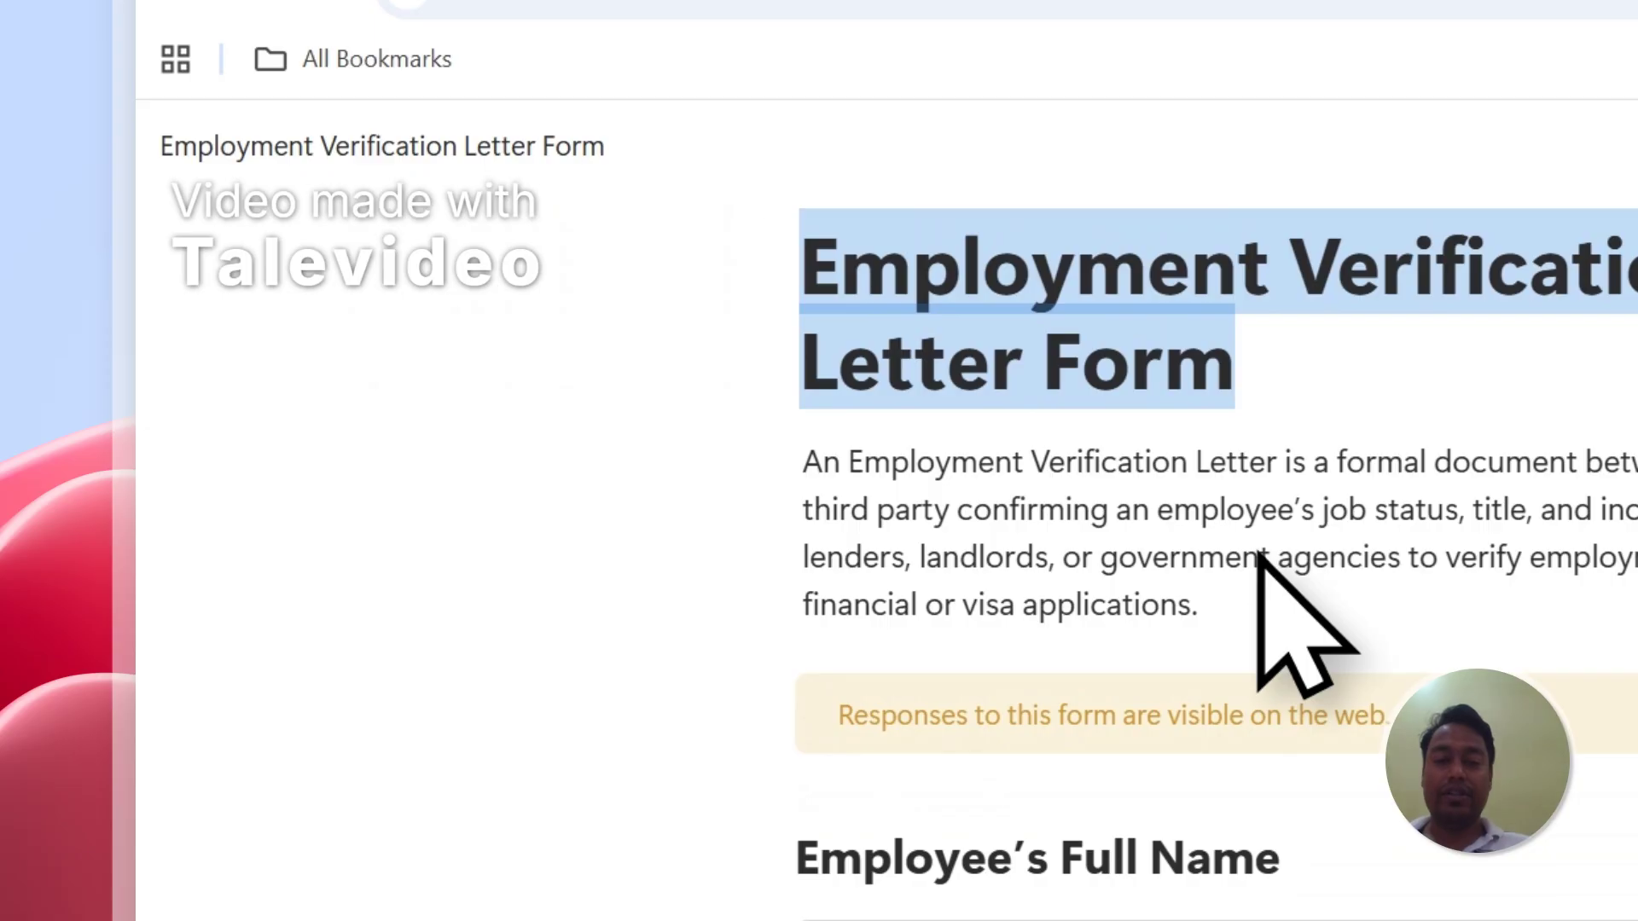
Review the Employment Verification Letter Form responses in Notion, selecting Entry-1 and Entry-2
click(826, 183)
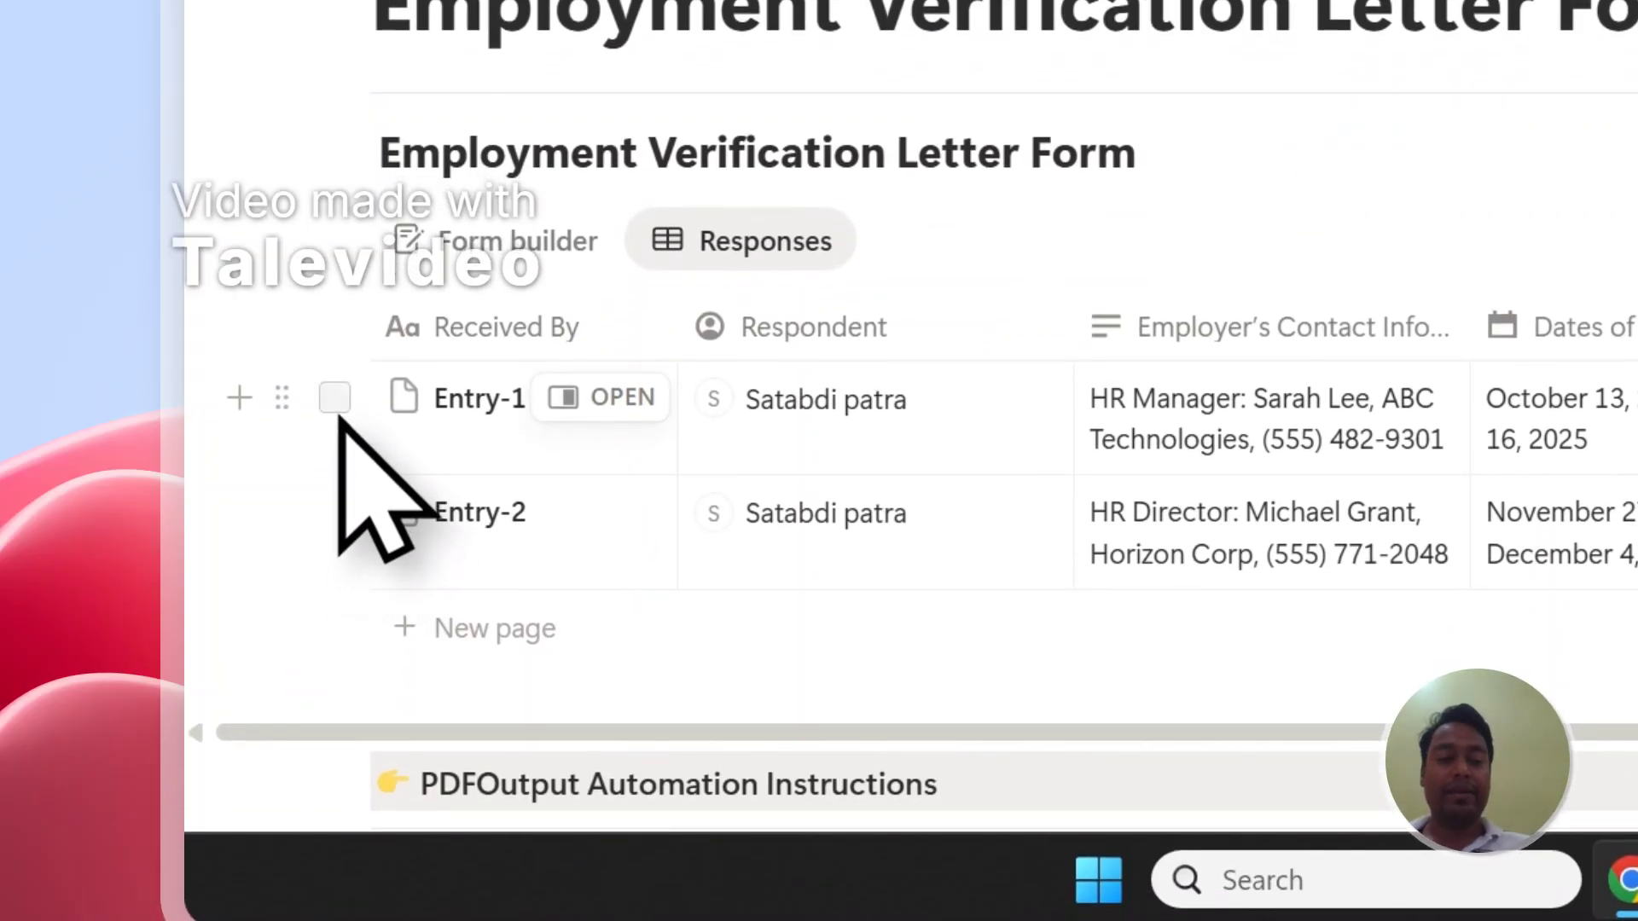
click(336, 410)
click(335, 511)
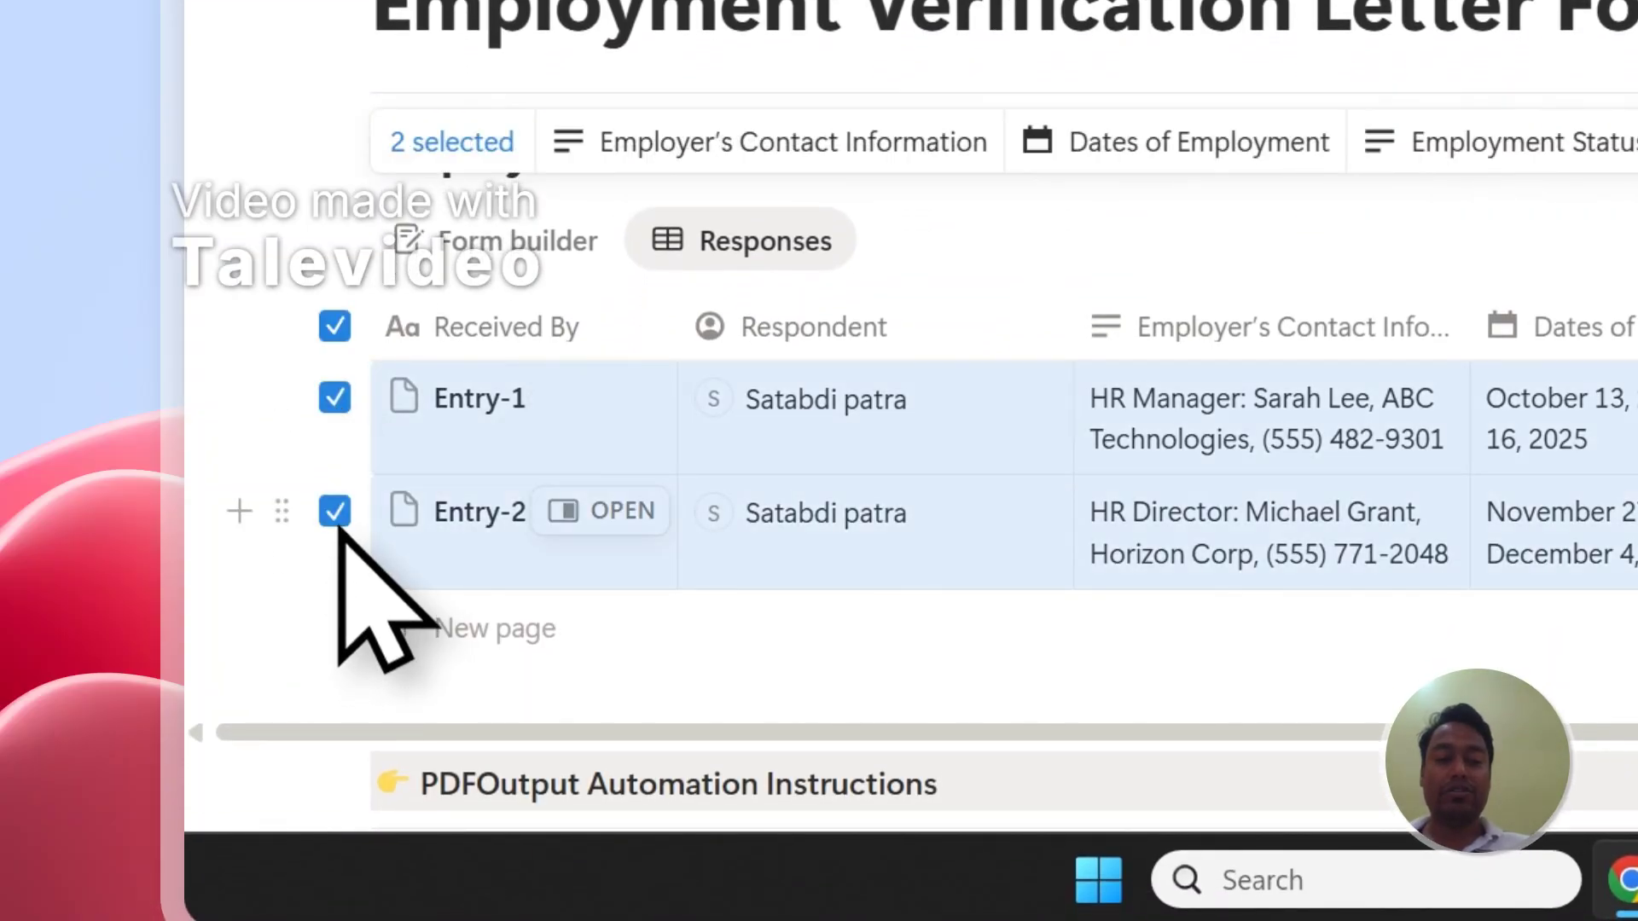
click(337, 341)
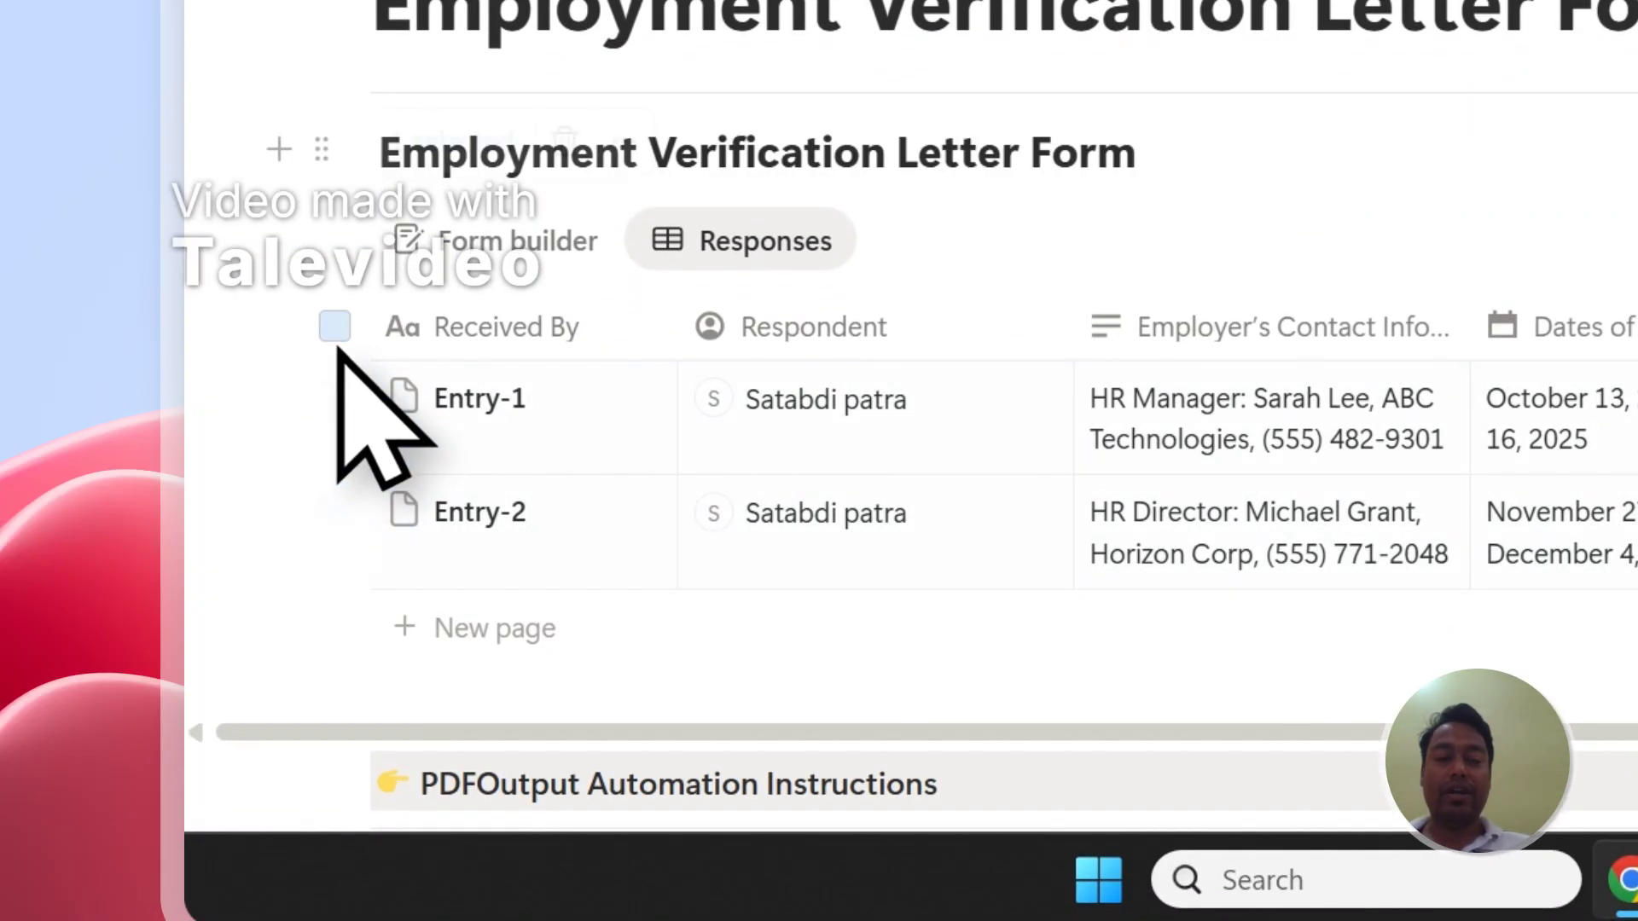
click(348, 398)
click(345, 513)
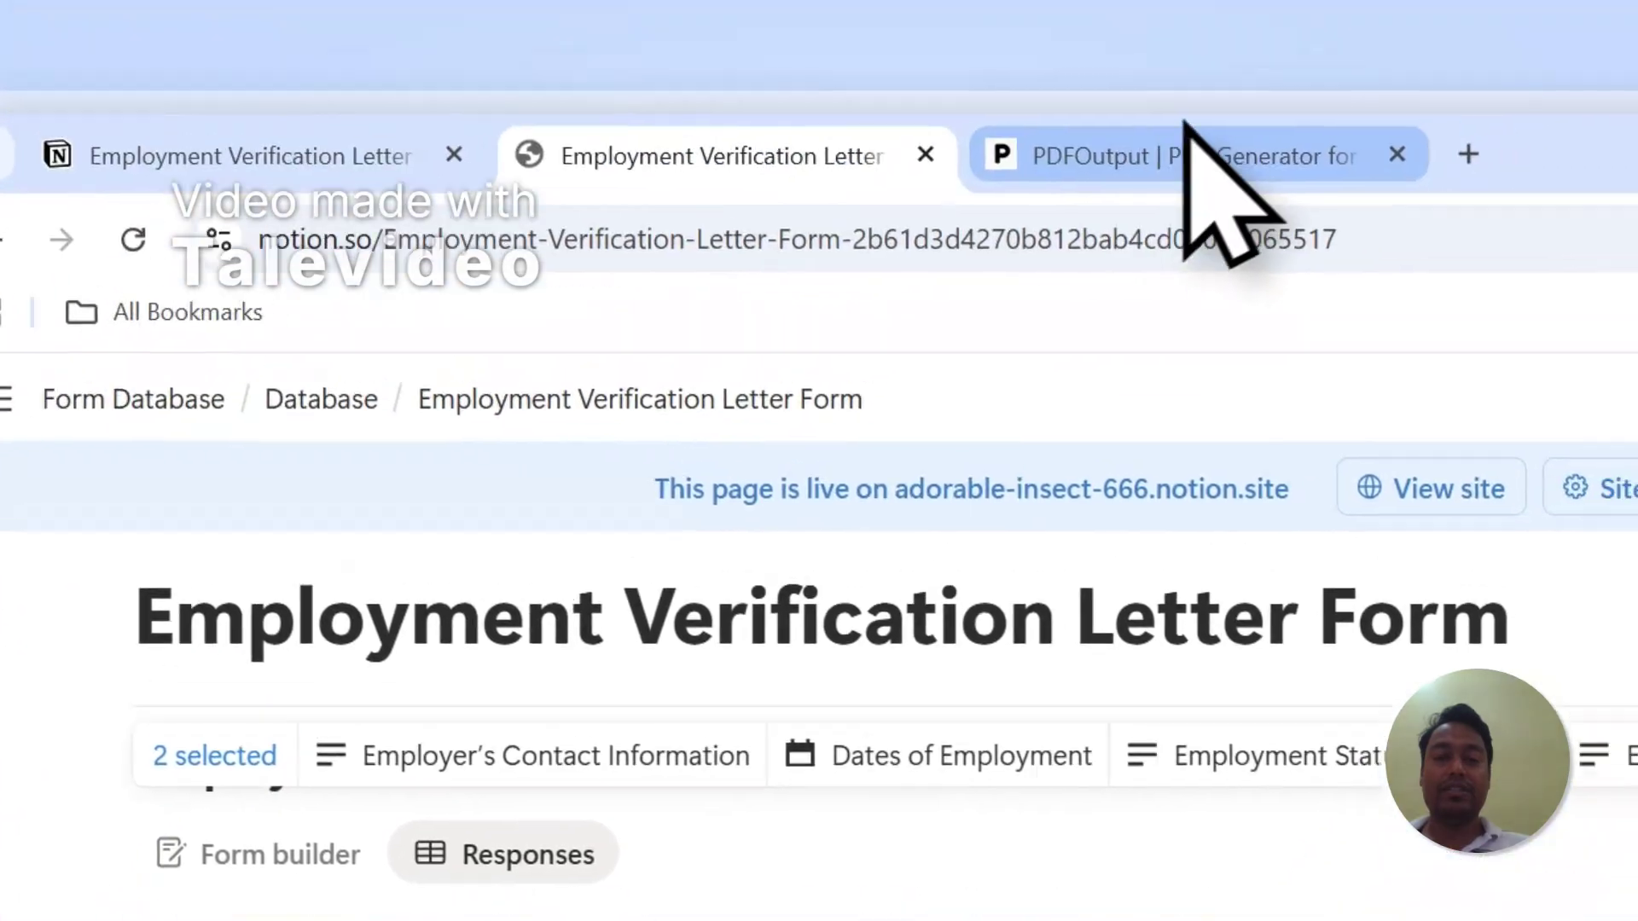
Switch to the PDFOutput website and read its introduction about generating PDFs from Google Docs using a Notion Database
click(1191, 157)
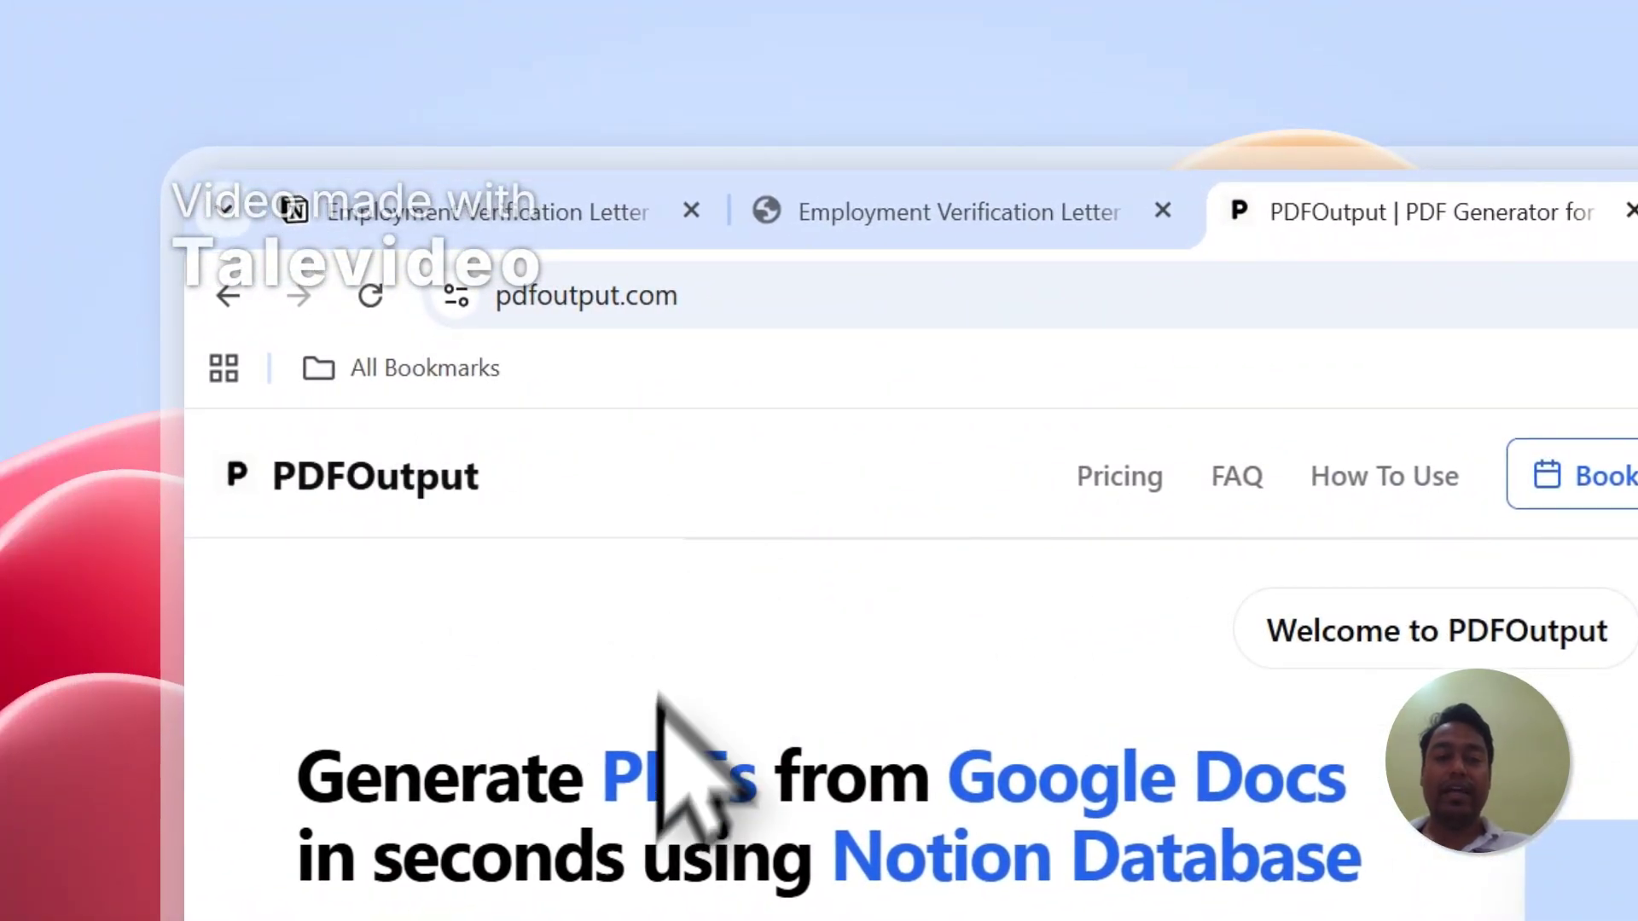
drag(613, 786, 742, 766)
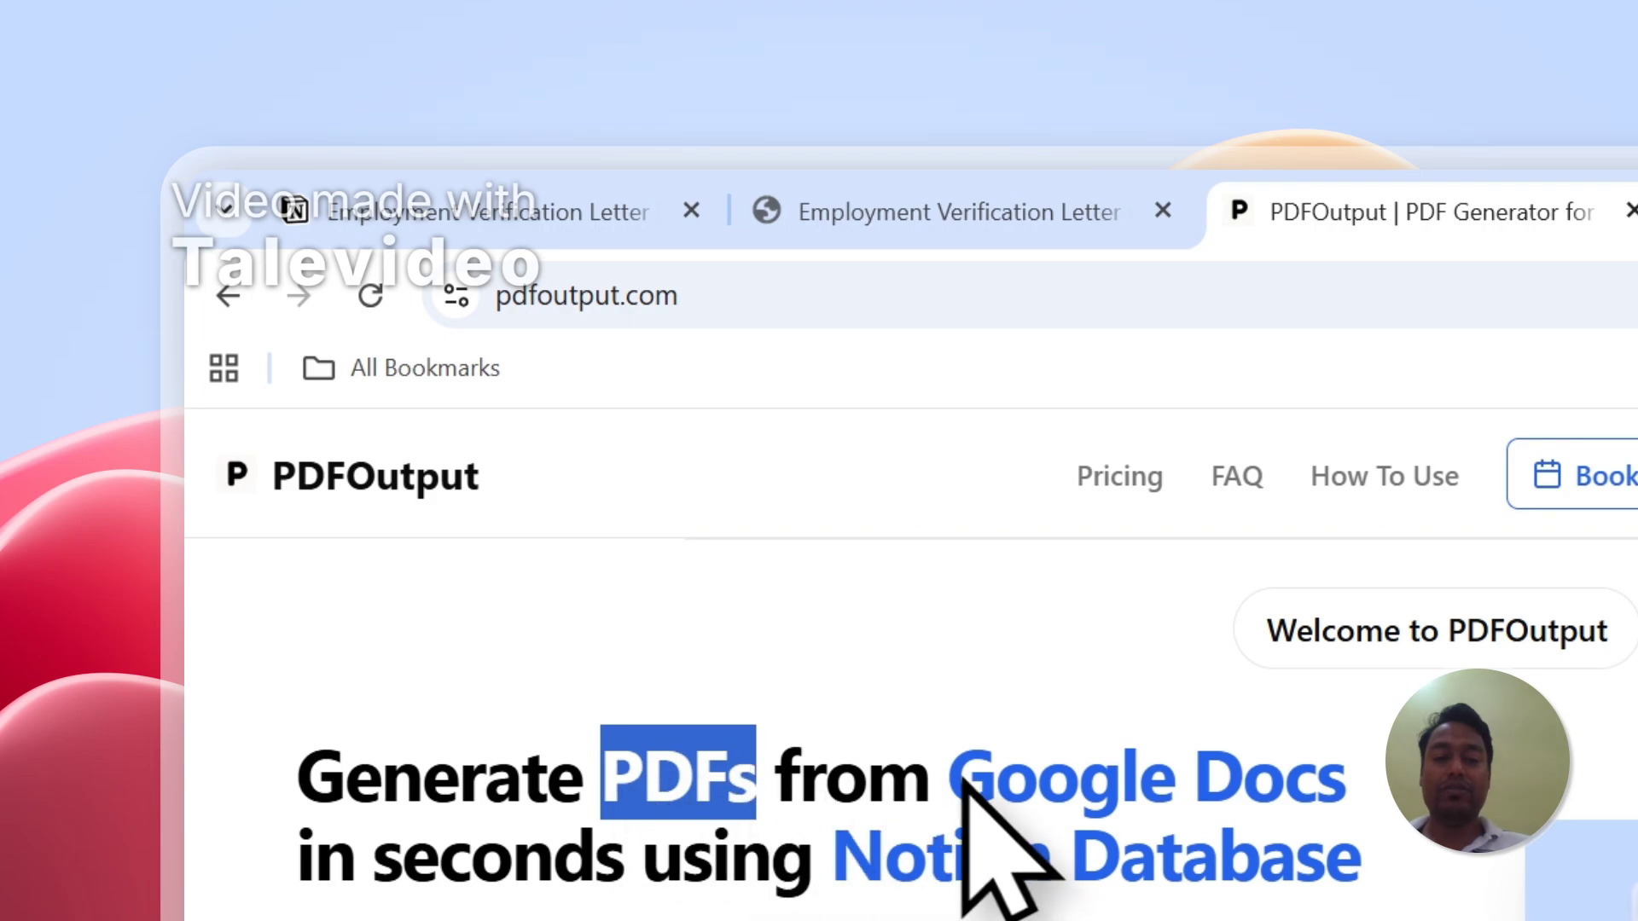
drag(973, 783, 1344, 841)
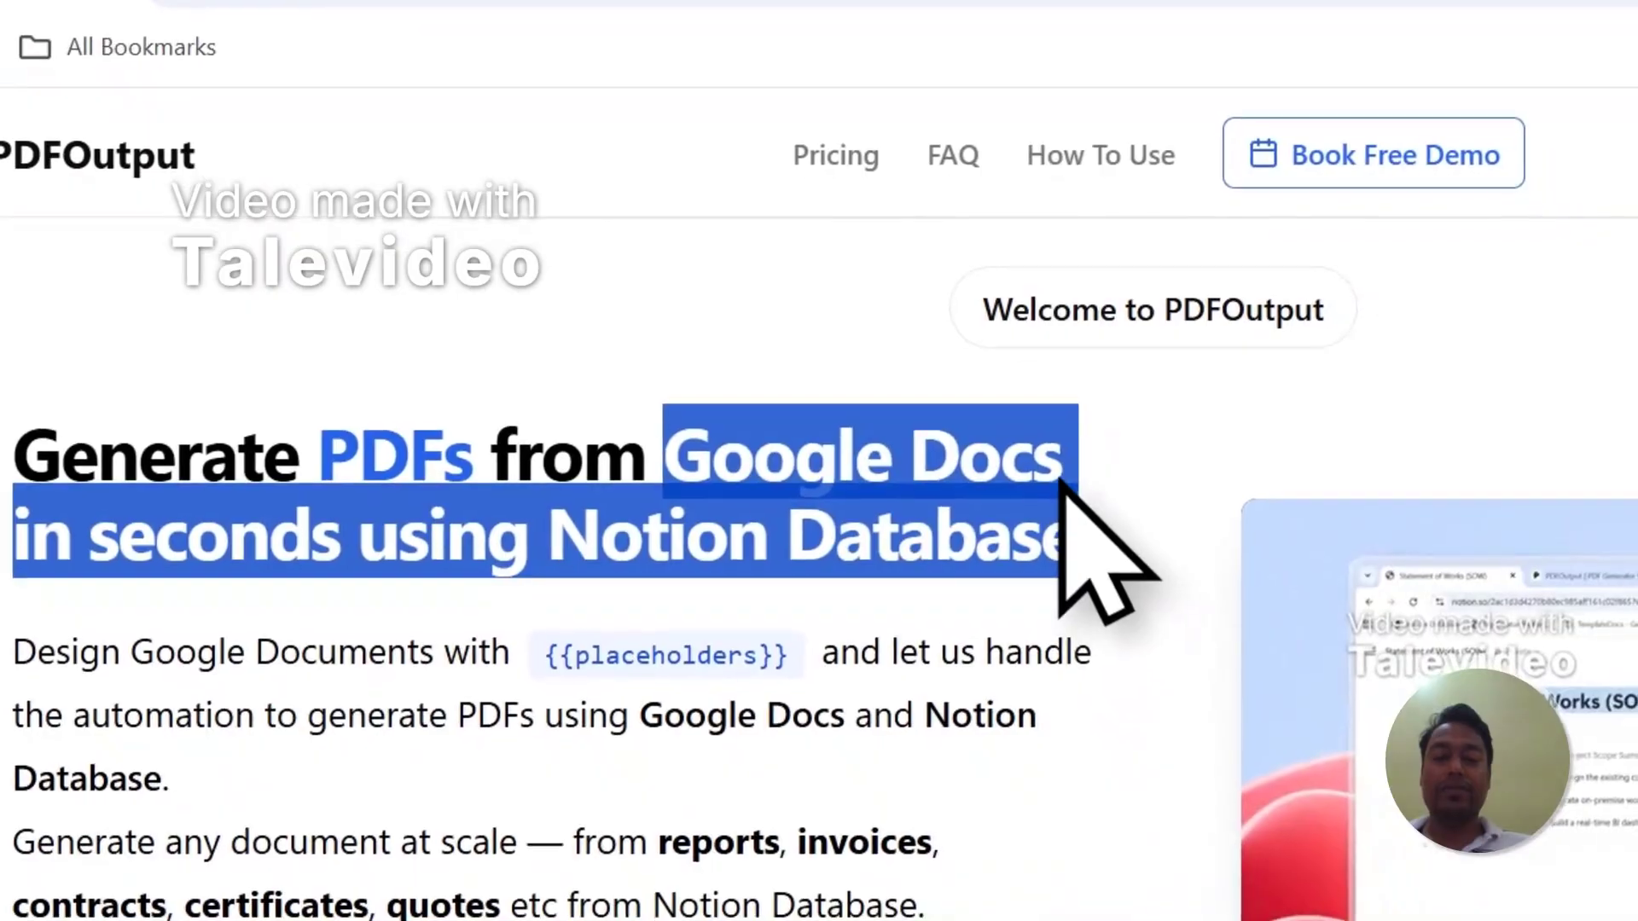
click(1345, 806)
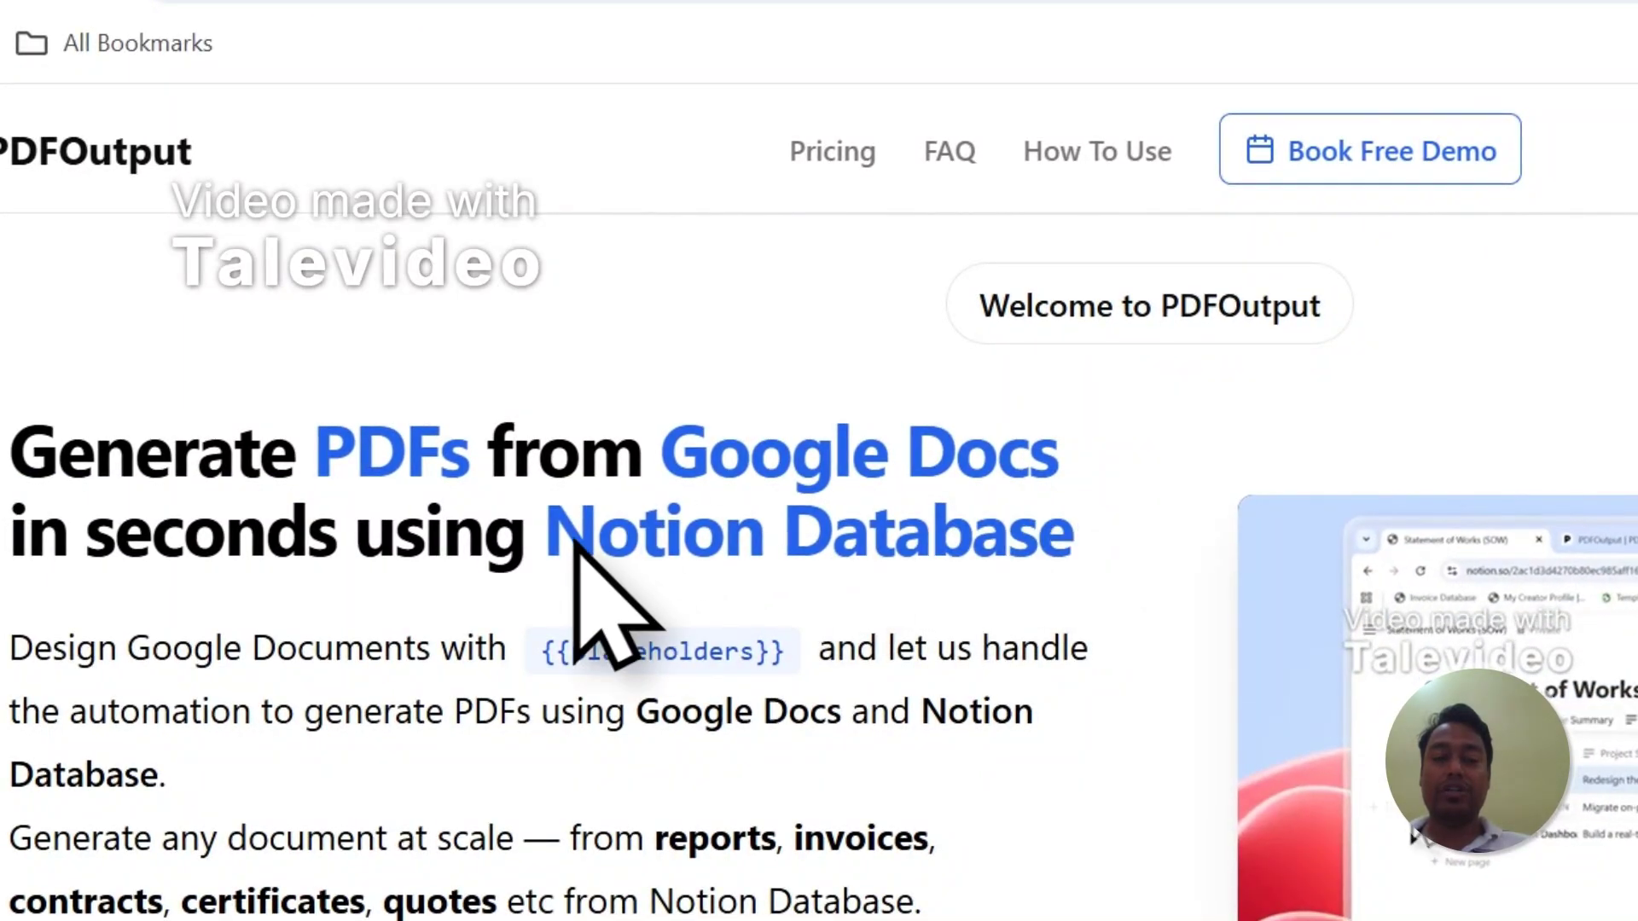
drag(546, 531, 972, 538)
drag(789, 563, 1075, 580)
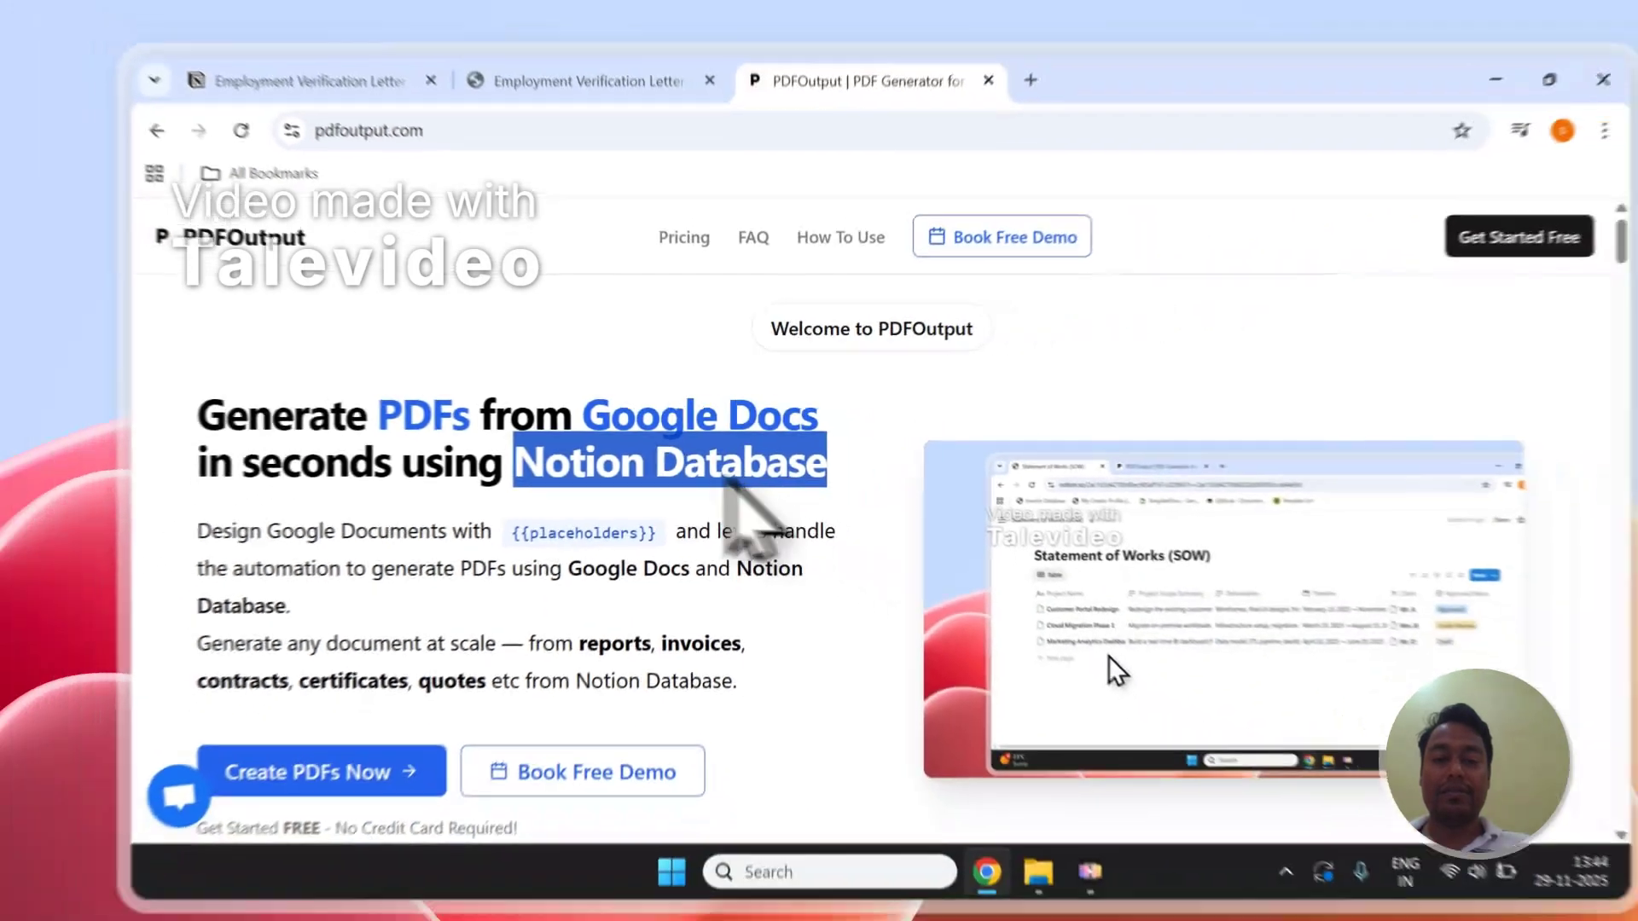
scroll(807, 787, down, 1)
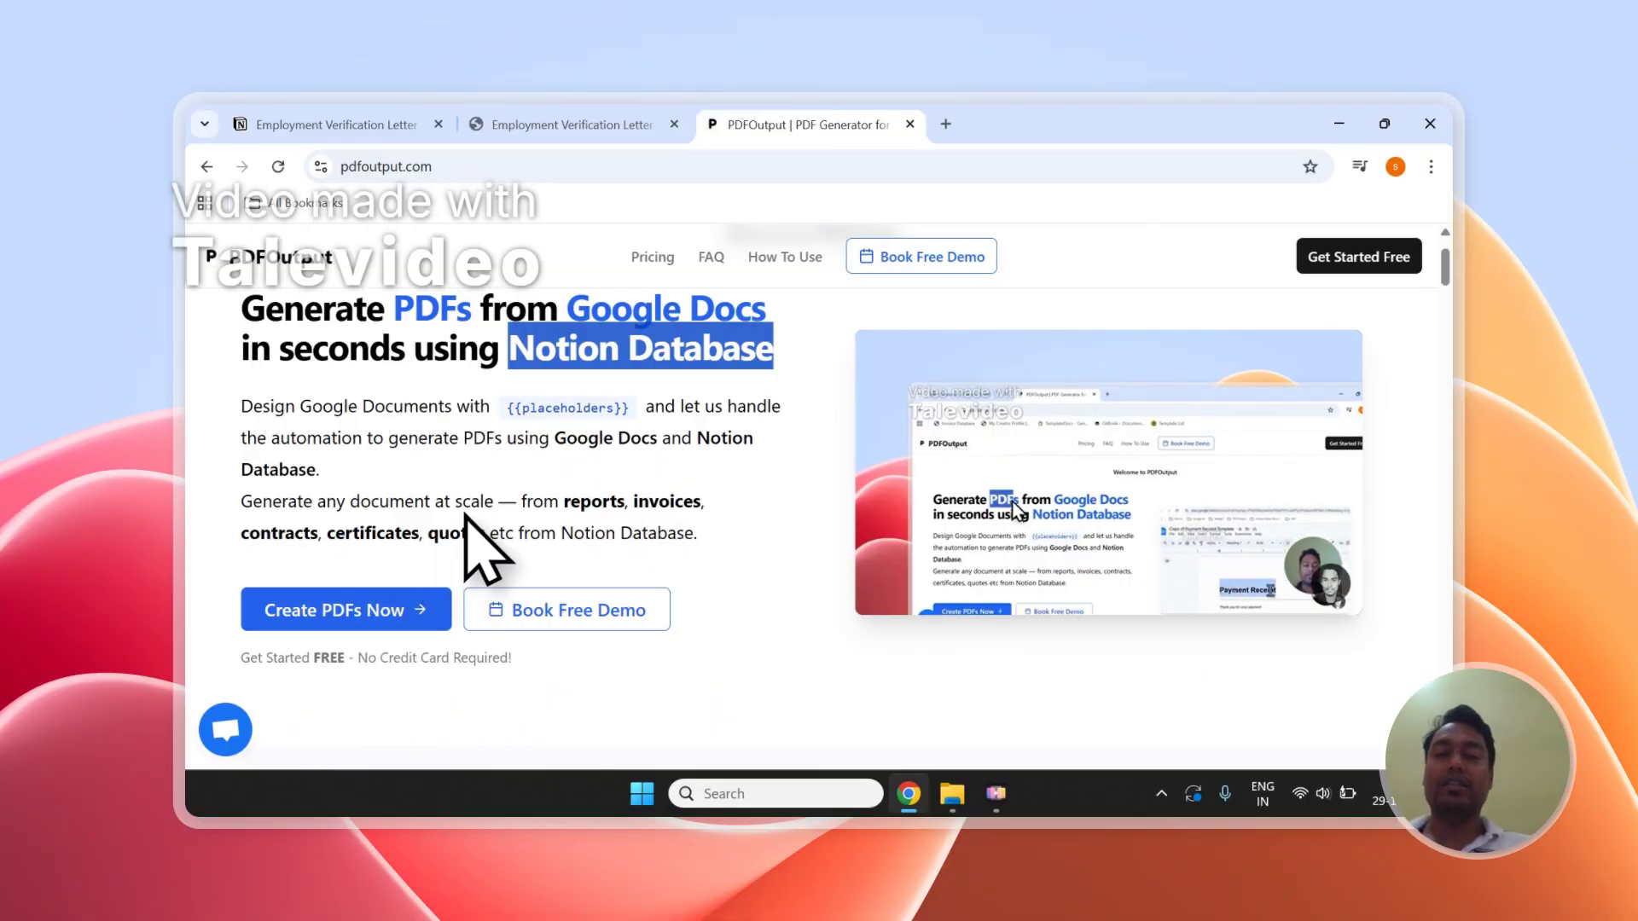
click(580, 482)
scroll(588, 503, up, 1)
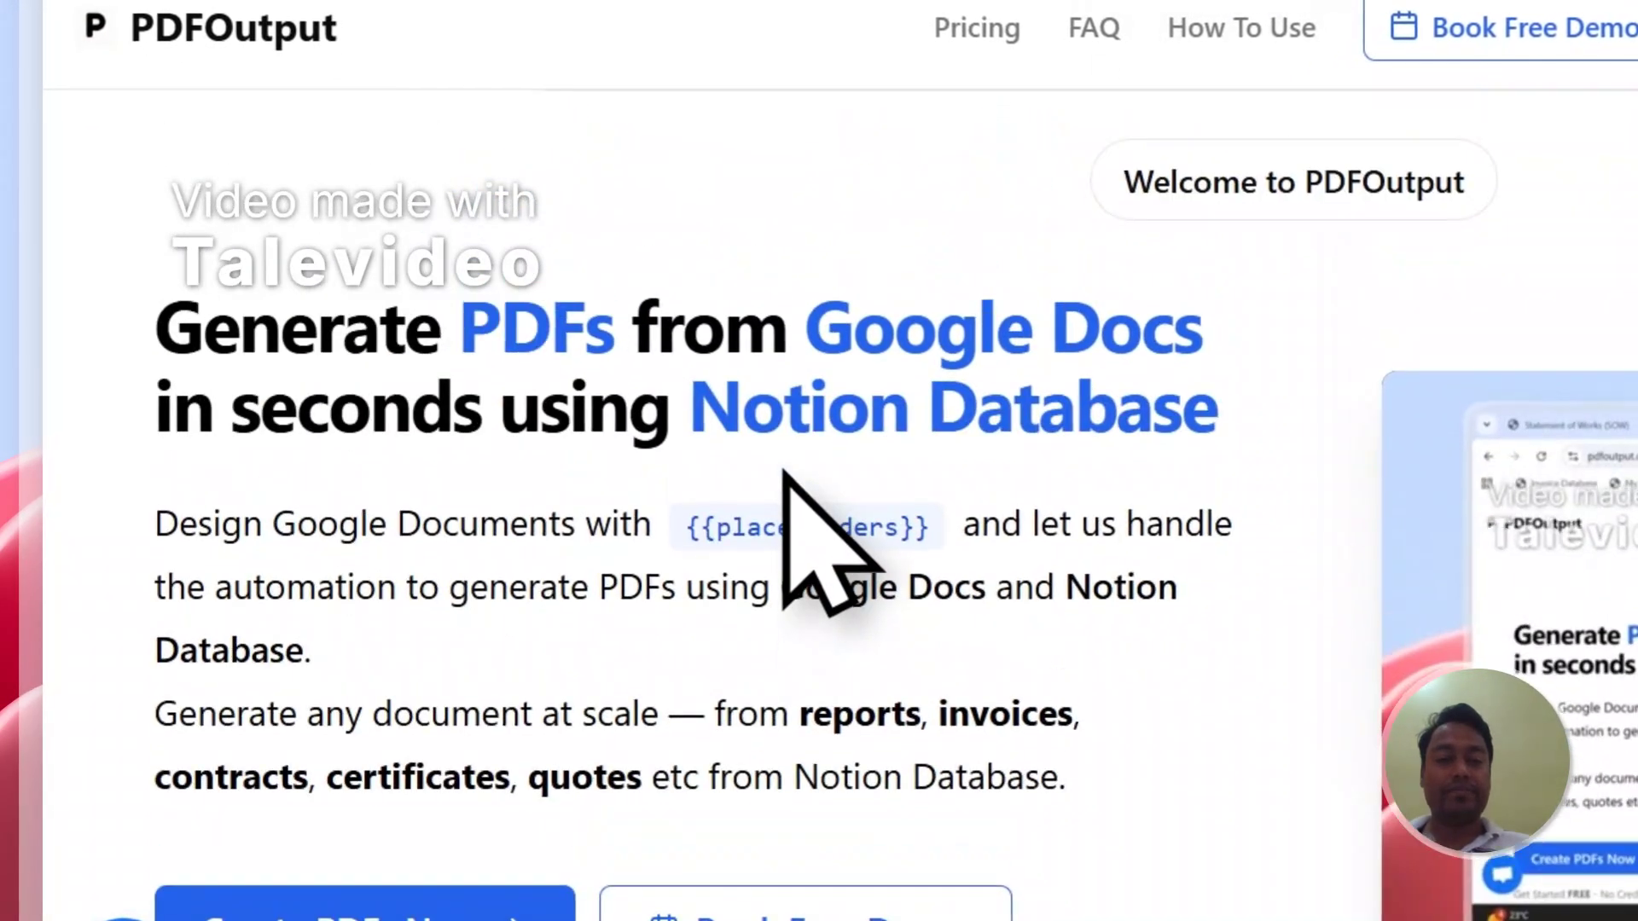
scroll(783, 469, down, 3)
scroll(778, 457, up, 3)
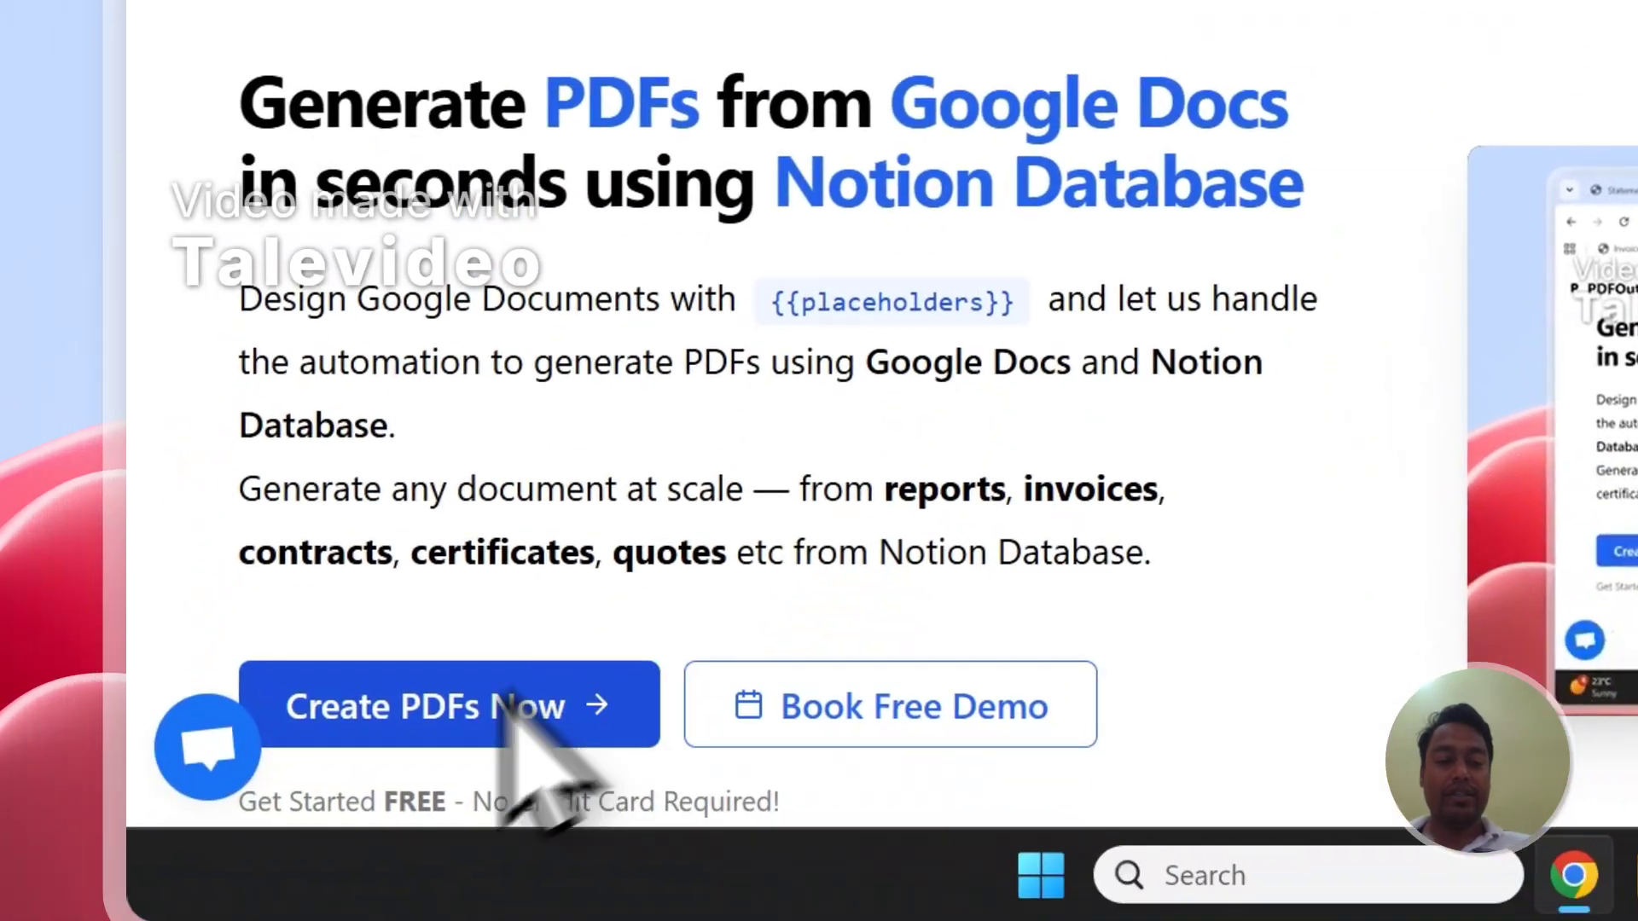
Start creating PDFs and sign in to PDFOutput with a Google account, accepting the access consent
click(447, 908)
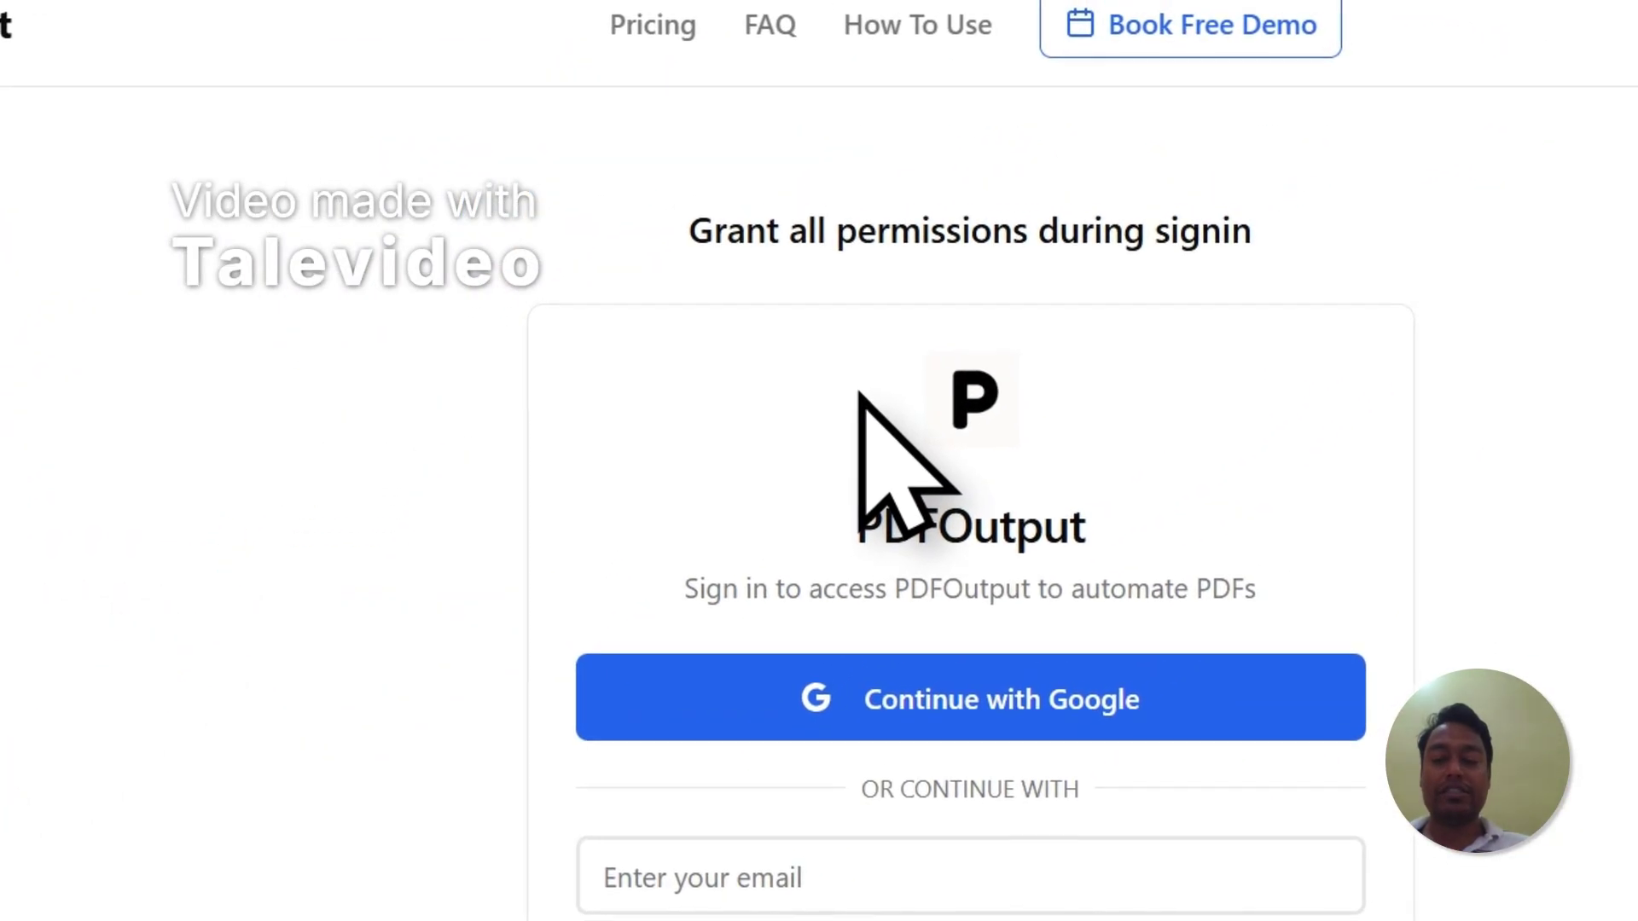
click(1194, 337)
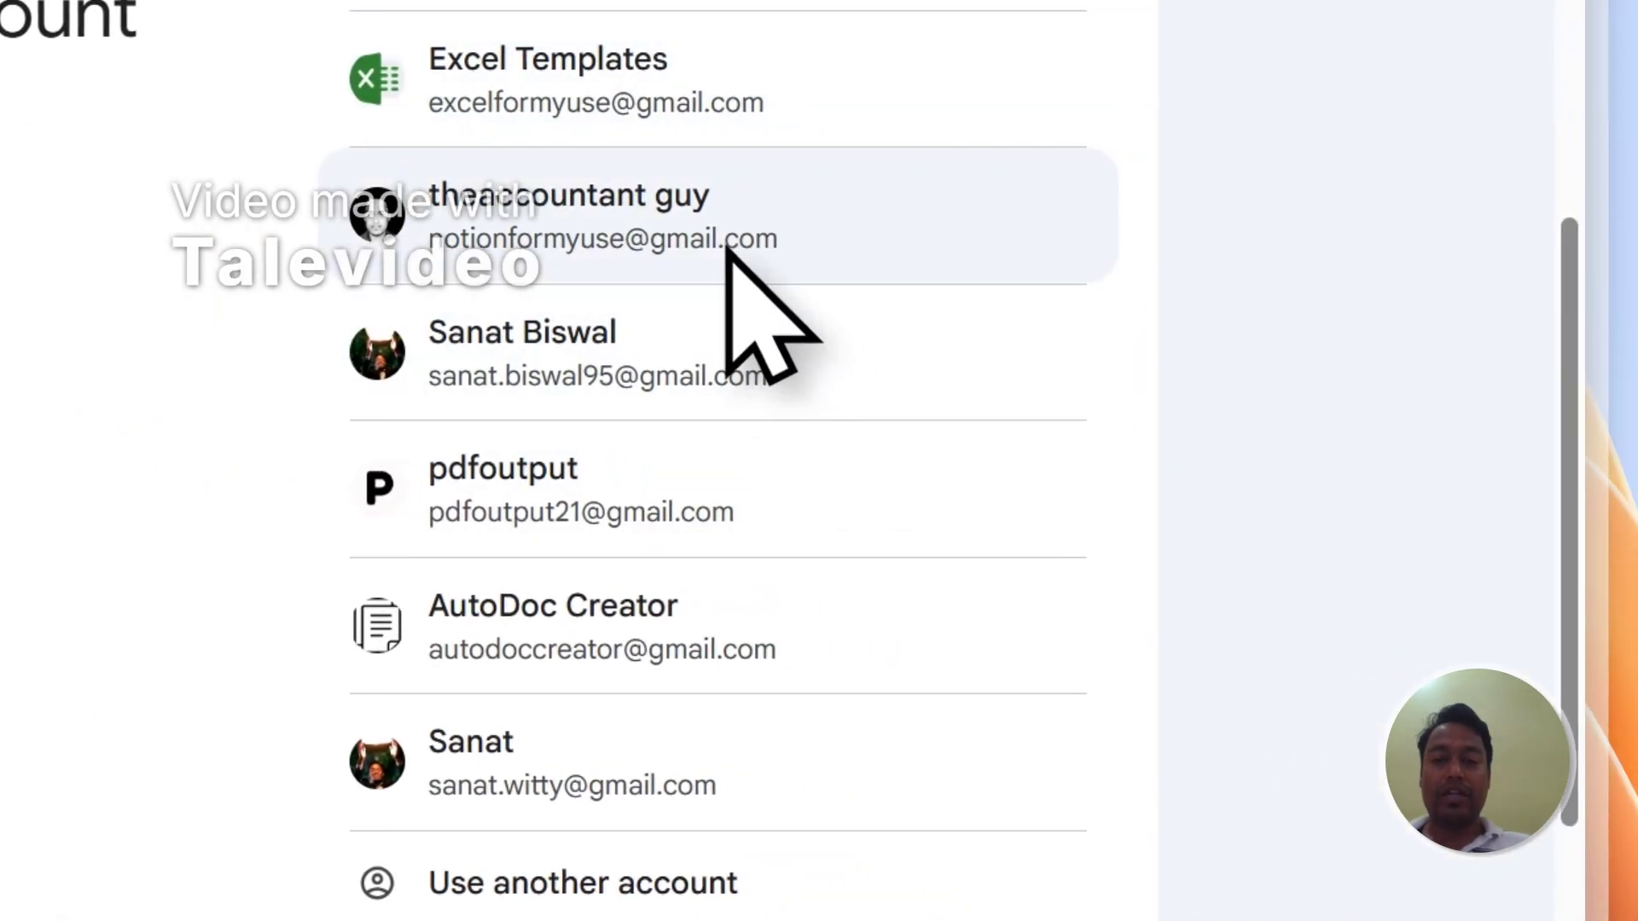
click(611, 328)
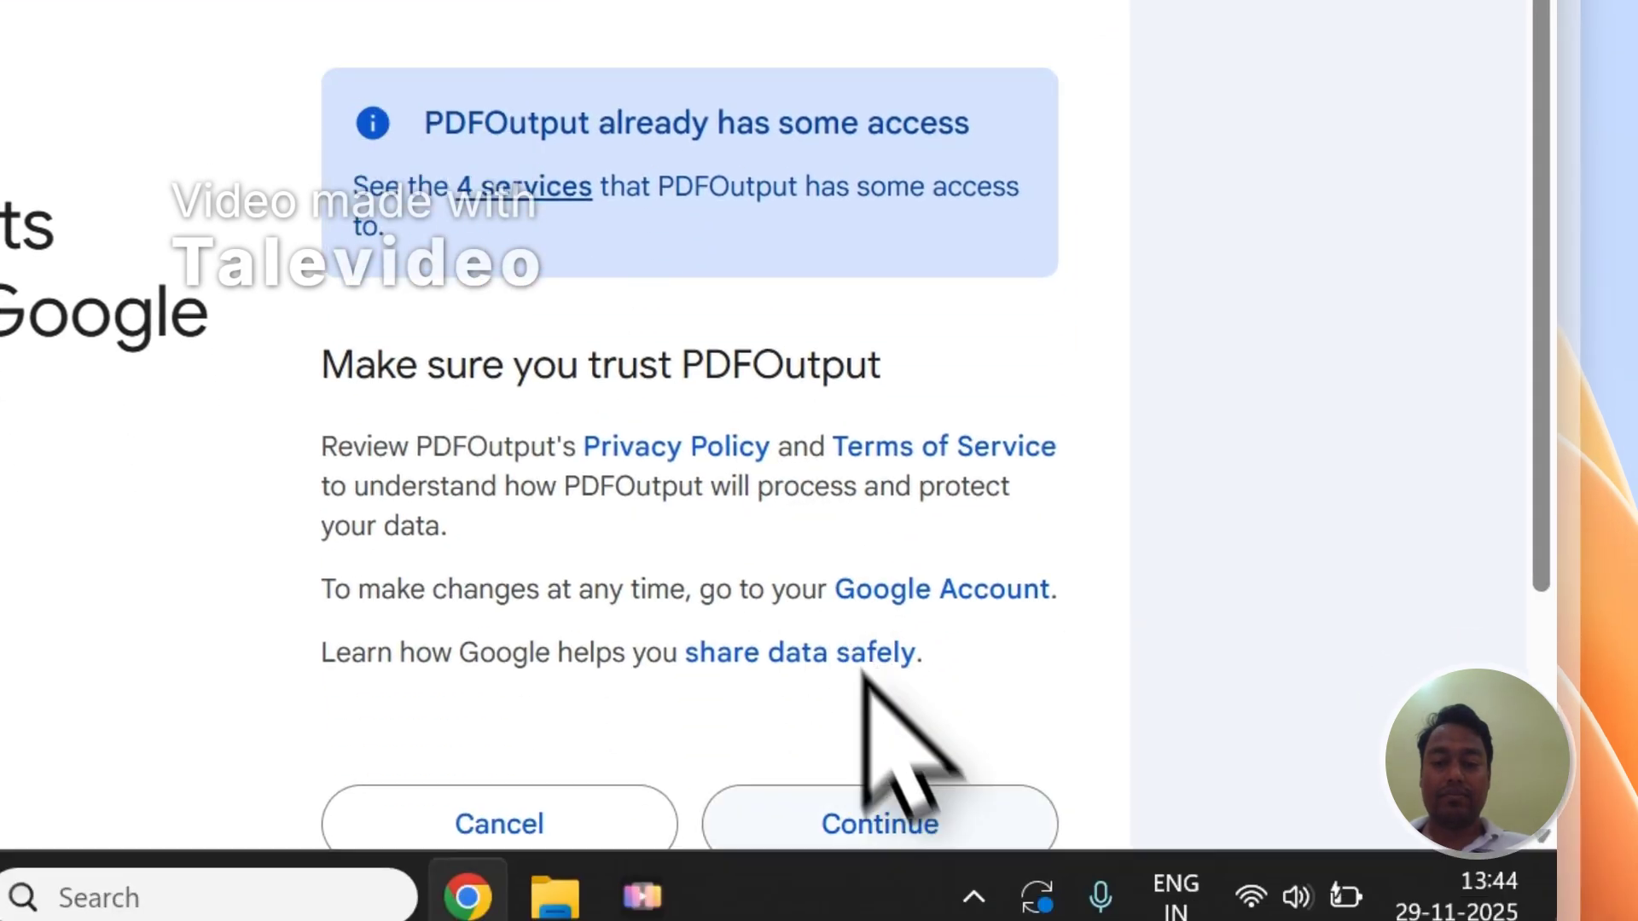
click(874, 673)
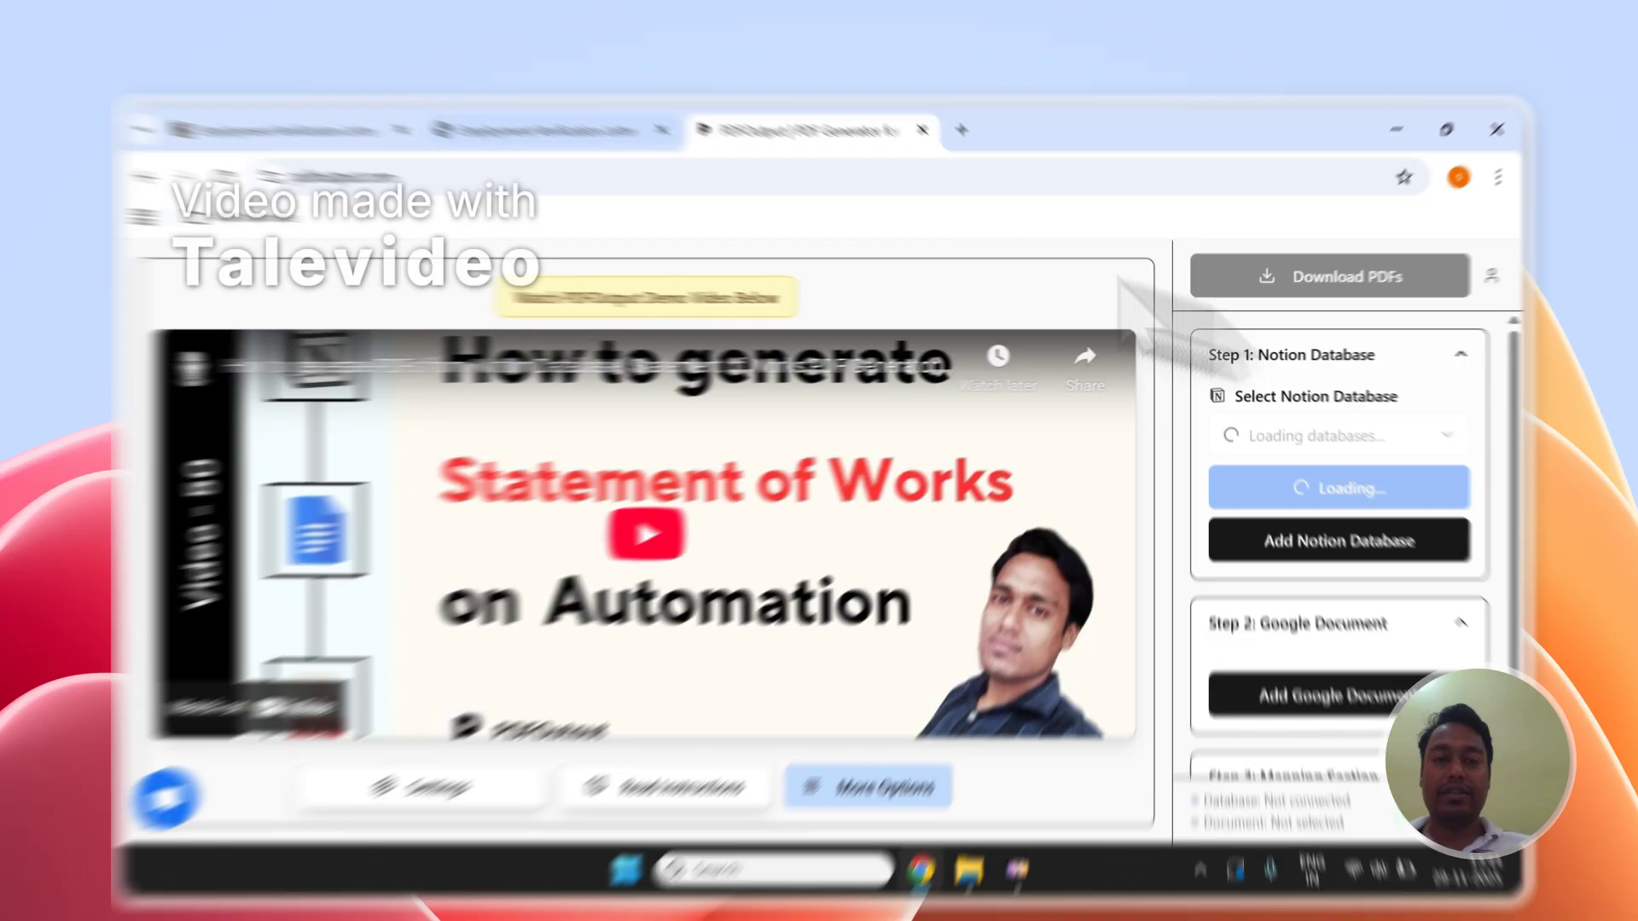
Copy the page title "Employment Verification Letter Form" from the Notion database page
click(572, 124)
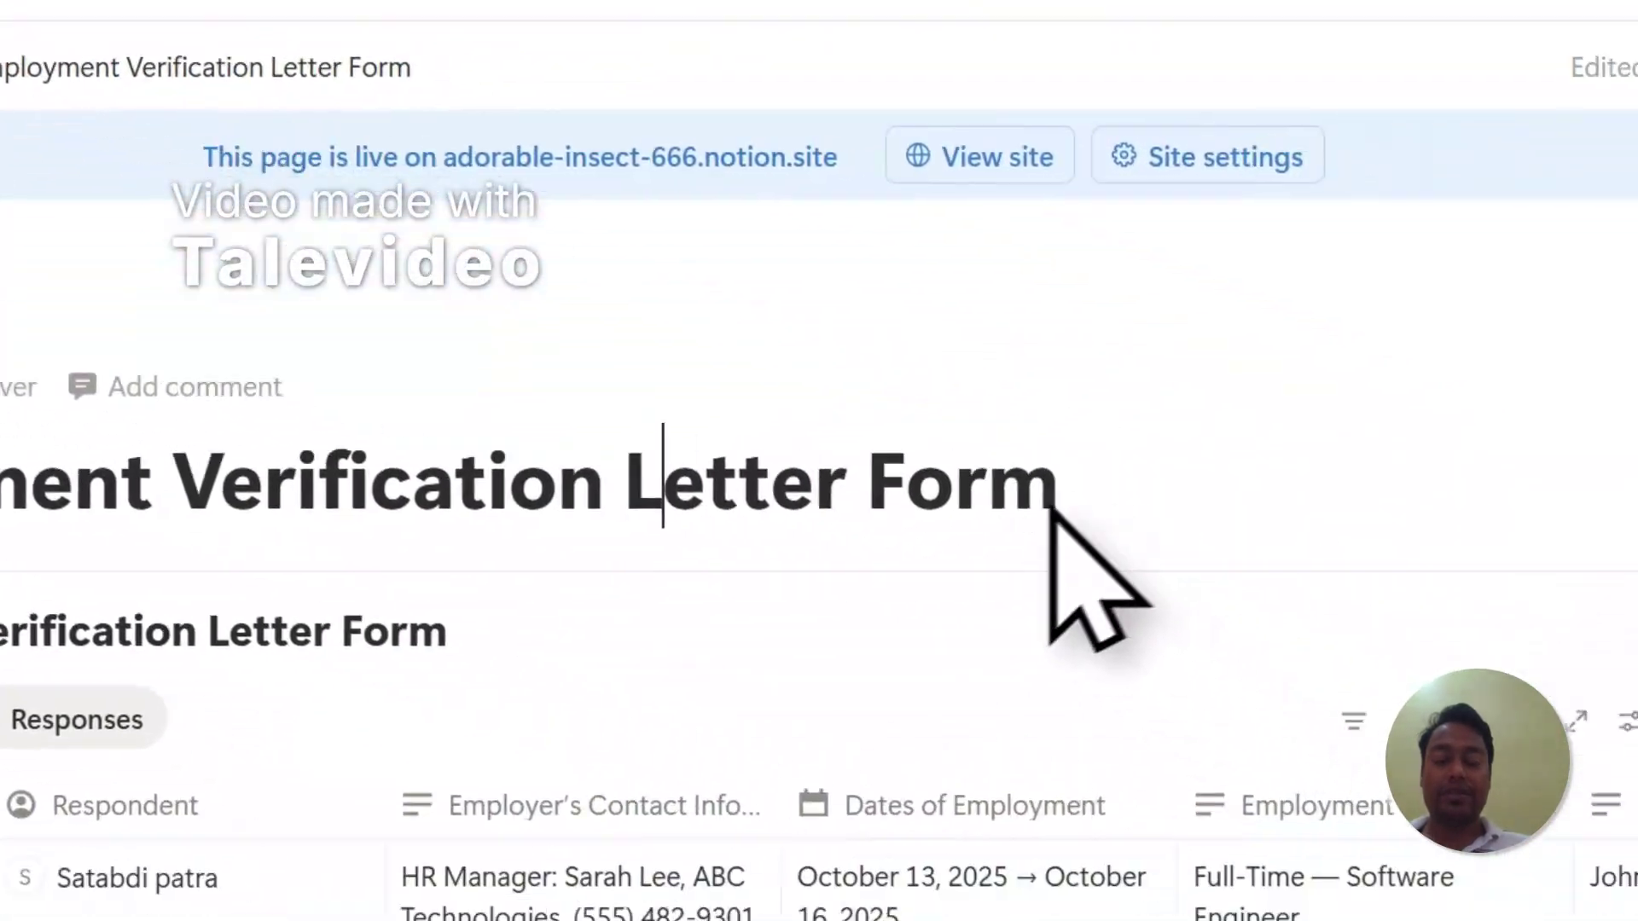
drag(1524, 490, 1363, 508)
click(733, 439)
drag(883, 426, 208, 459)
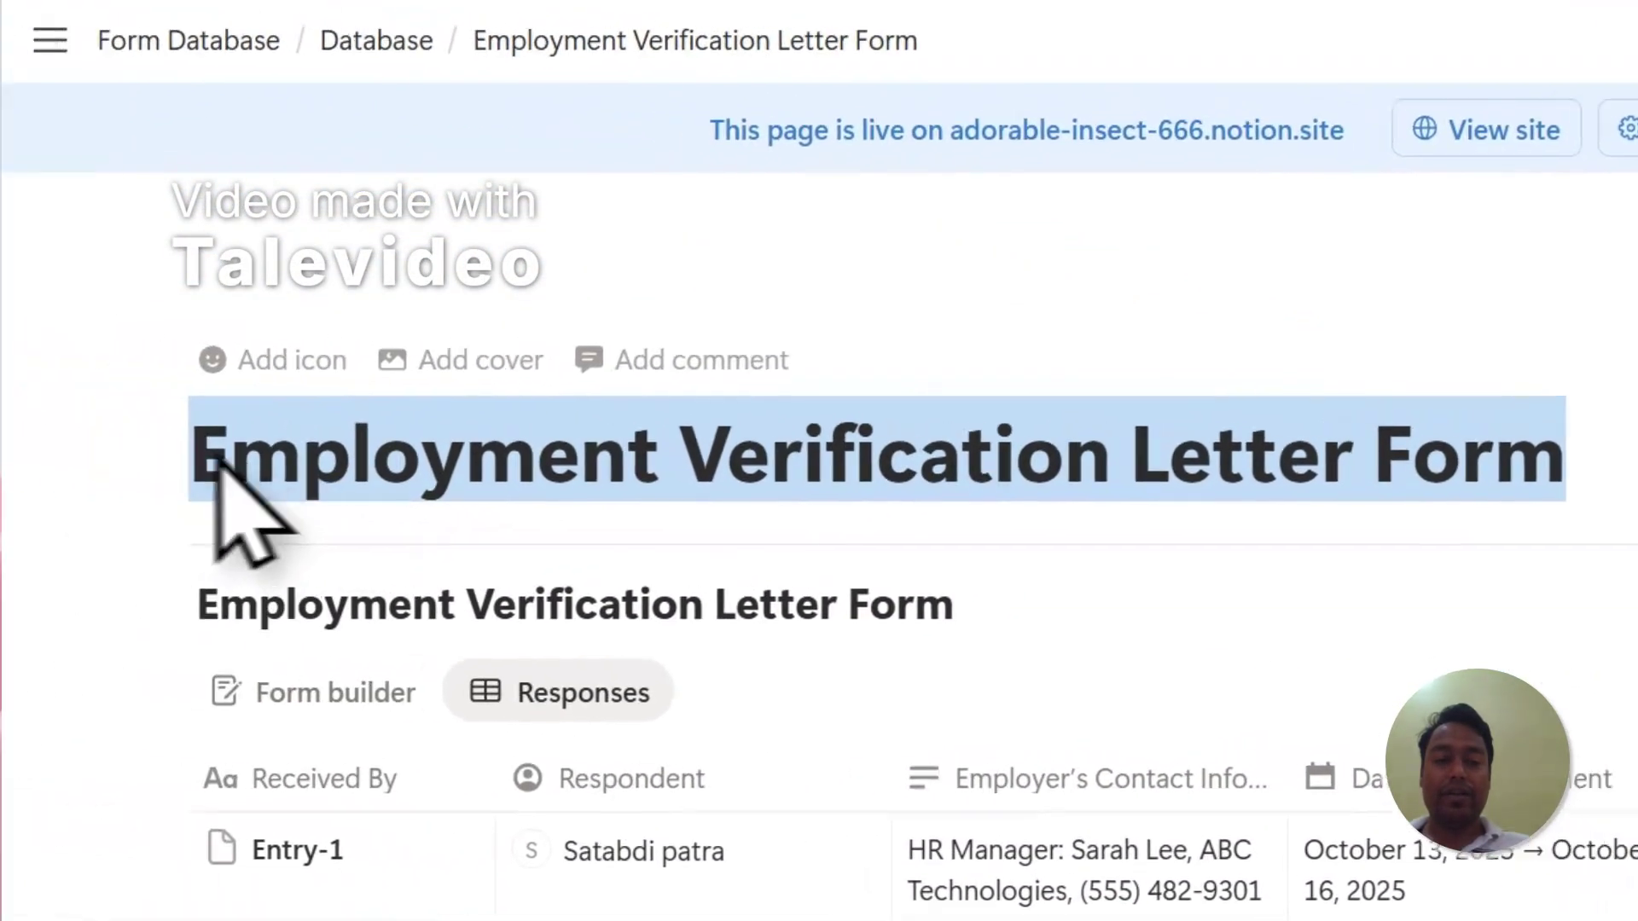
right_click(406, 465)
click(483, 355)
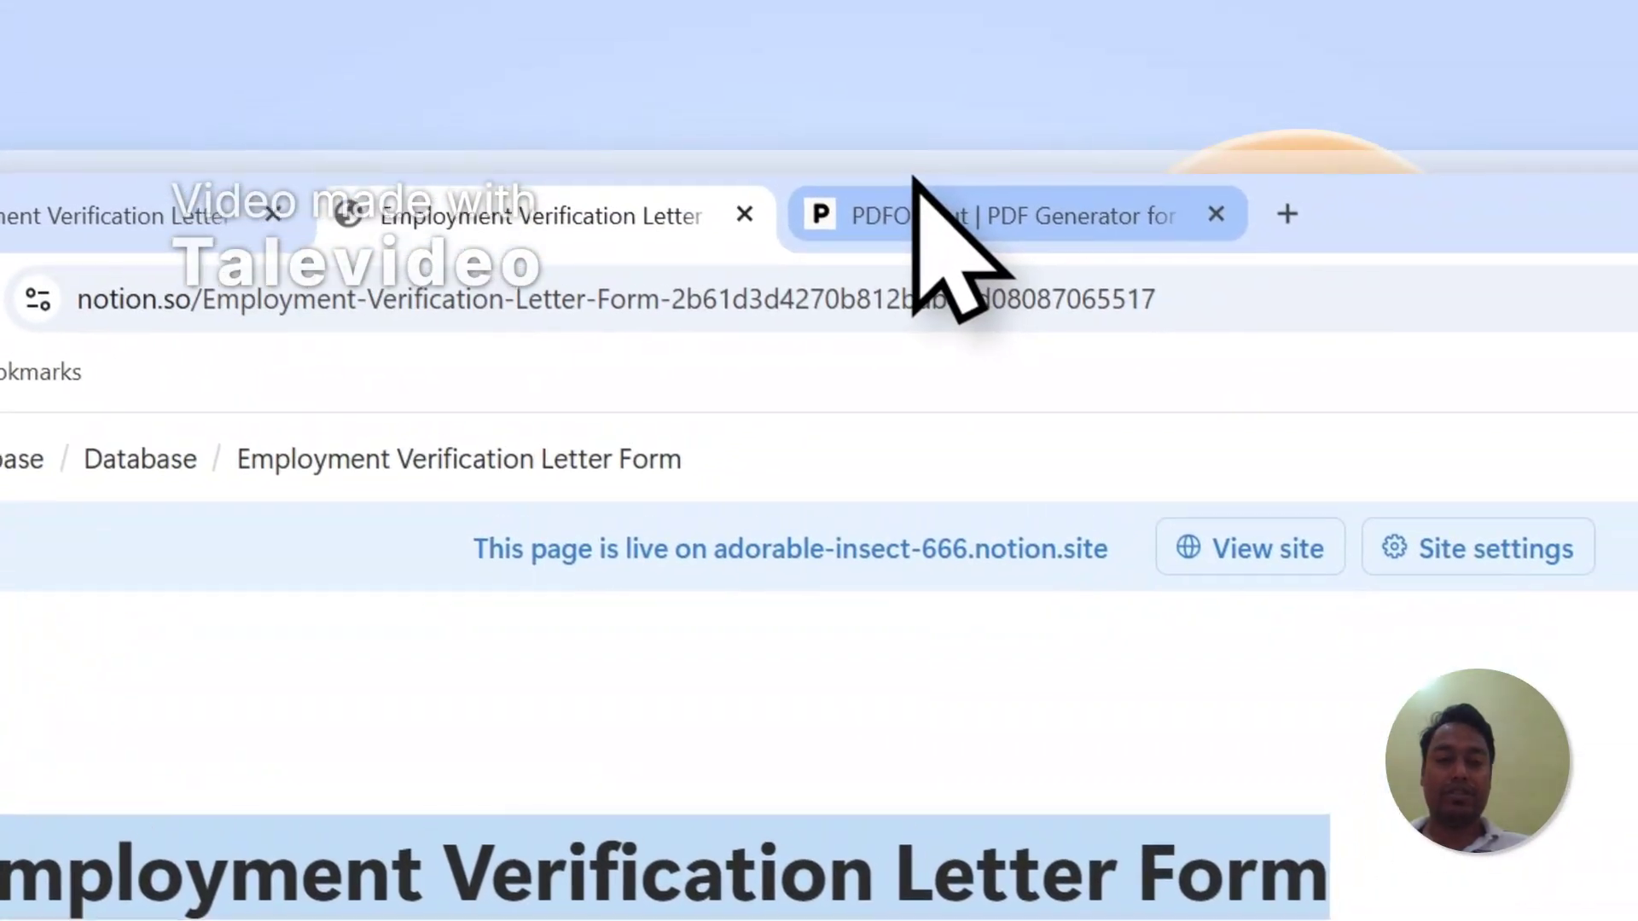
Return to PDFOutput, start adding a Notion database and proceed to the page selection of the Notion integration
click(921, 212)
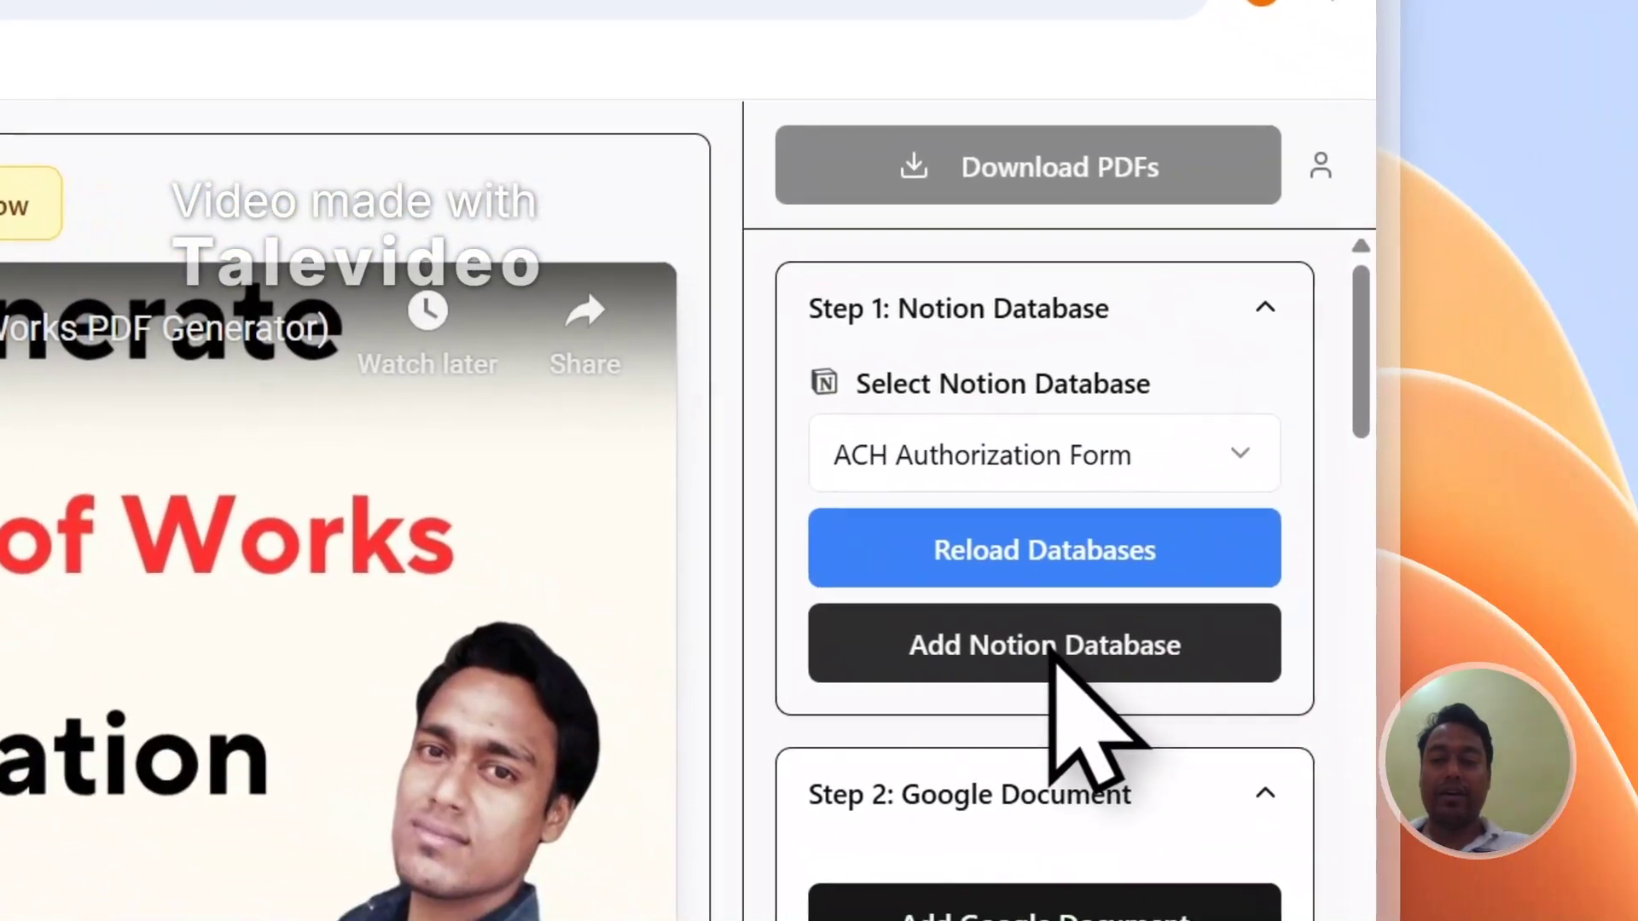
click(1151, 686)
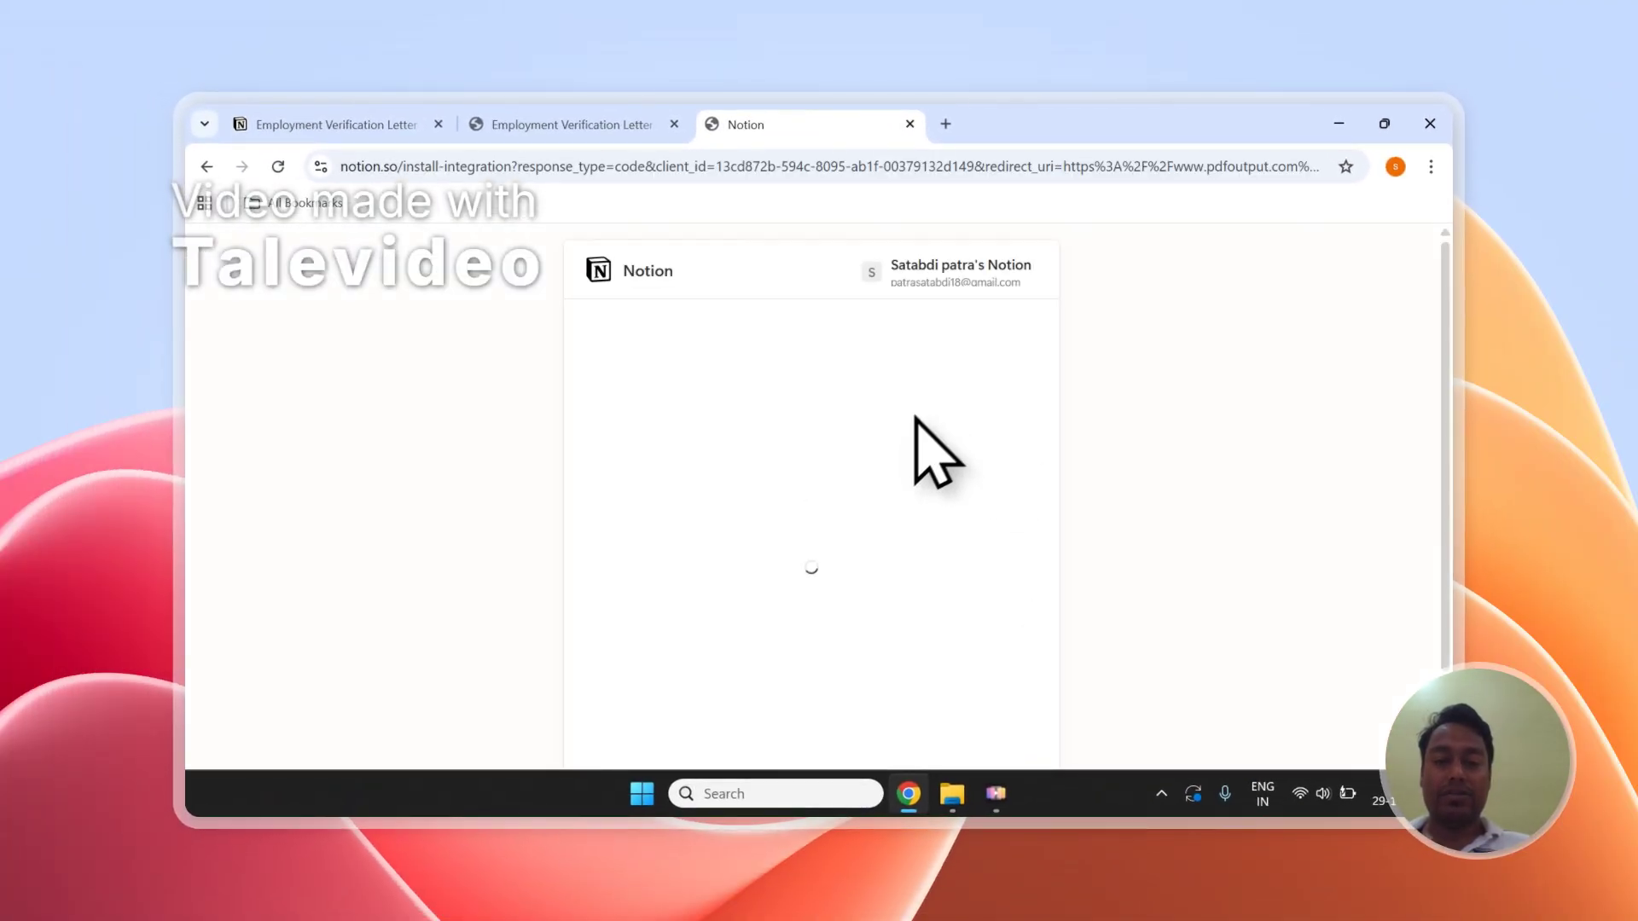
click(938, 558)
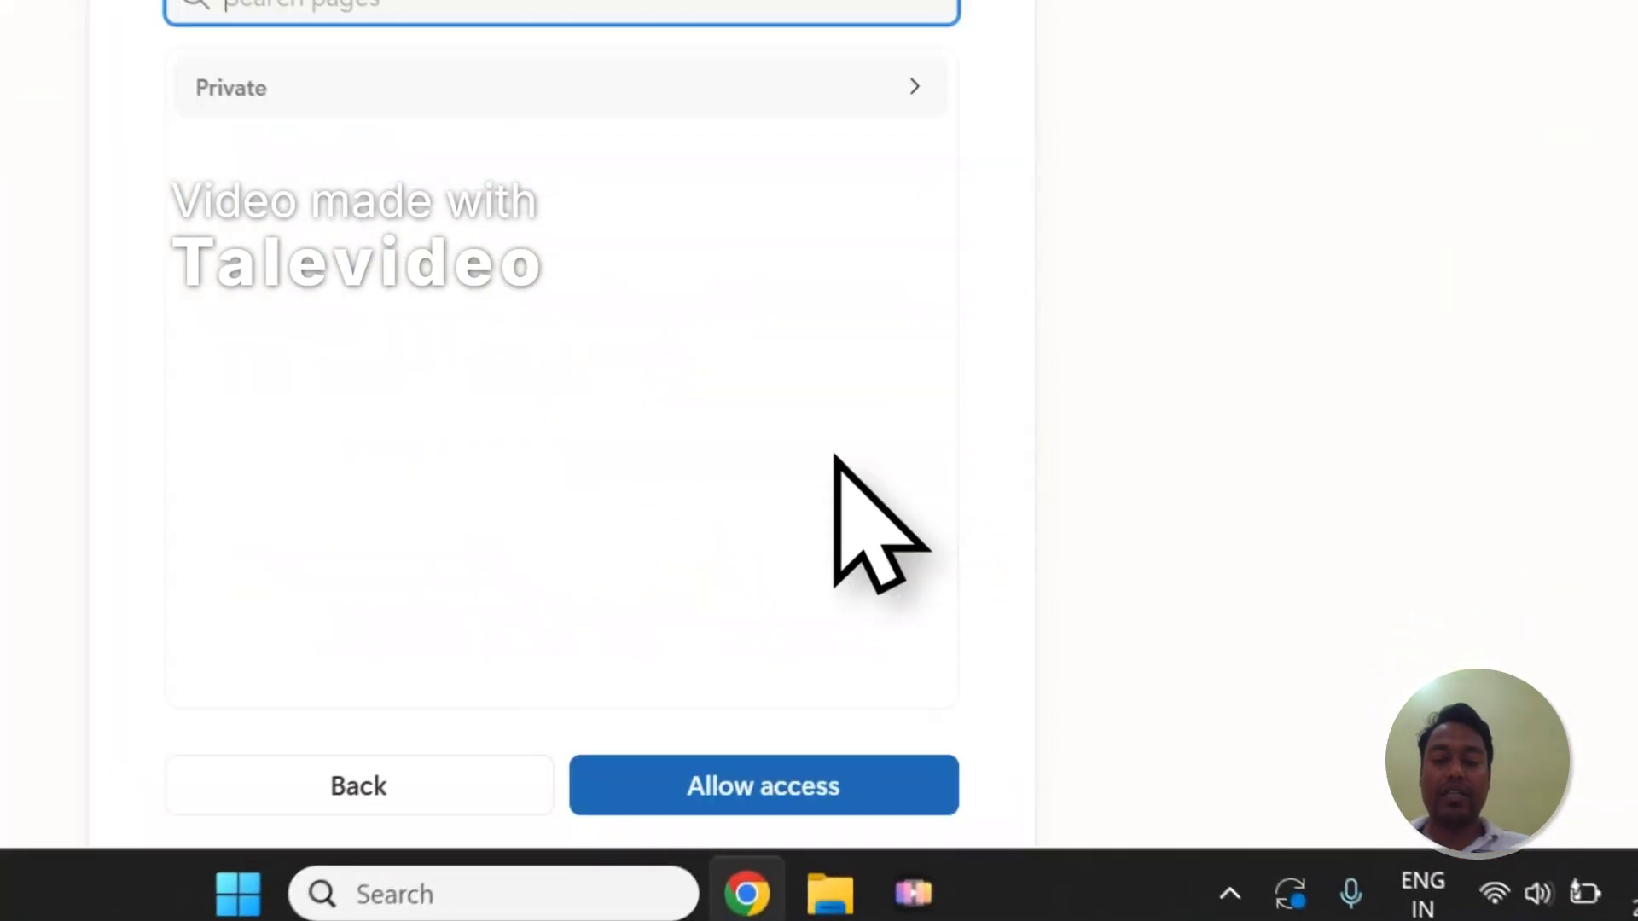
Search the pages for "Employment Verification Letter Form" and select the one located under Form Database / Database
right_click(572, 312)
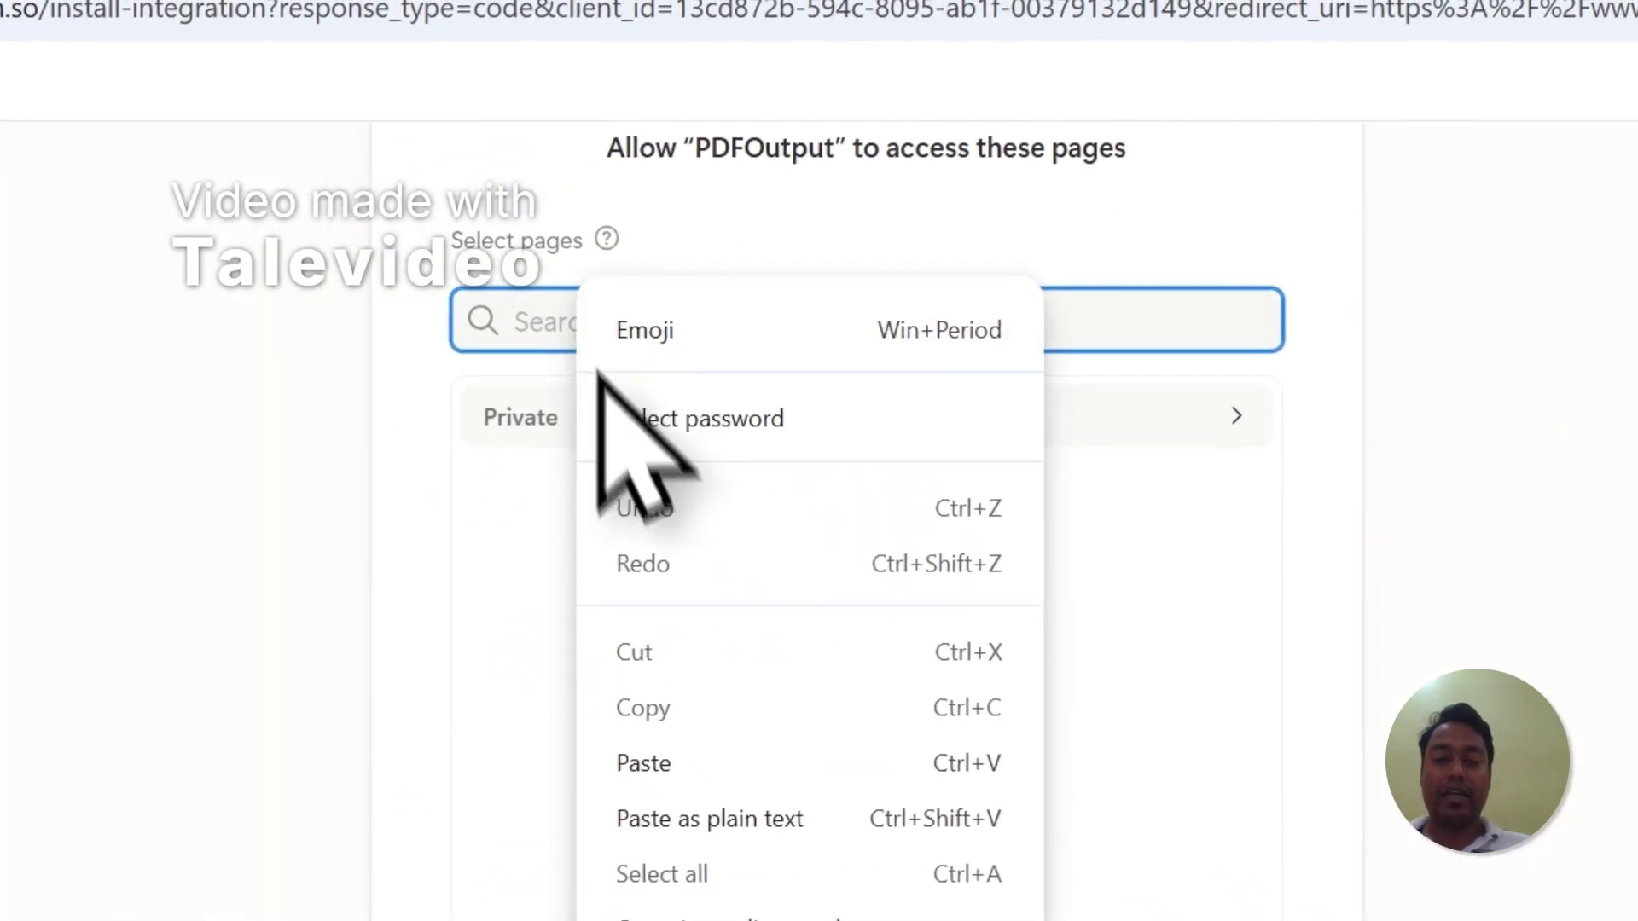
click(636, 752)
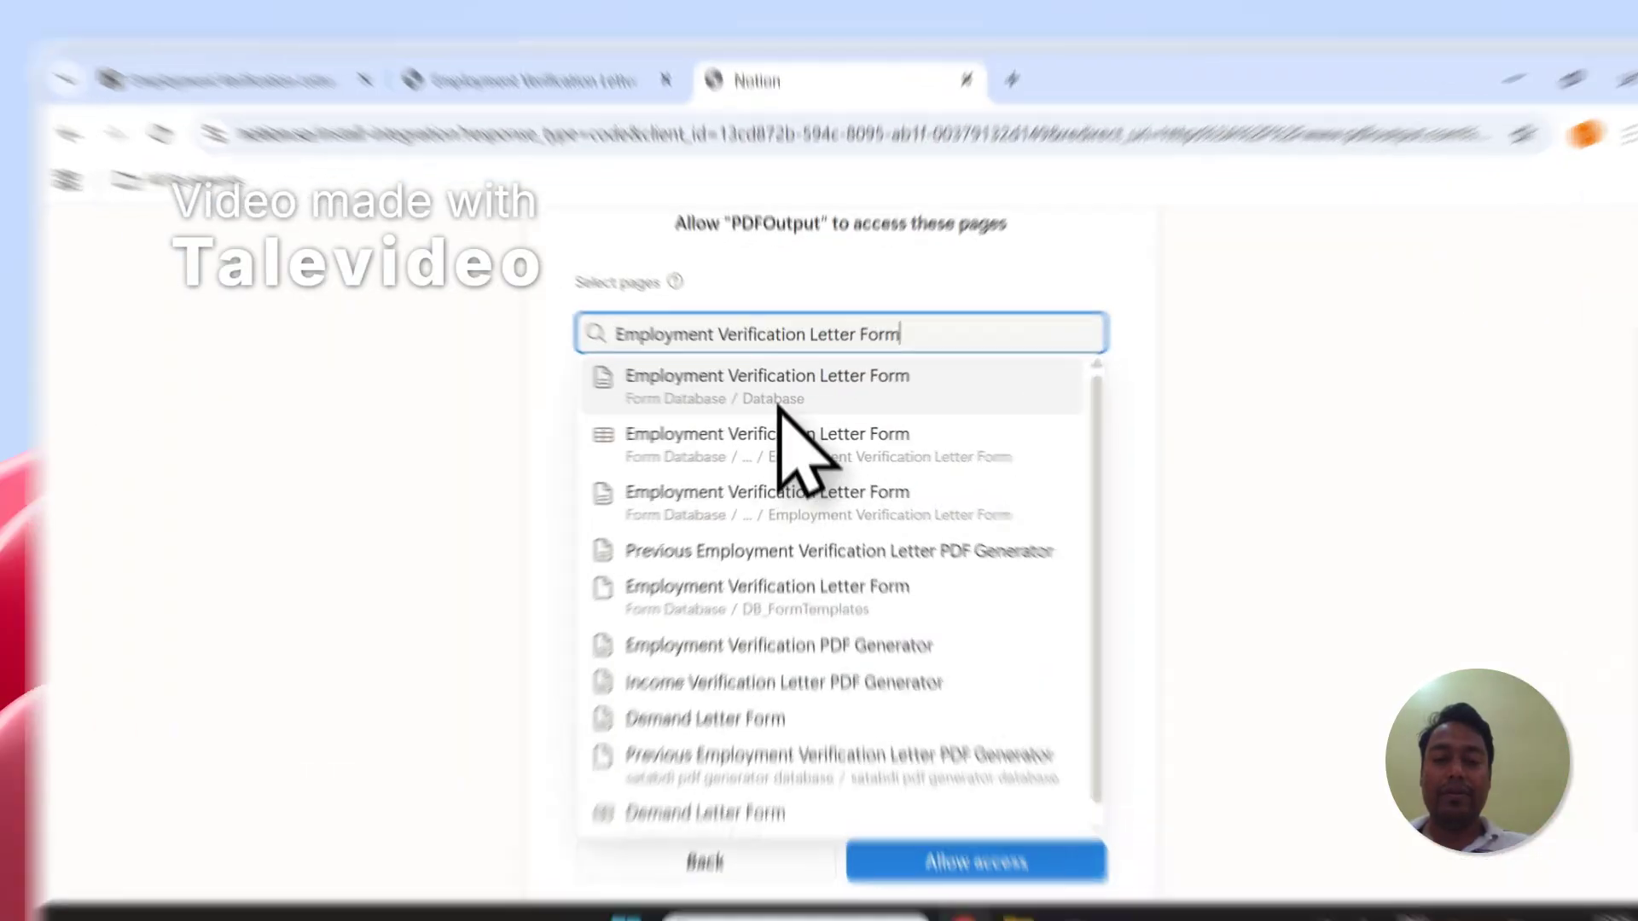
click(761, 371)
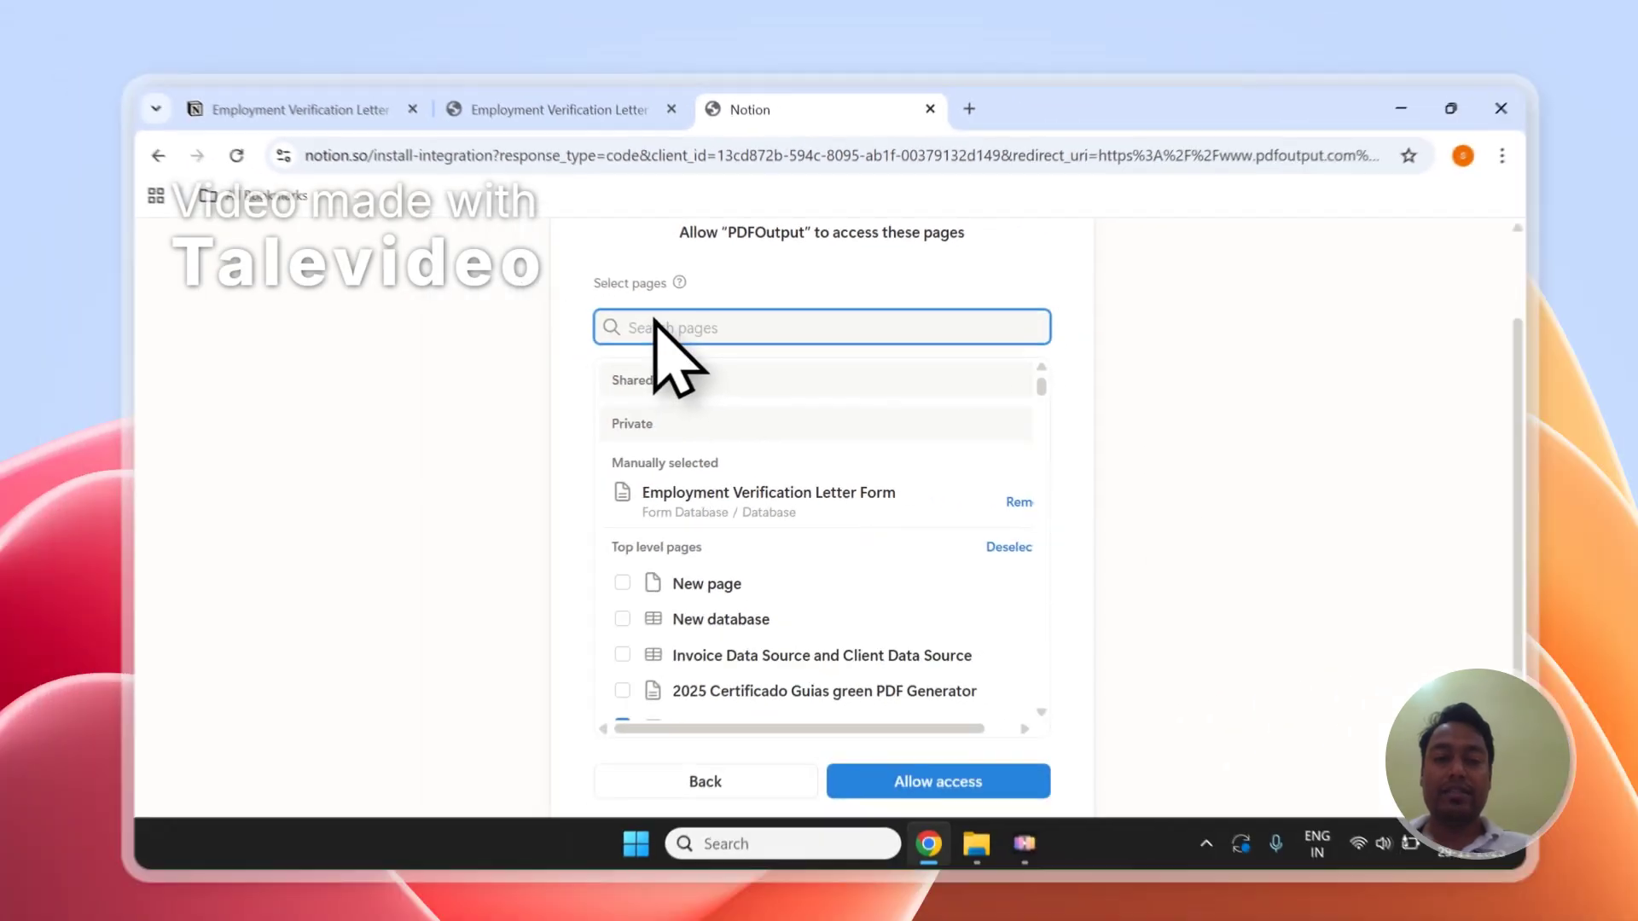
Check the pages selected for sharing and allow PDFOutput to access them
scroll(772, 460, down, 4)
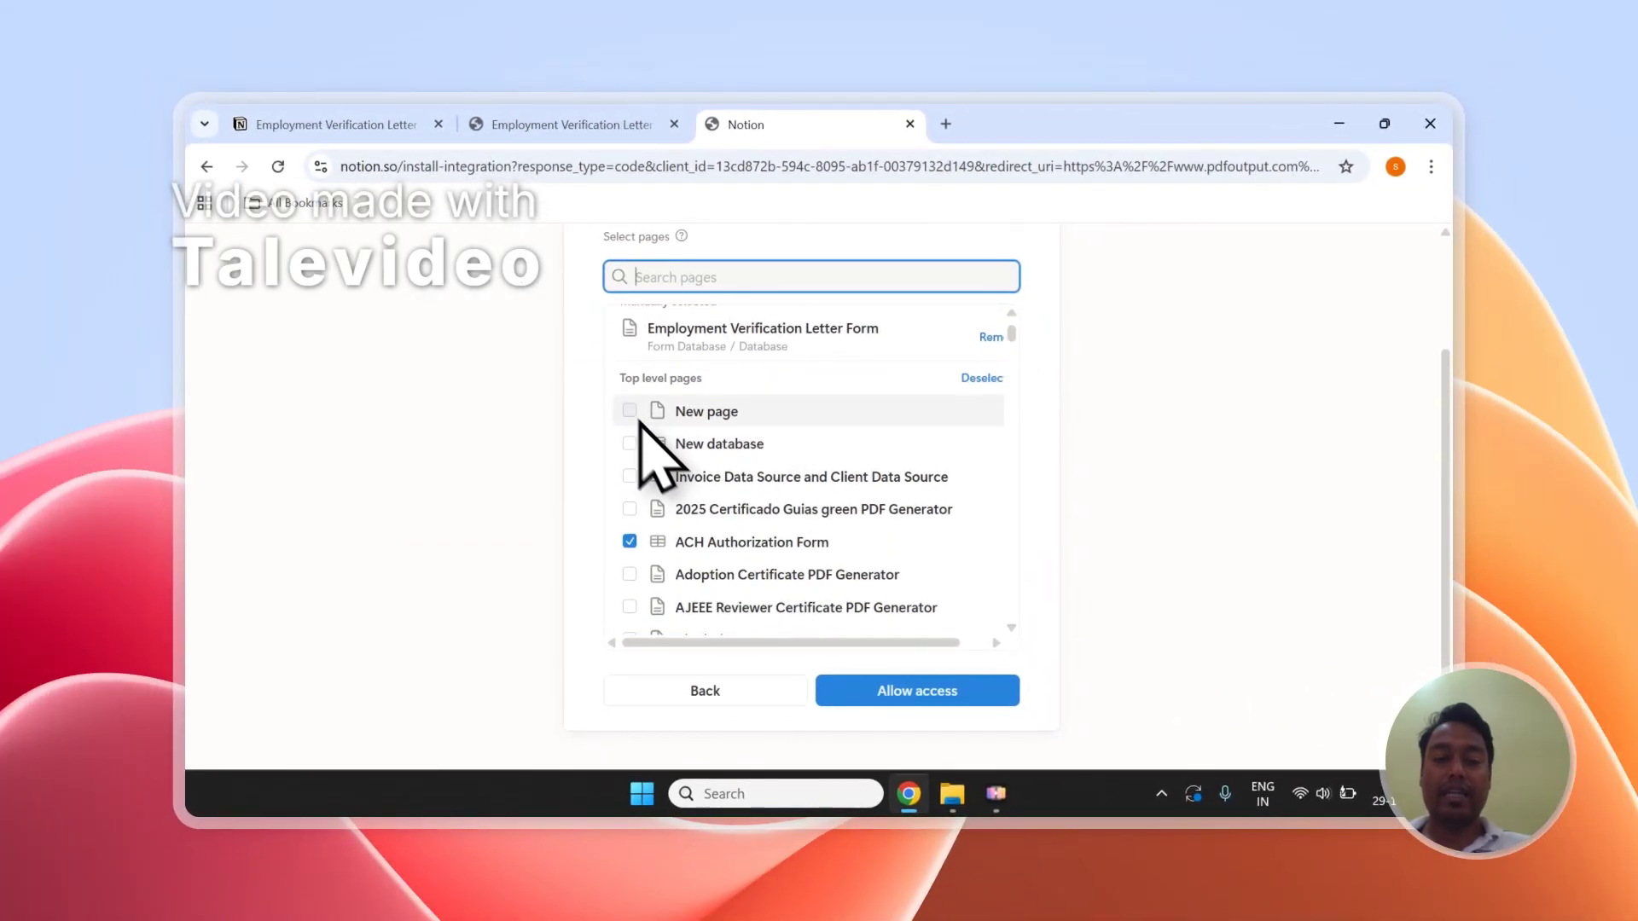
scroll(641, 478, down, 1)
scroll(641, 460, down, 3)
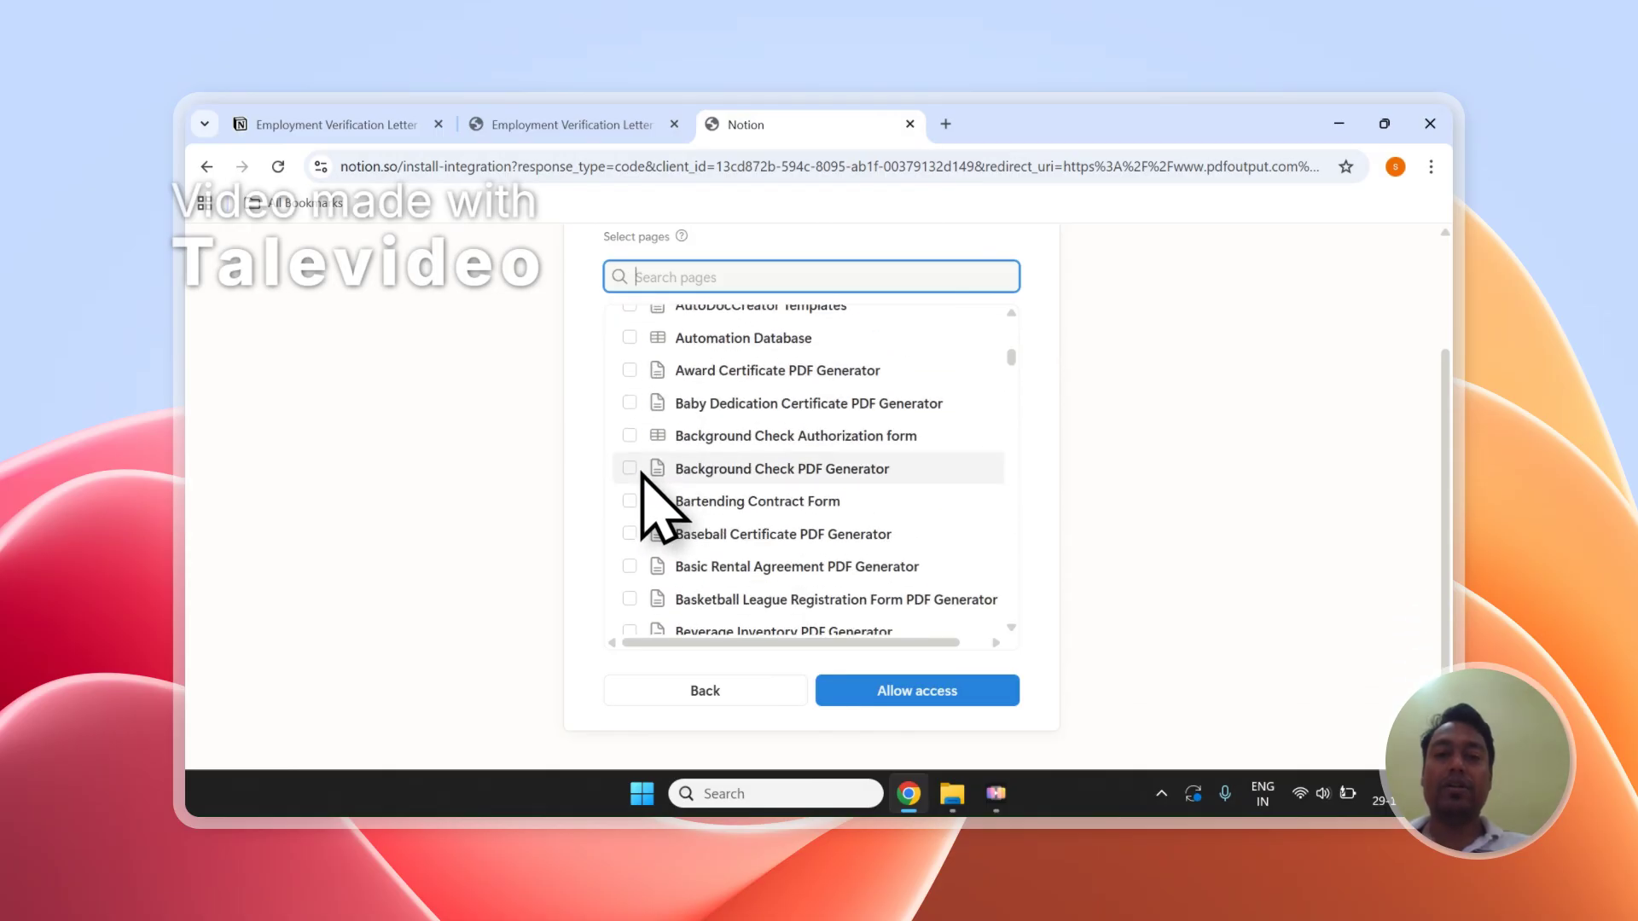
scroll(648, 487, up, 10)
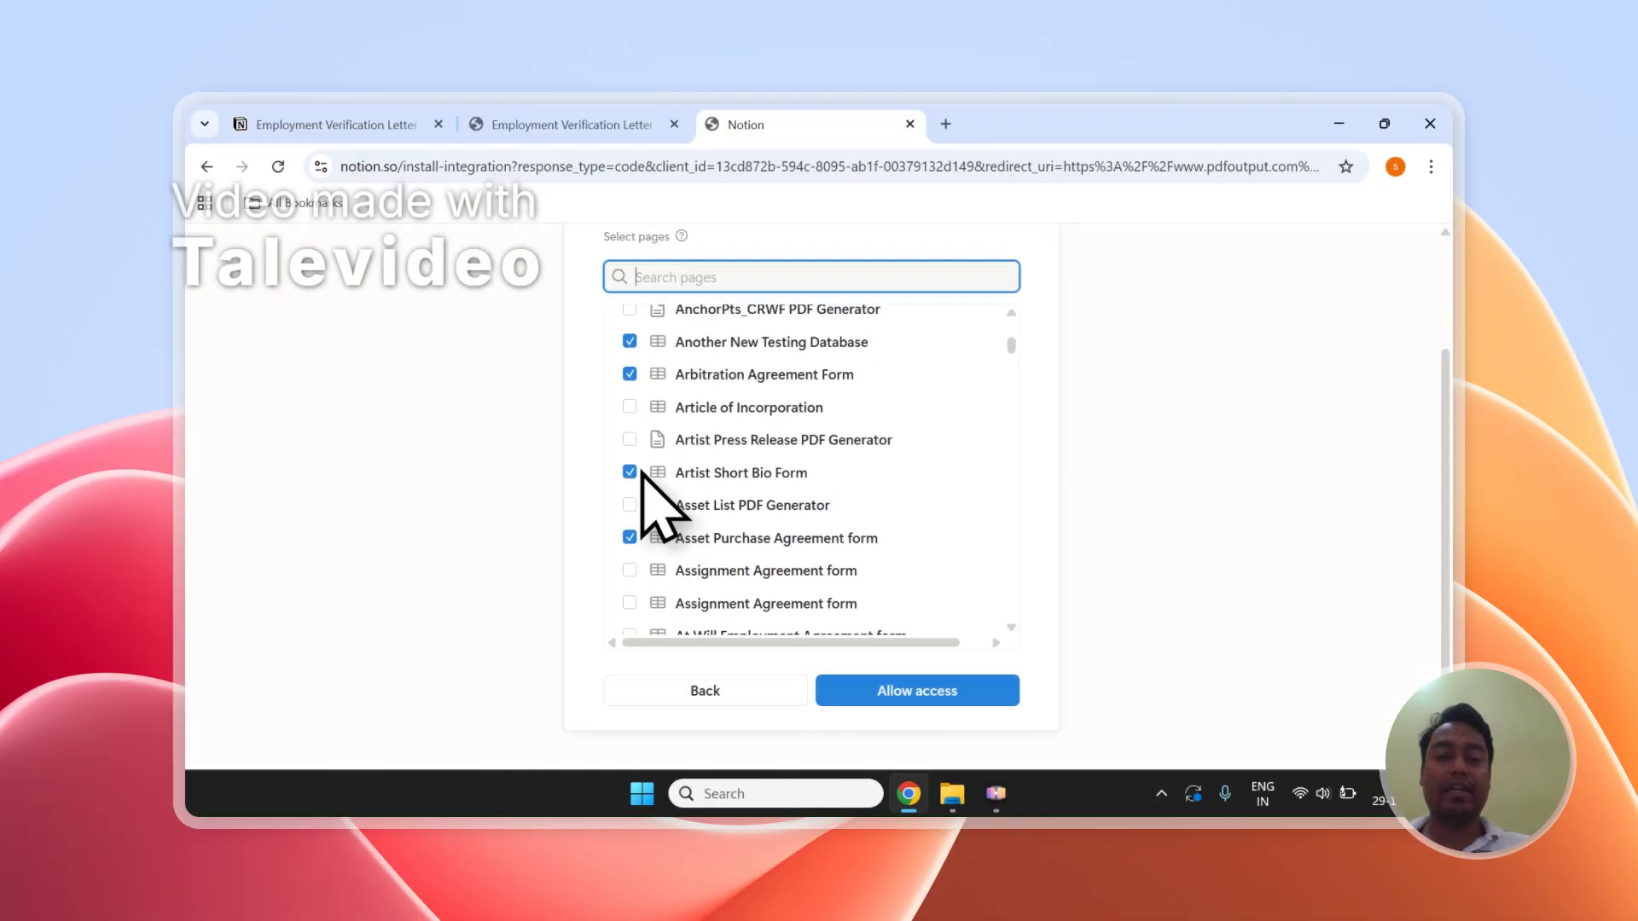
scroll(712, 469, up, 3)
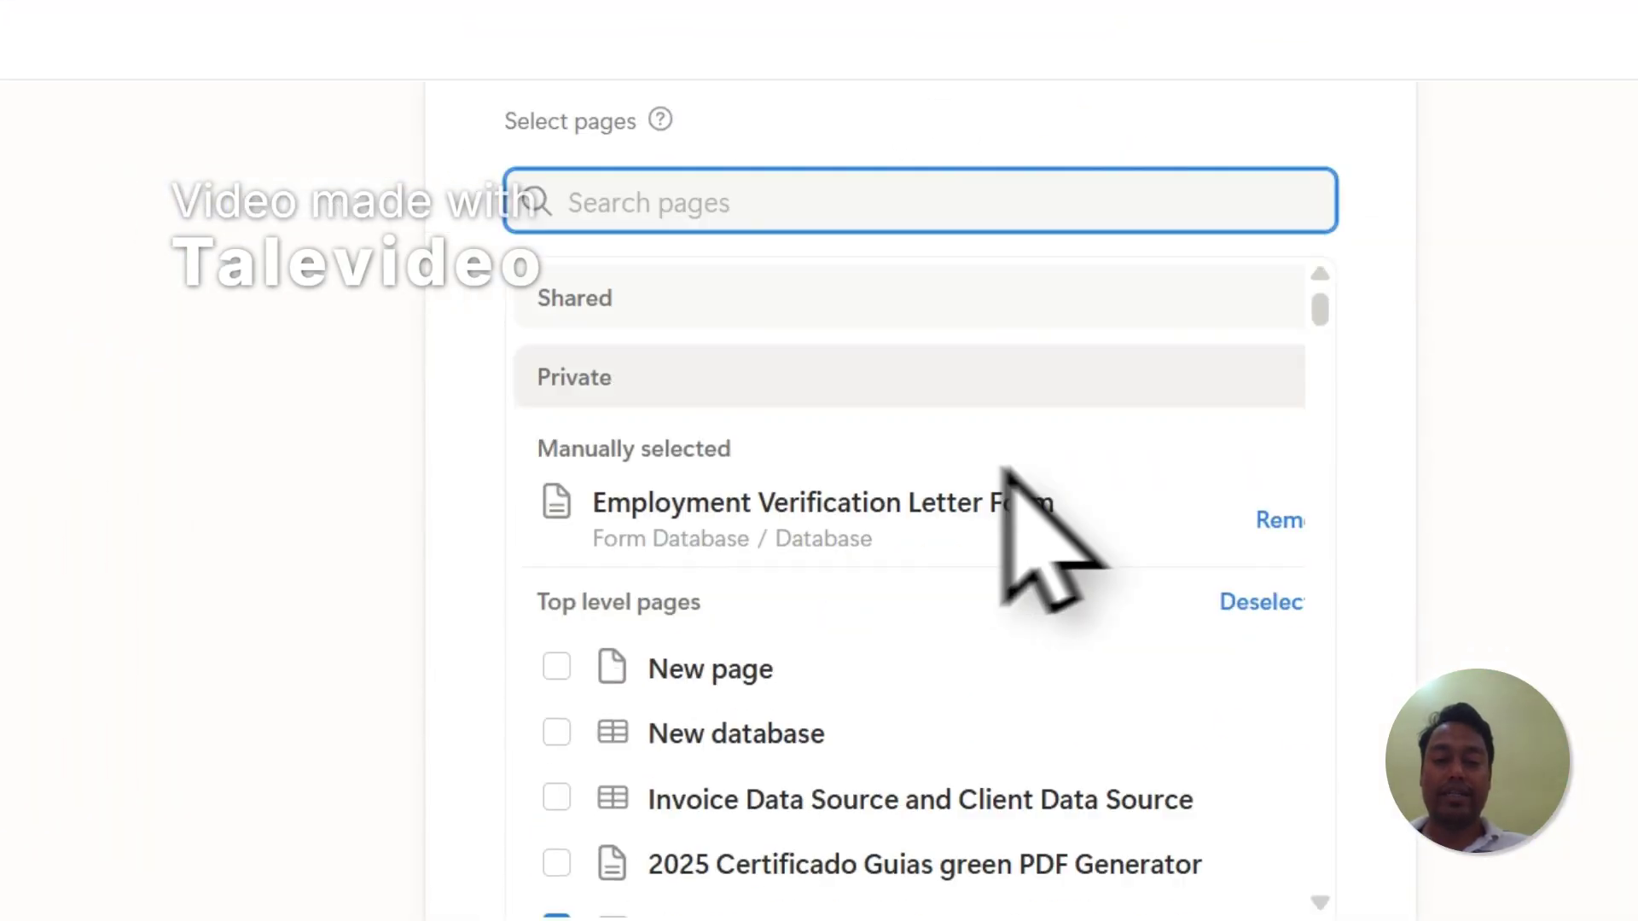
click(661, 755)
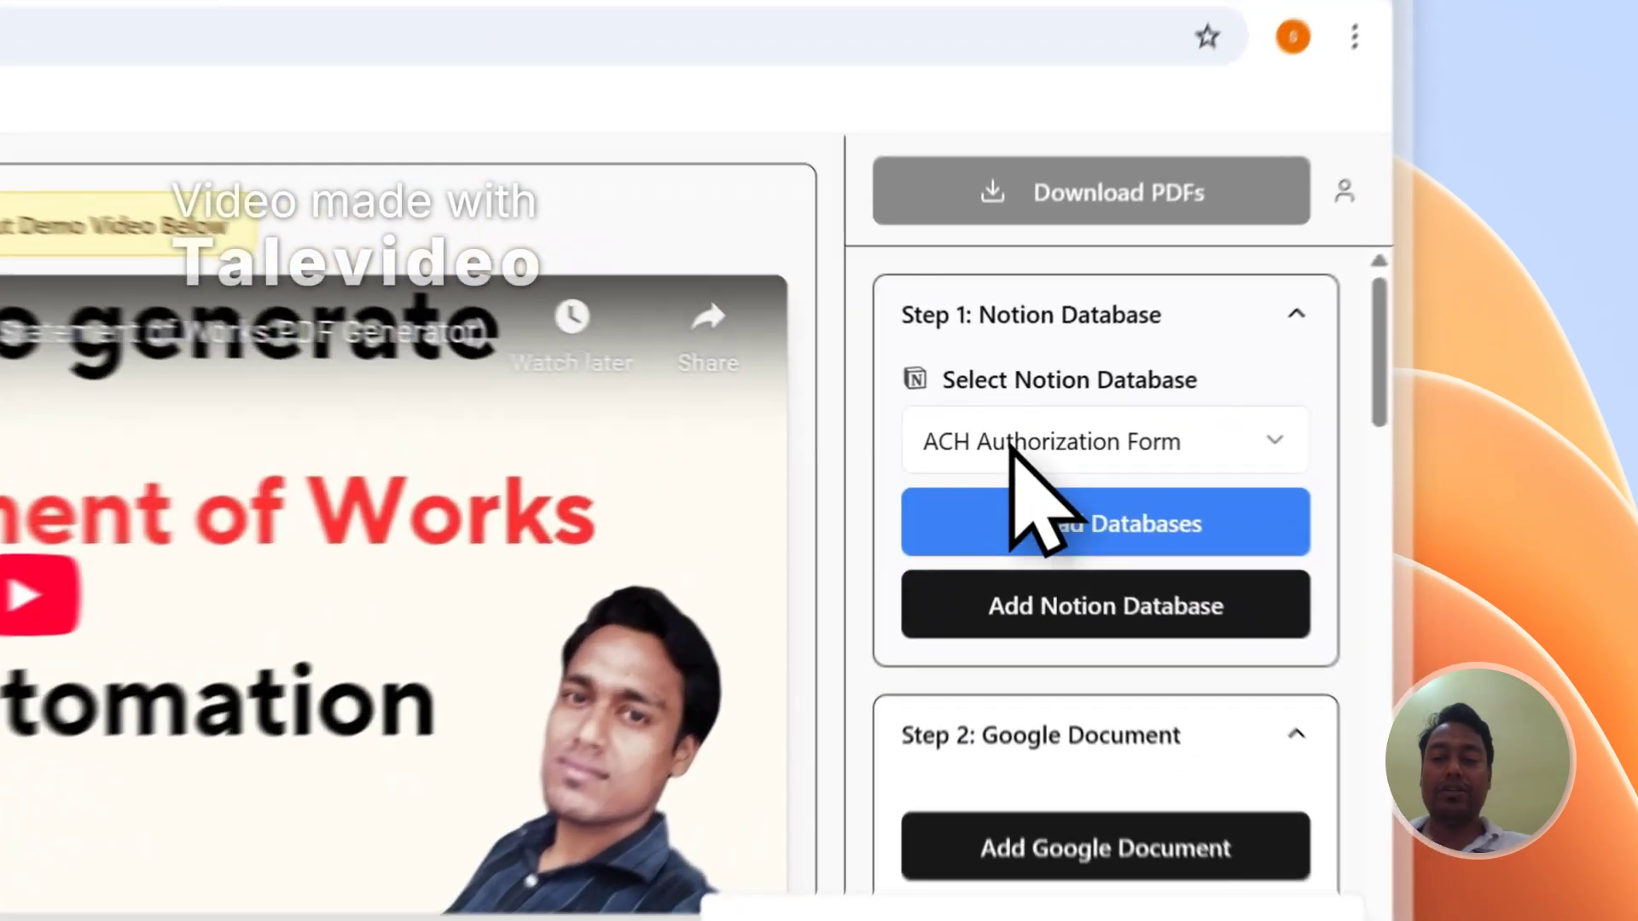
Check the available Notion databases in Step 1 and reload the database list
click(1195, 407)
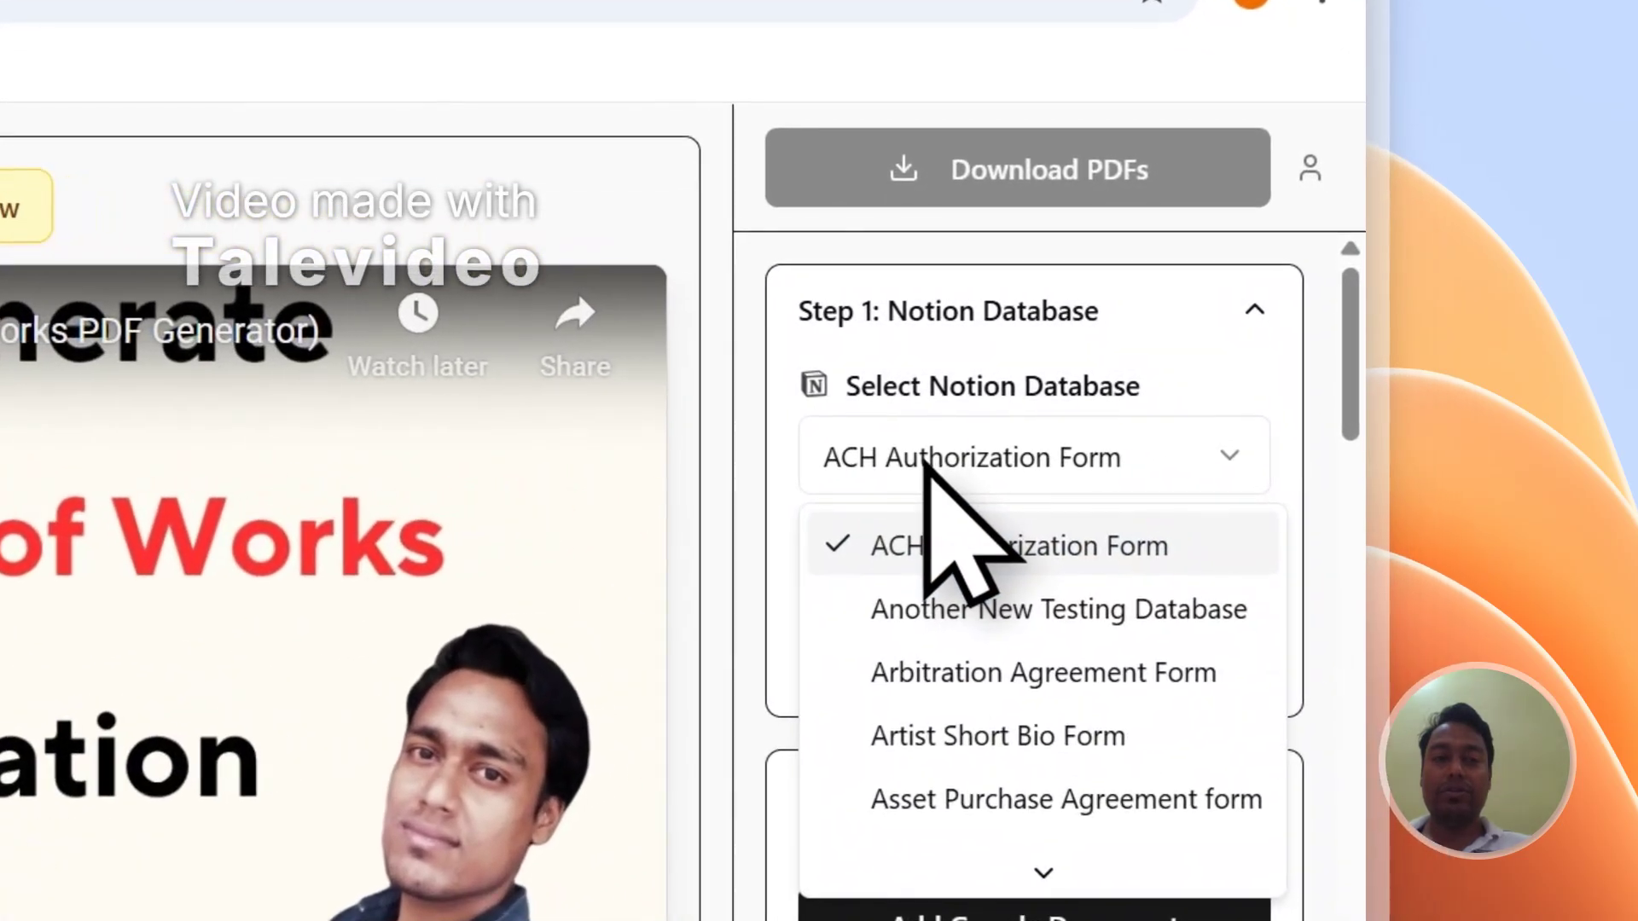
mouse_move(955, 861)
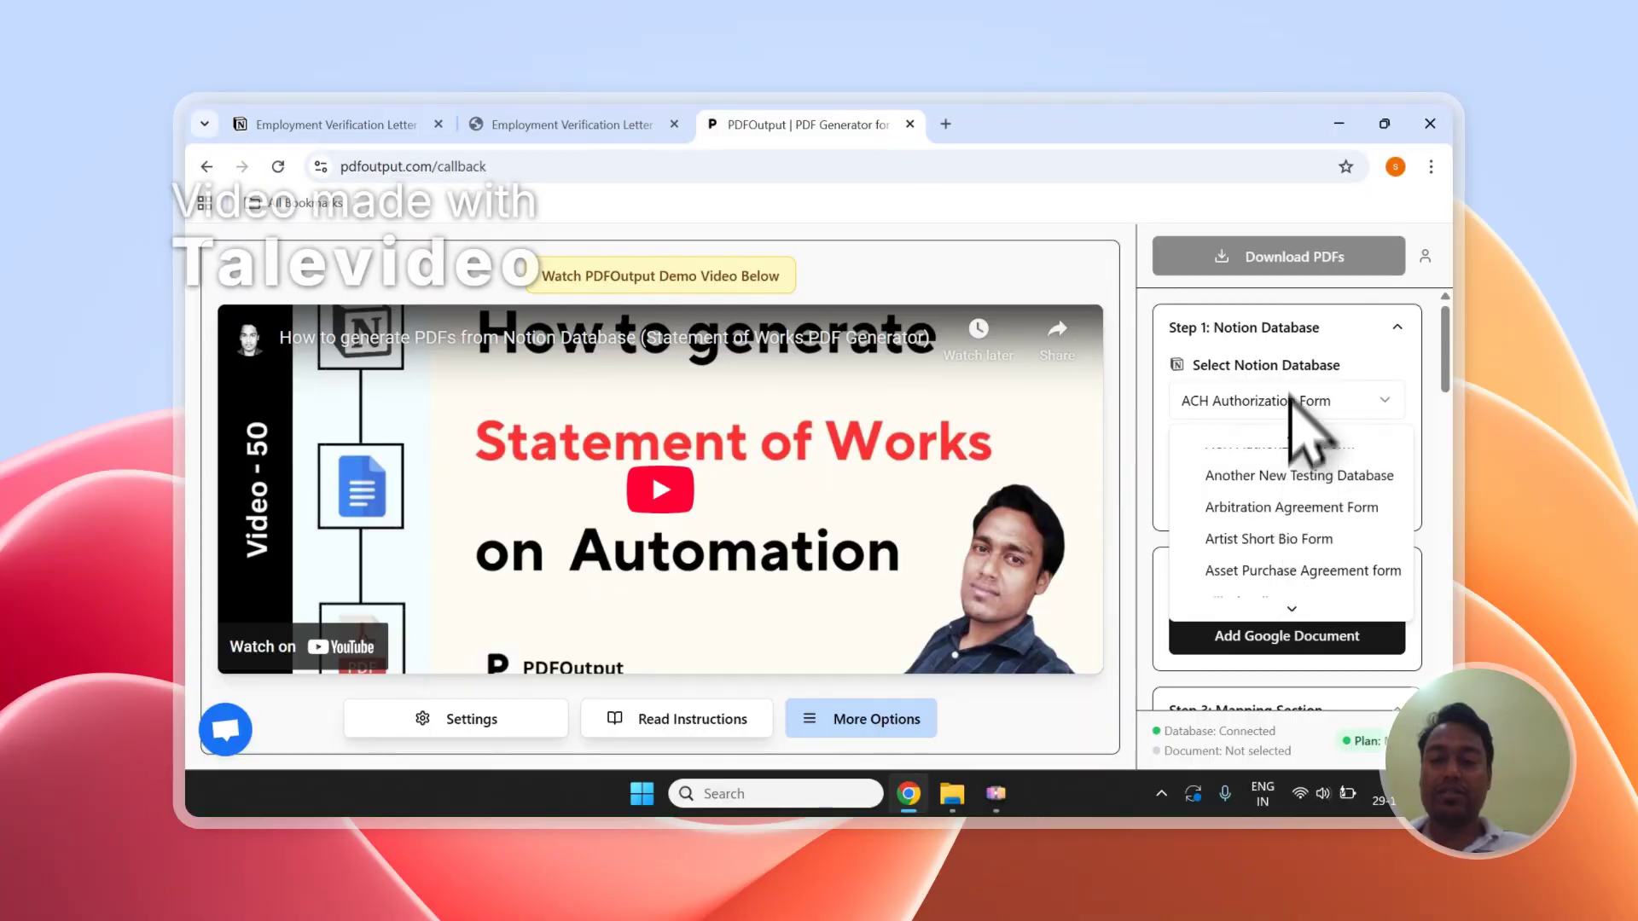
click(1290, 408)
click(1238, 451)
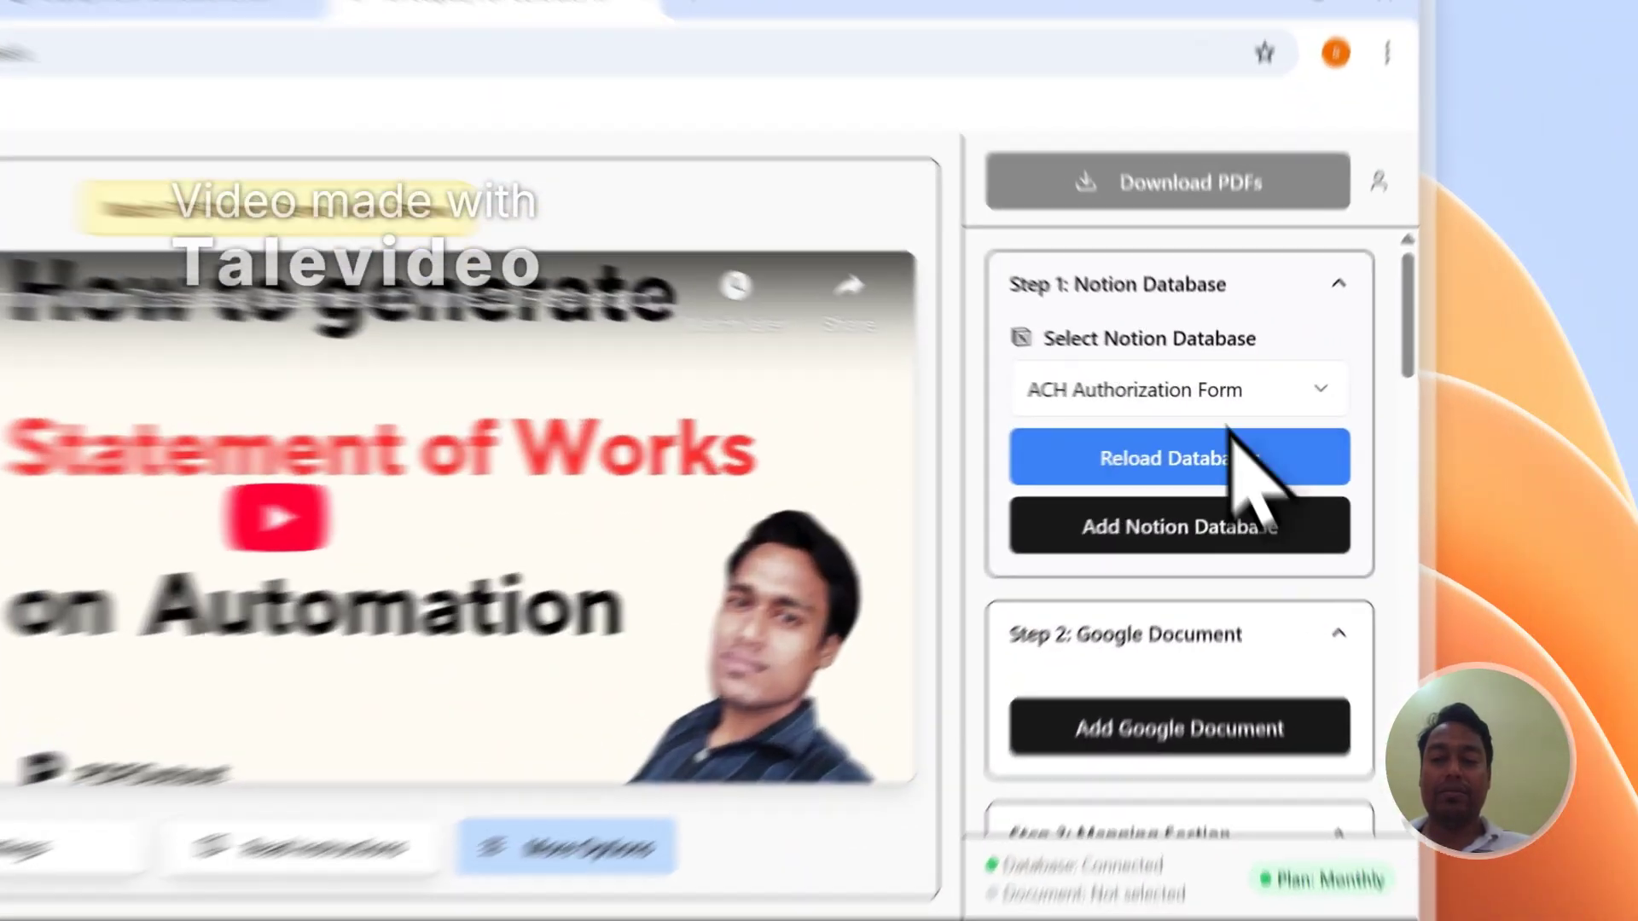
Select the Employment Verification Letter Form database as the Notion source and view its fields in the mapping section
click(1276, 401)
scroll(1288, 507, down, 2)
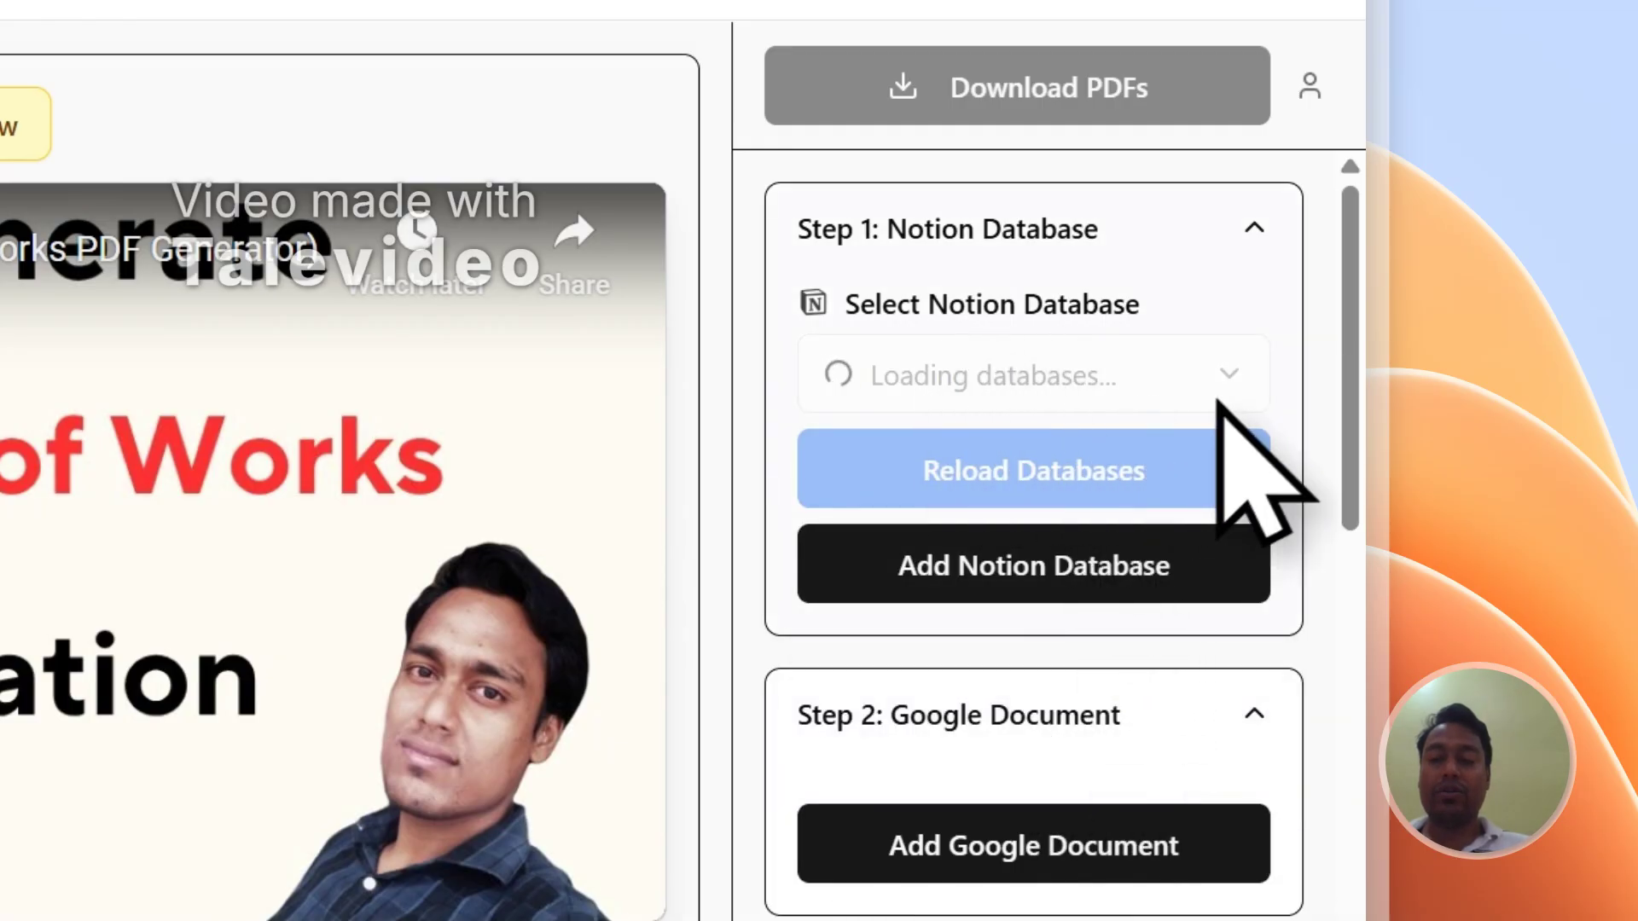
scroll(1371, 290, down, 10)
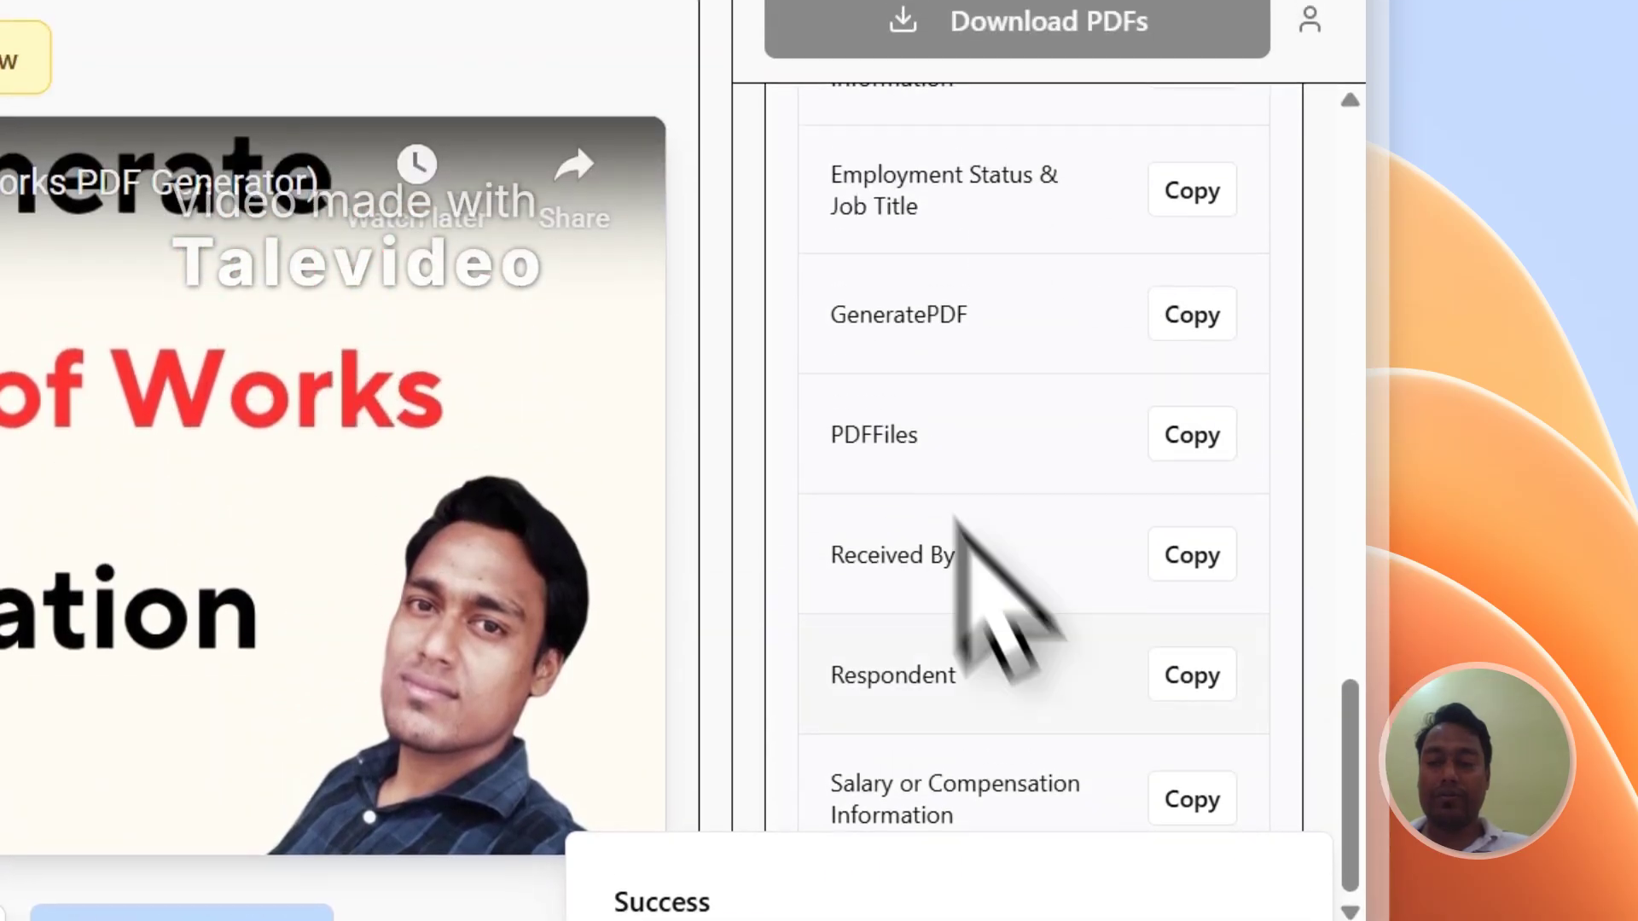
Add a demo Google document as the PDF template in Step 2
scroll(953, 516, up, 5)
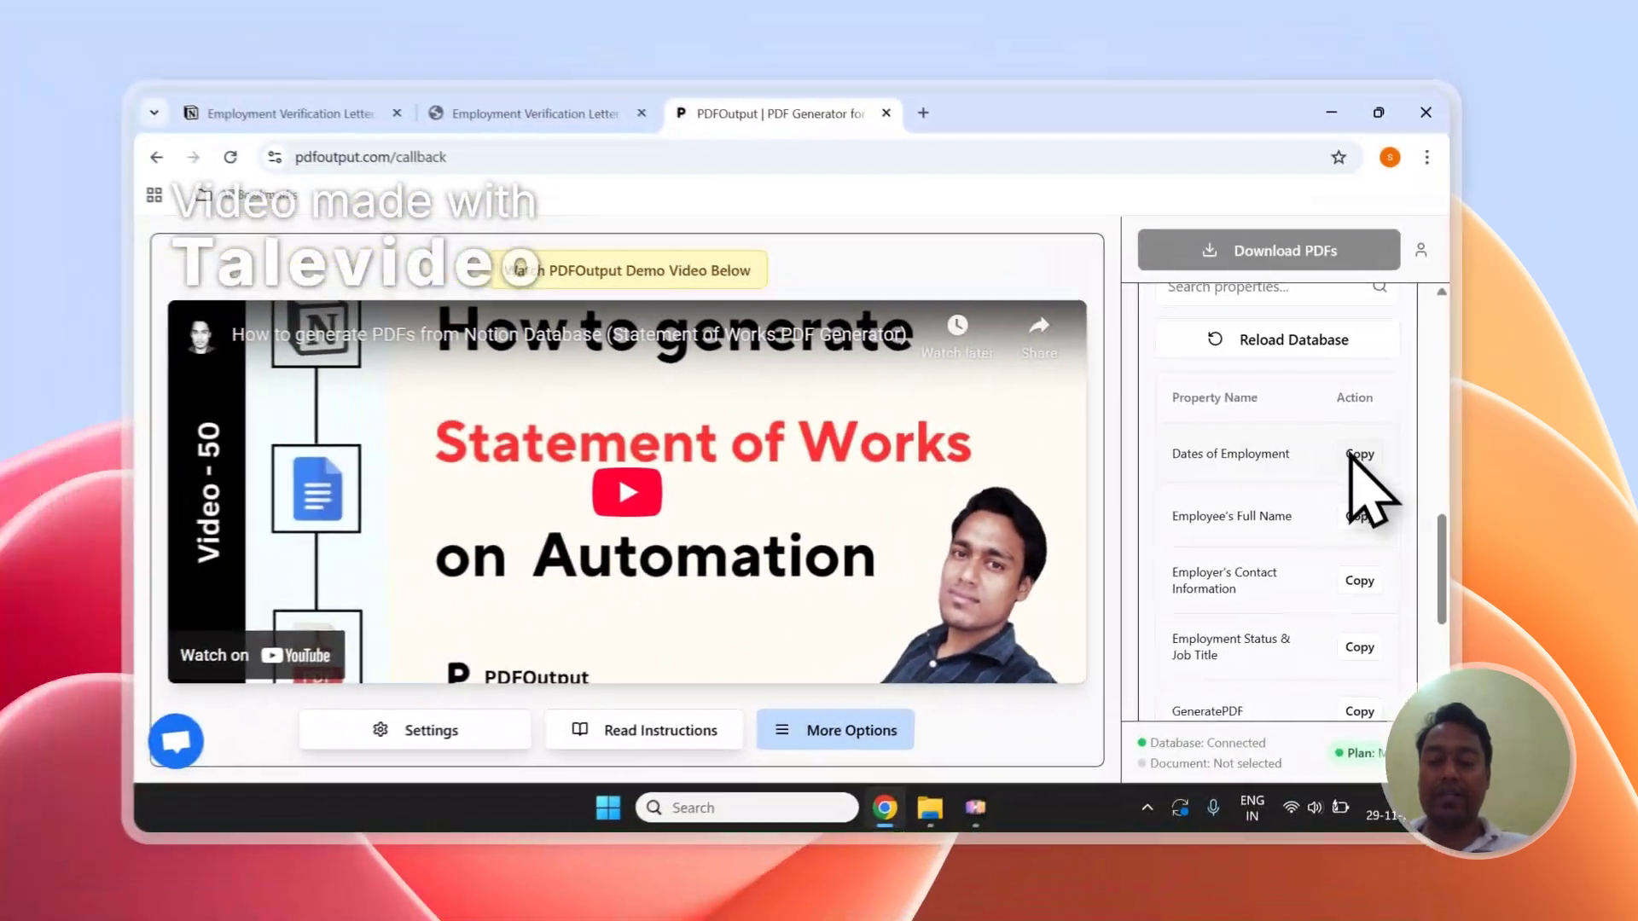
scroll(1356, 478, down, 5)
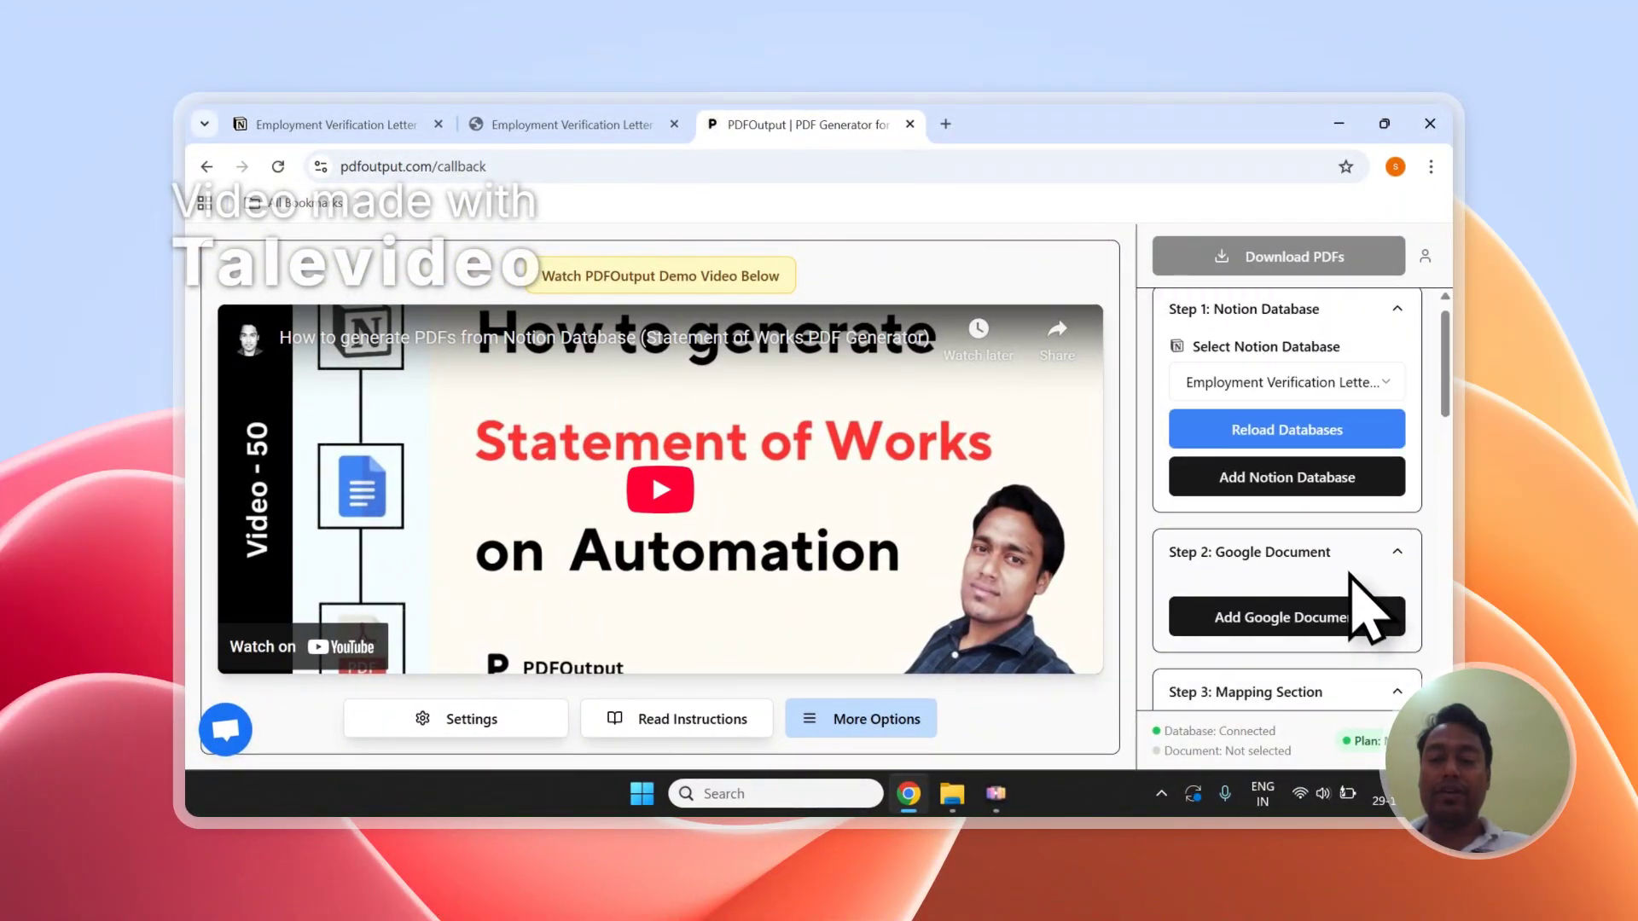
scroll(1350, 573, up, 1)
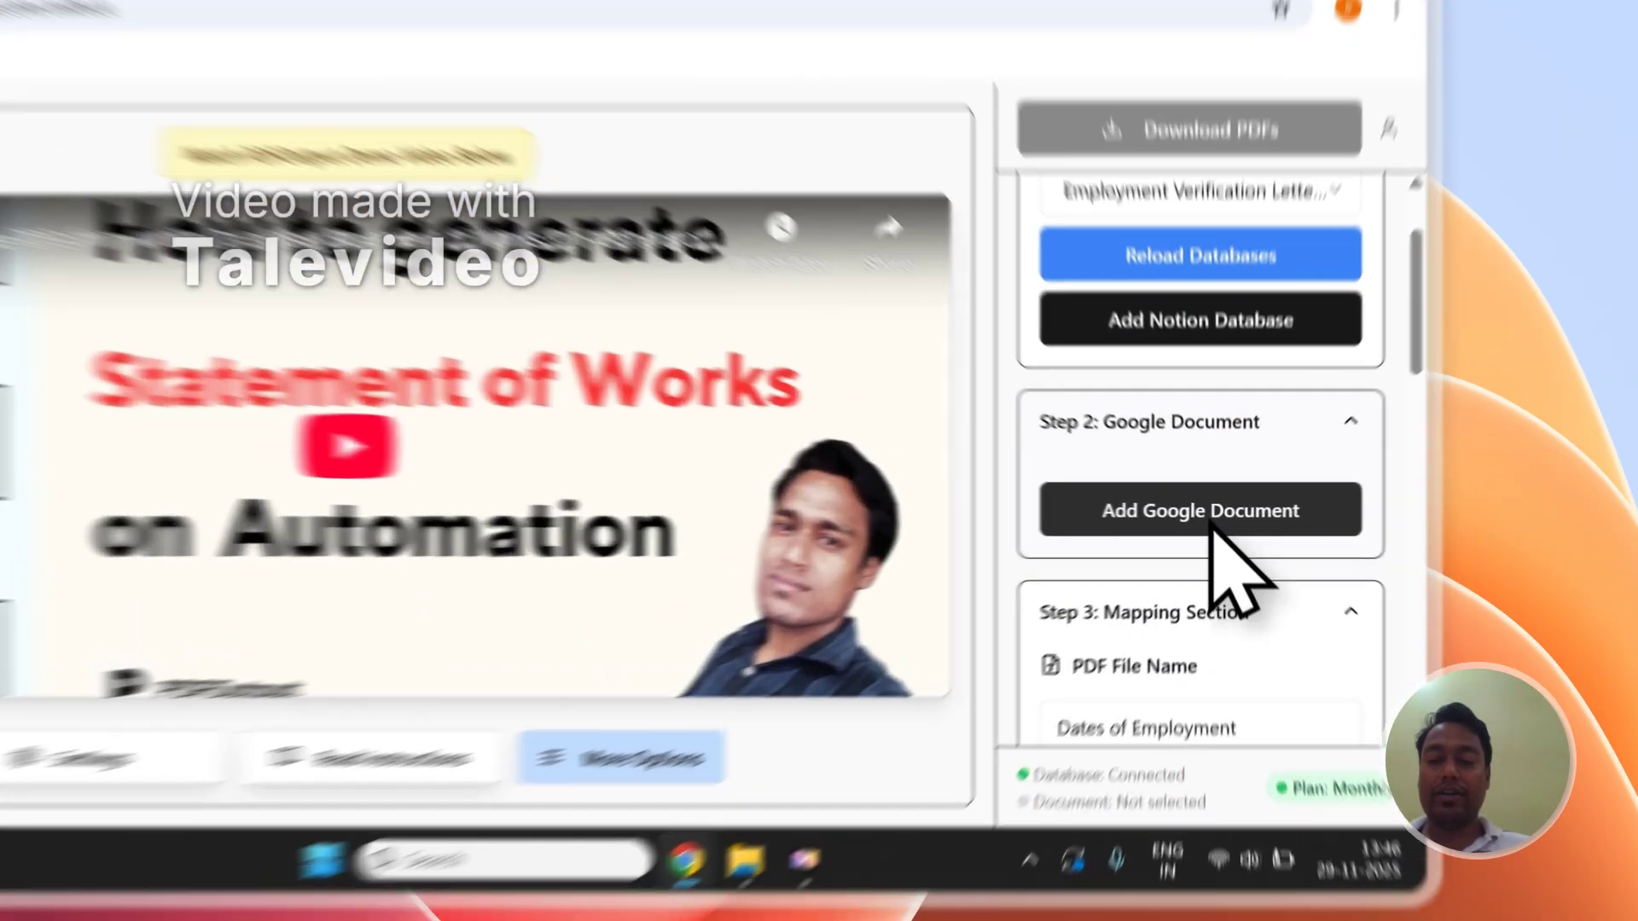
click(1292, 542)
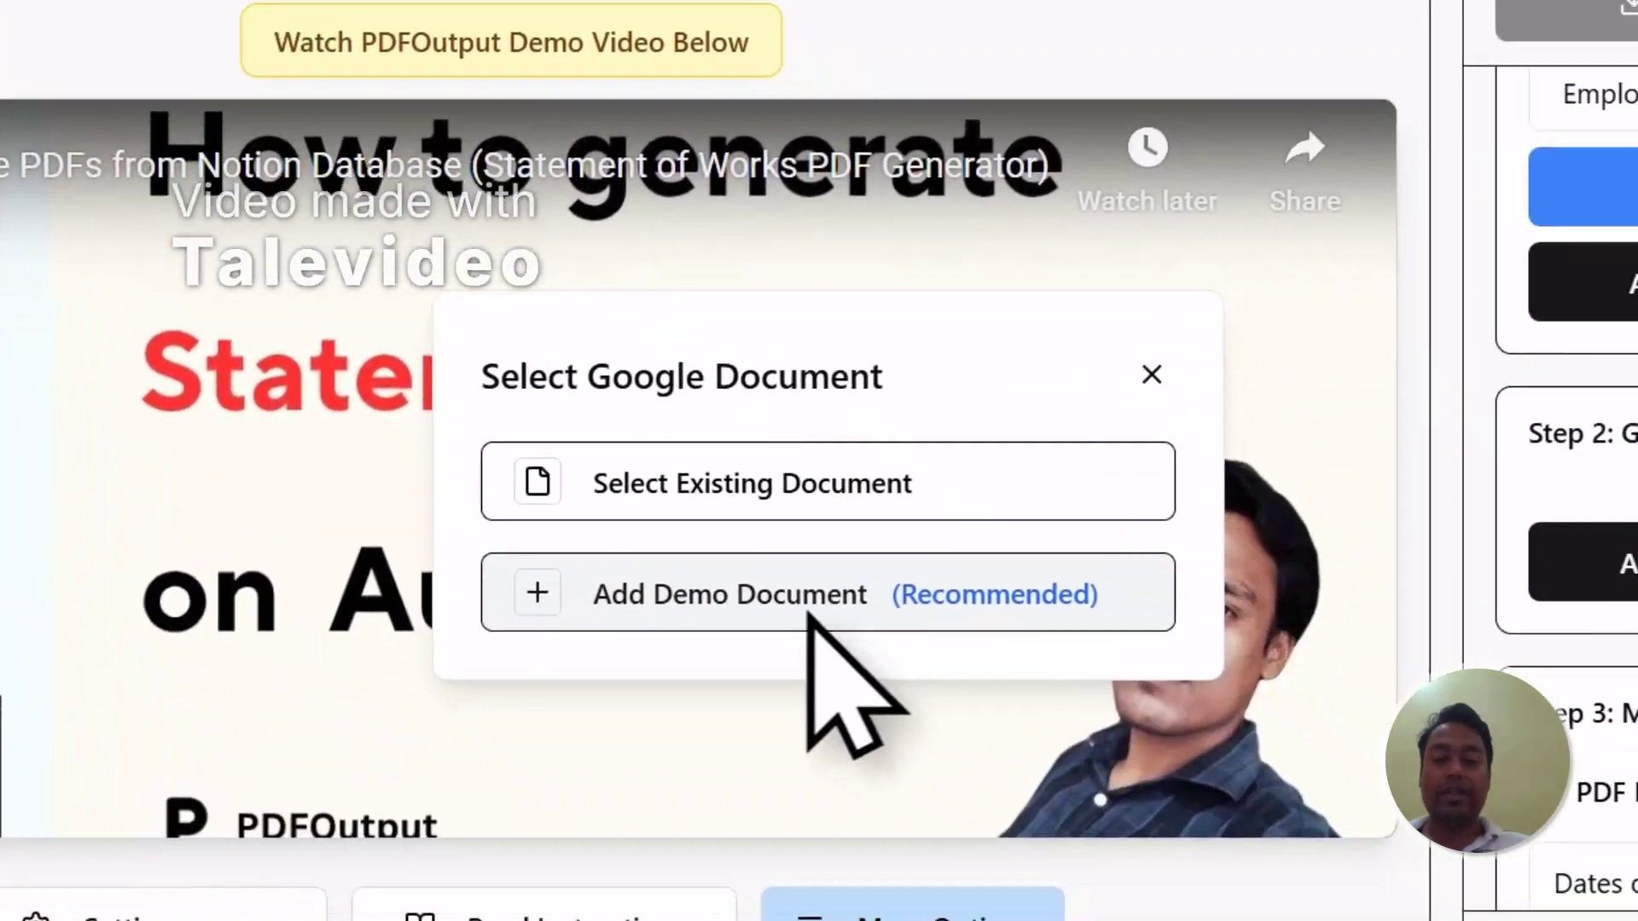
click(904, 676)
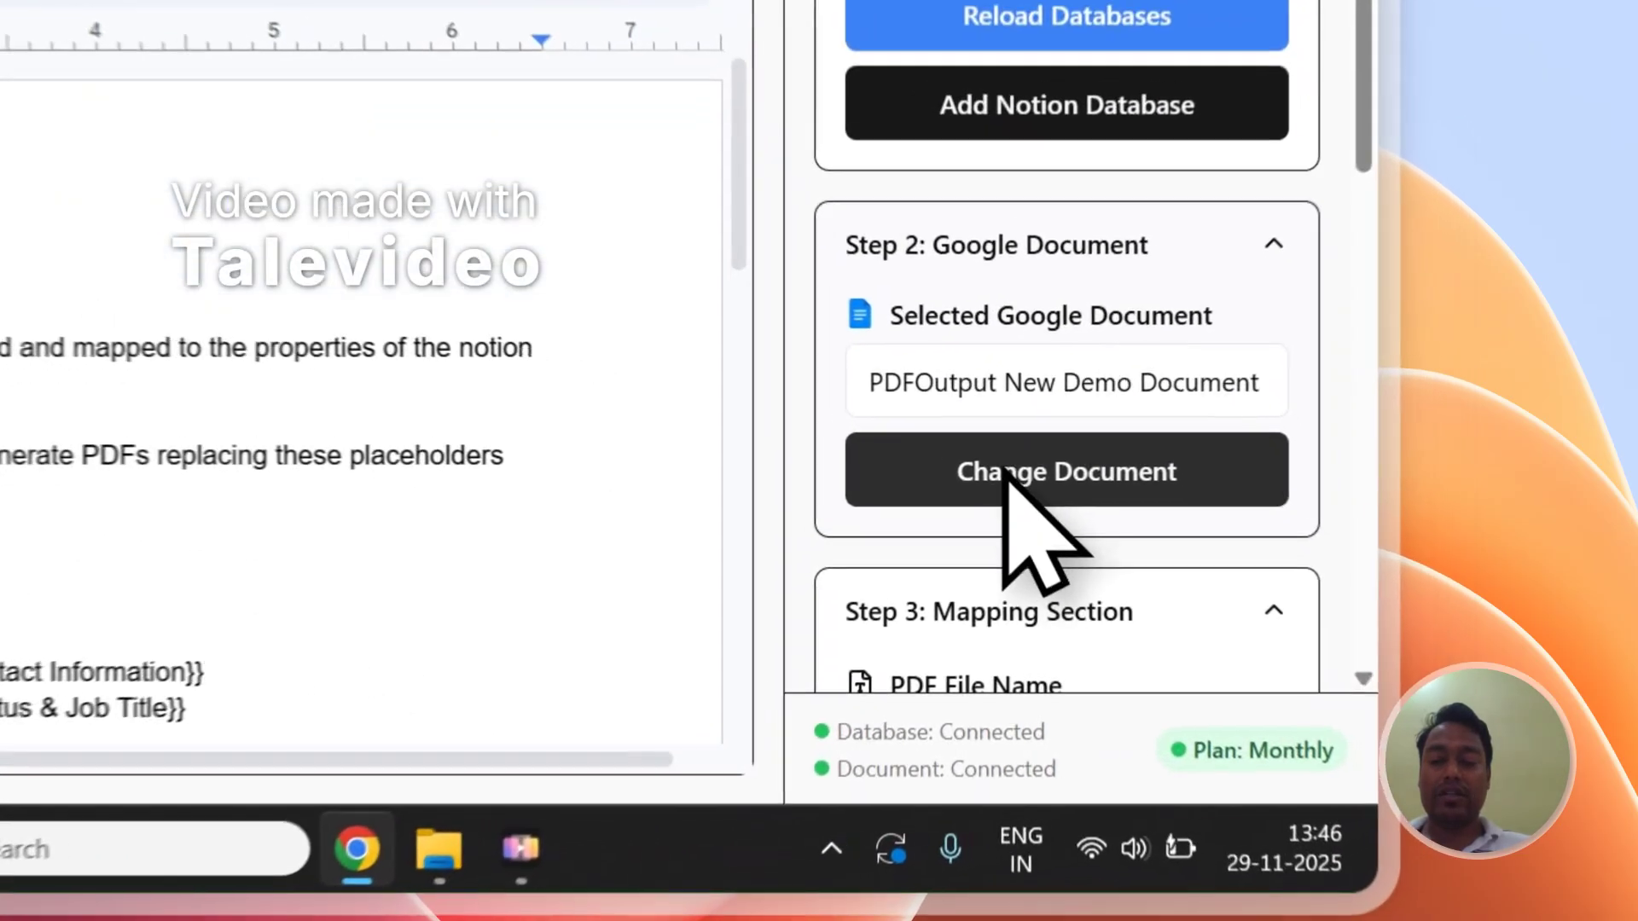
View the option to change the template by browsing Documents for an existing Google document
click(1255, 592)
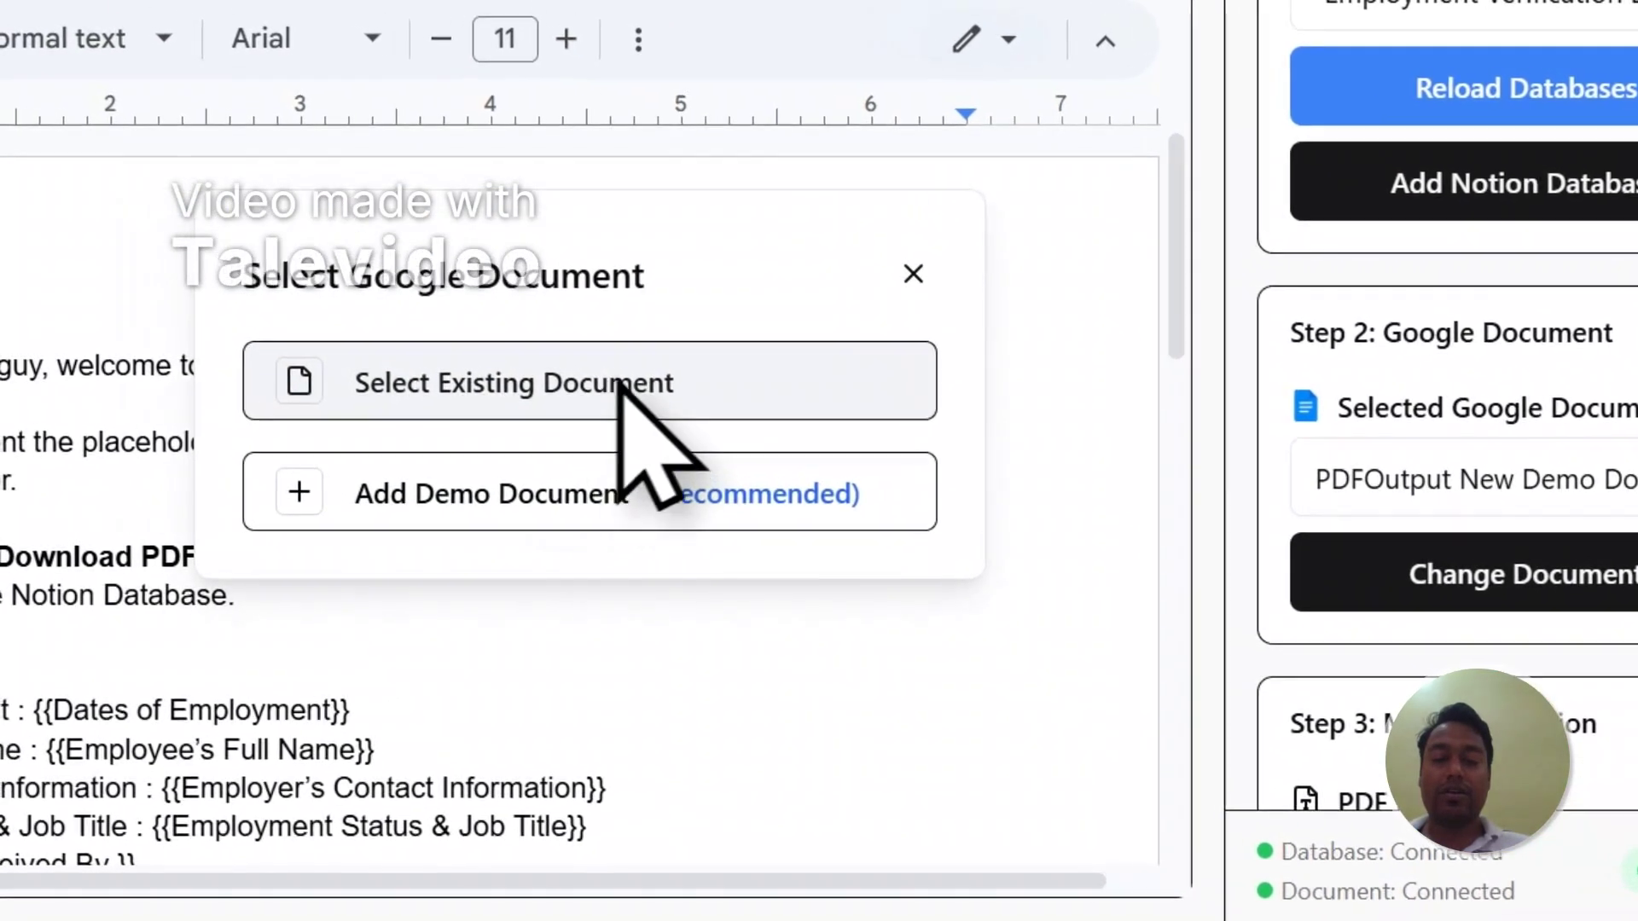
click(580, 366)
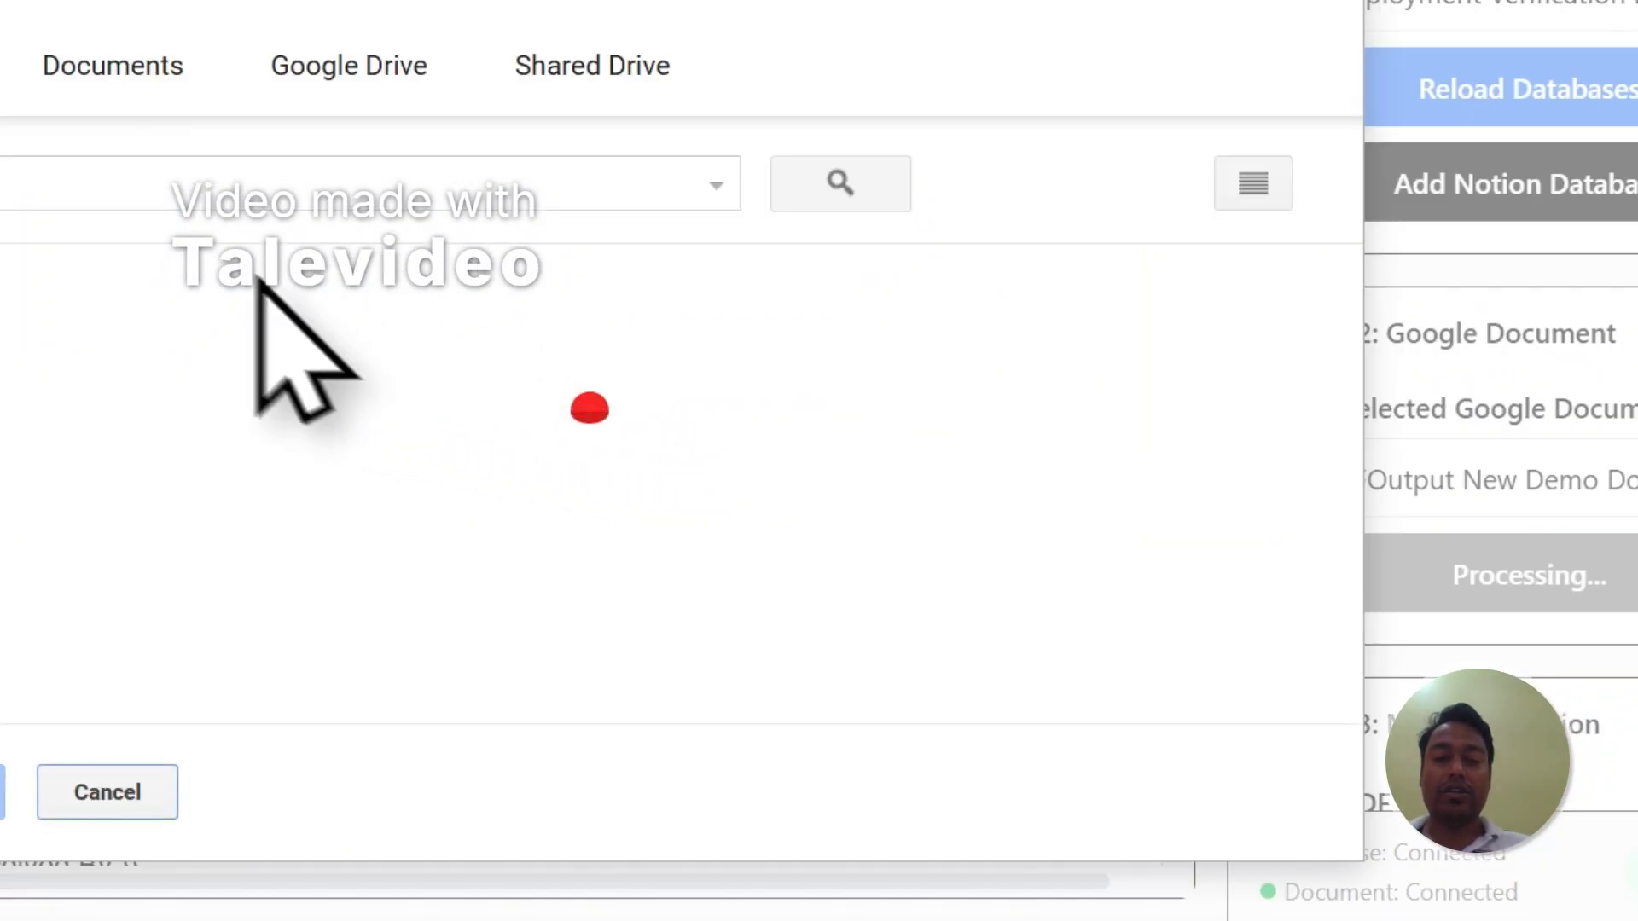
click(113, 65)
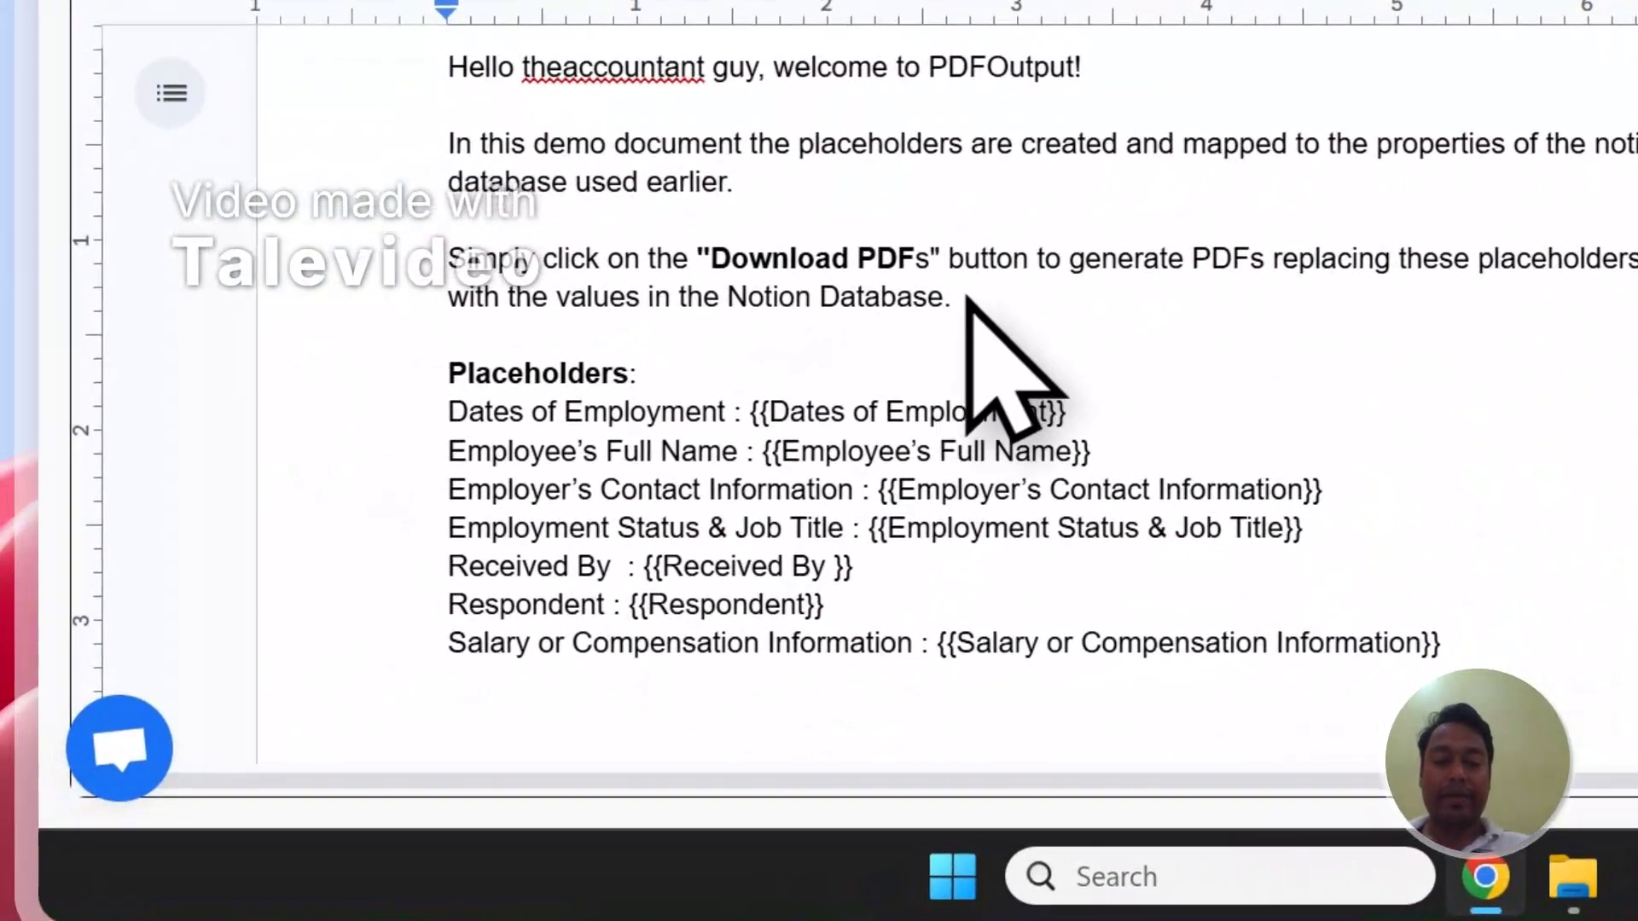
Delete the welcome and instruction text above the Placeholders heading in the demo document
drag(742, 209, 423, 70)
key(BackSpace)
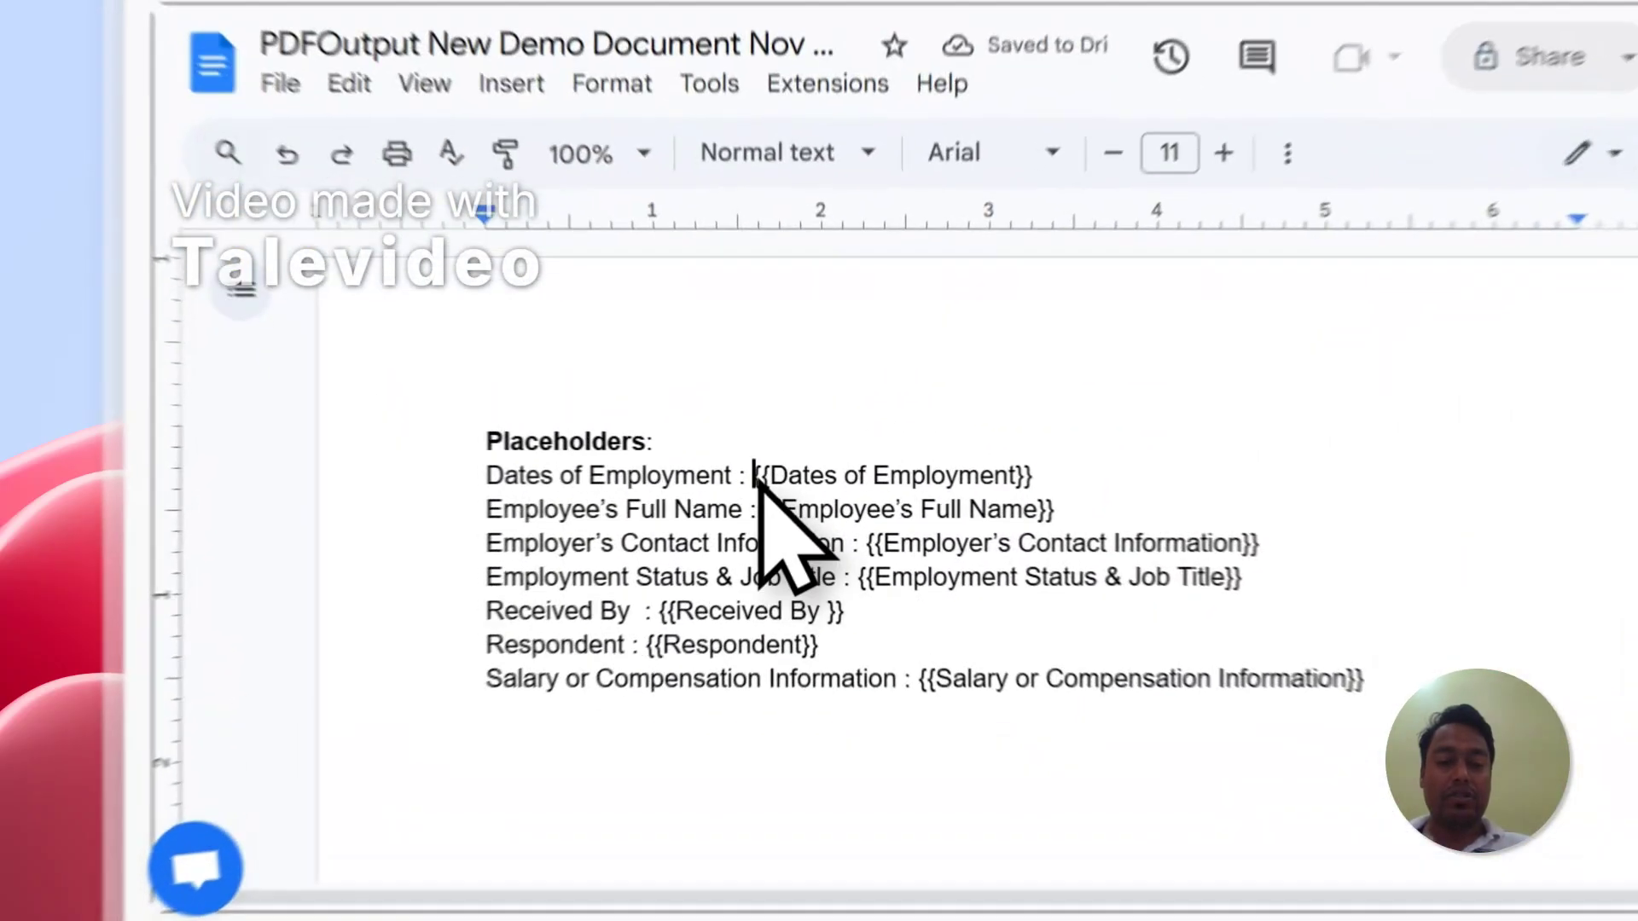
Compare the document's placeholders with the matching property columns in the Employment Verification Letter Form responses in Notion
drag(540, 507, 701, 507)
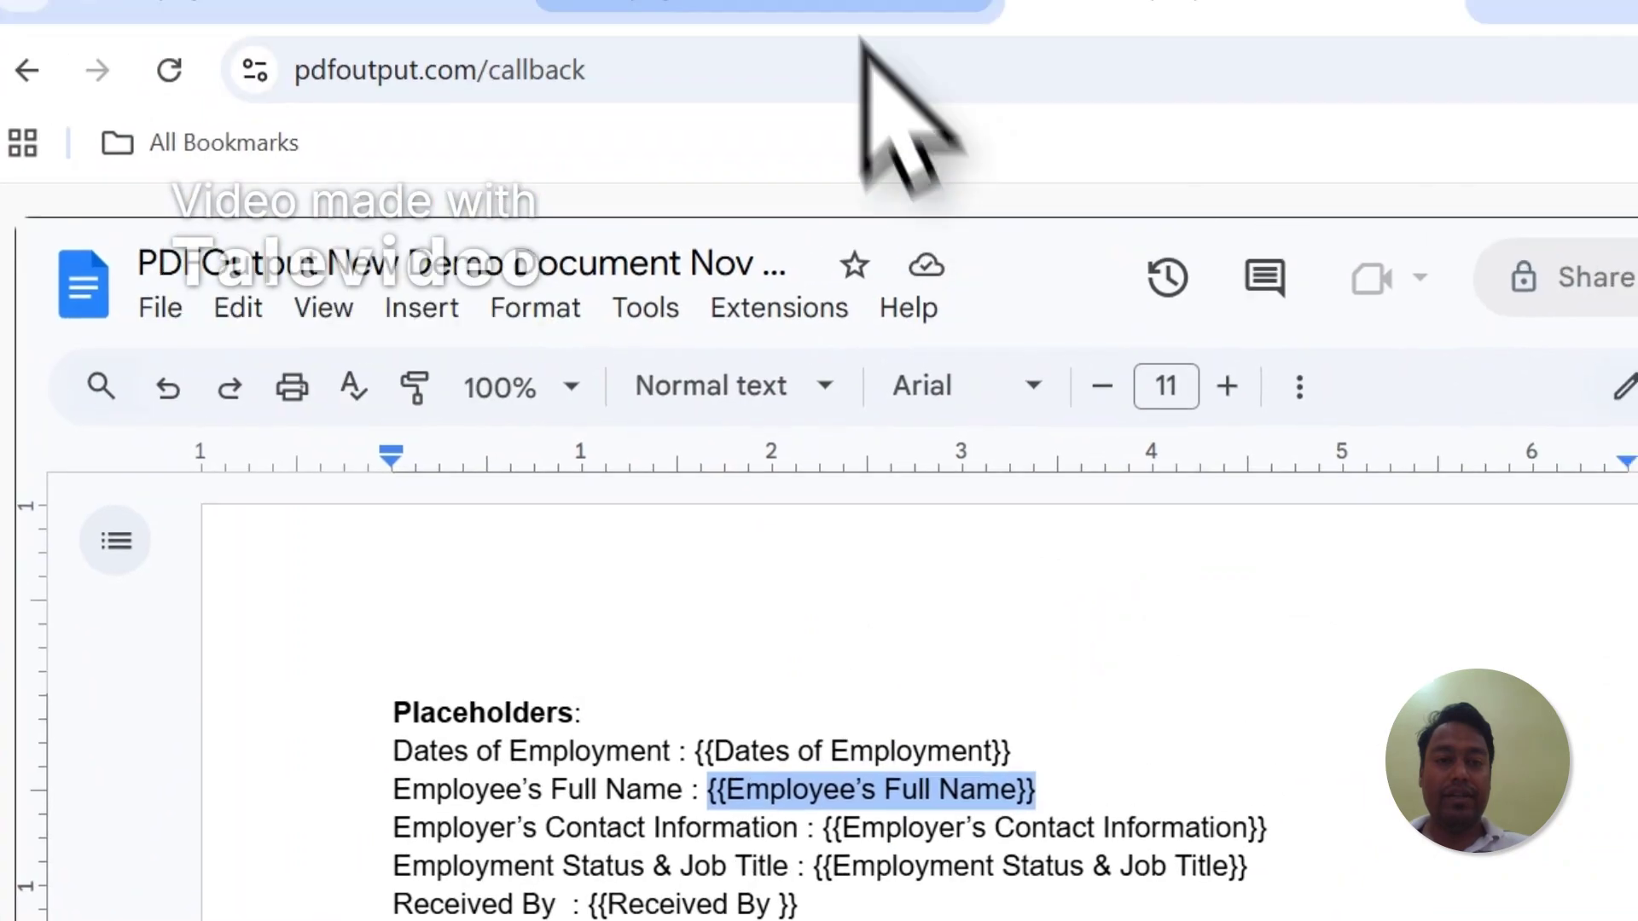
click(731, 179)
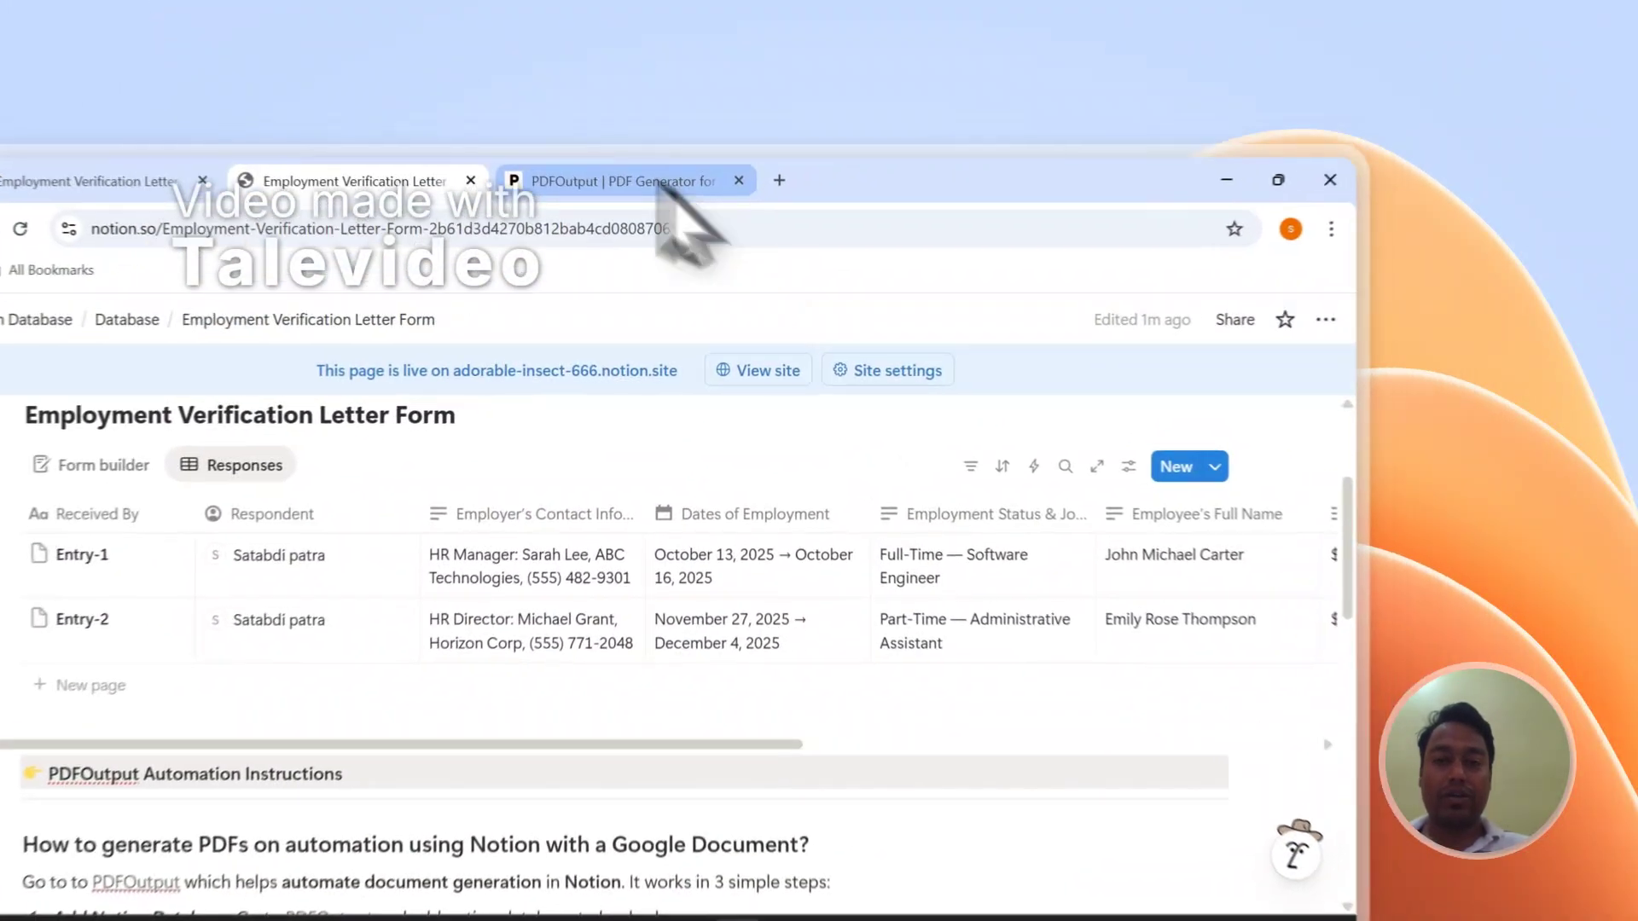
click(801, 125)
drag(679, 565, 817, 565)
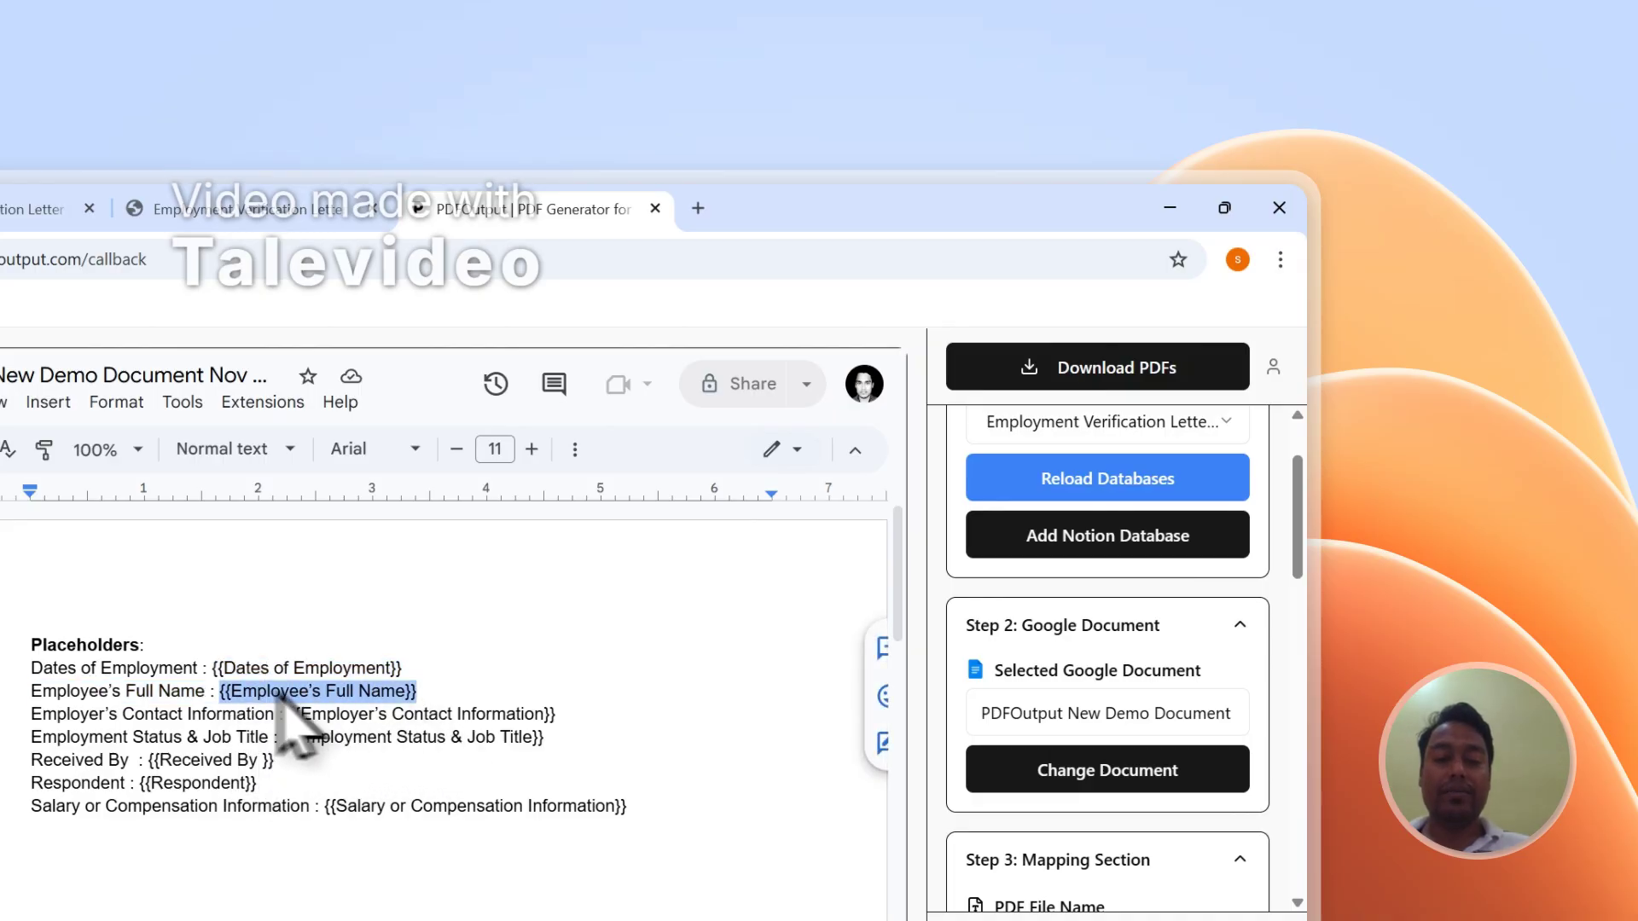
click(300, 196)
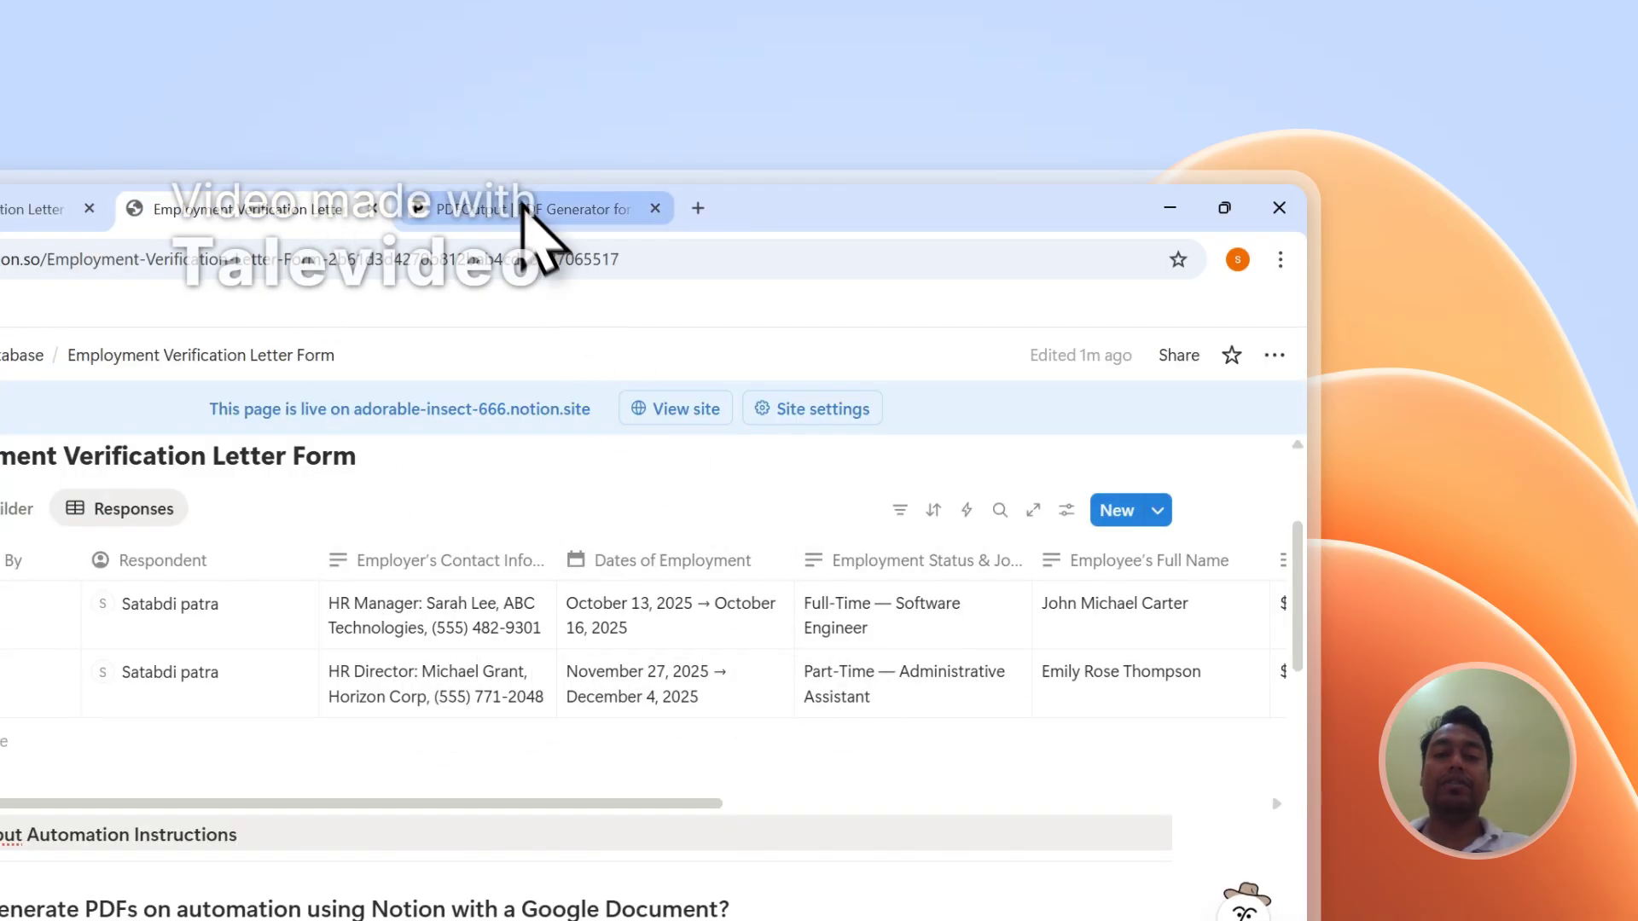
click(526, 213)
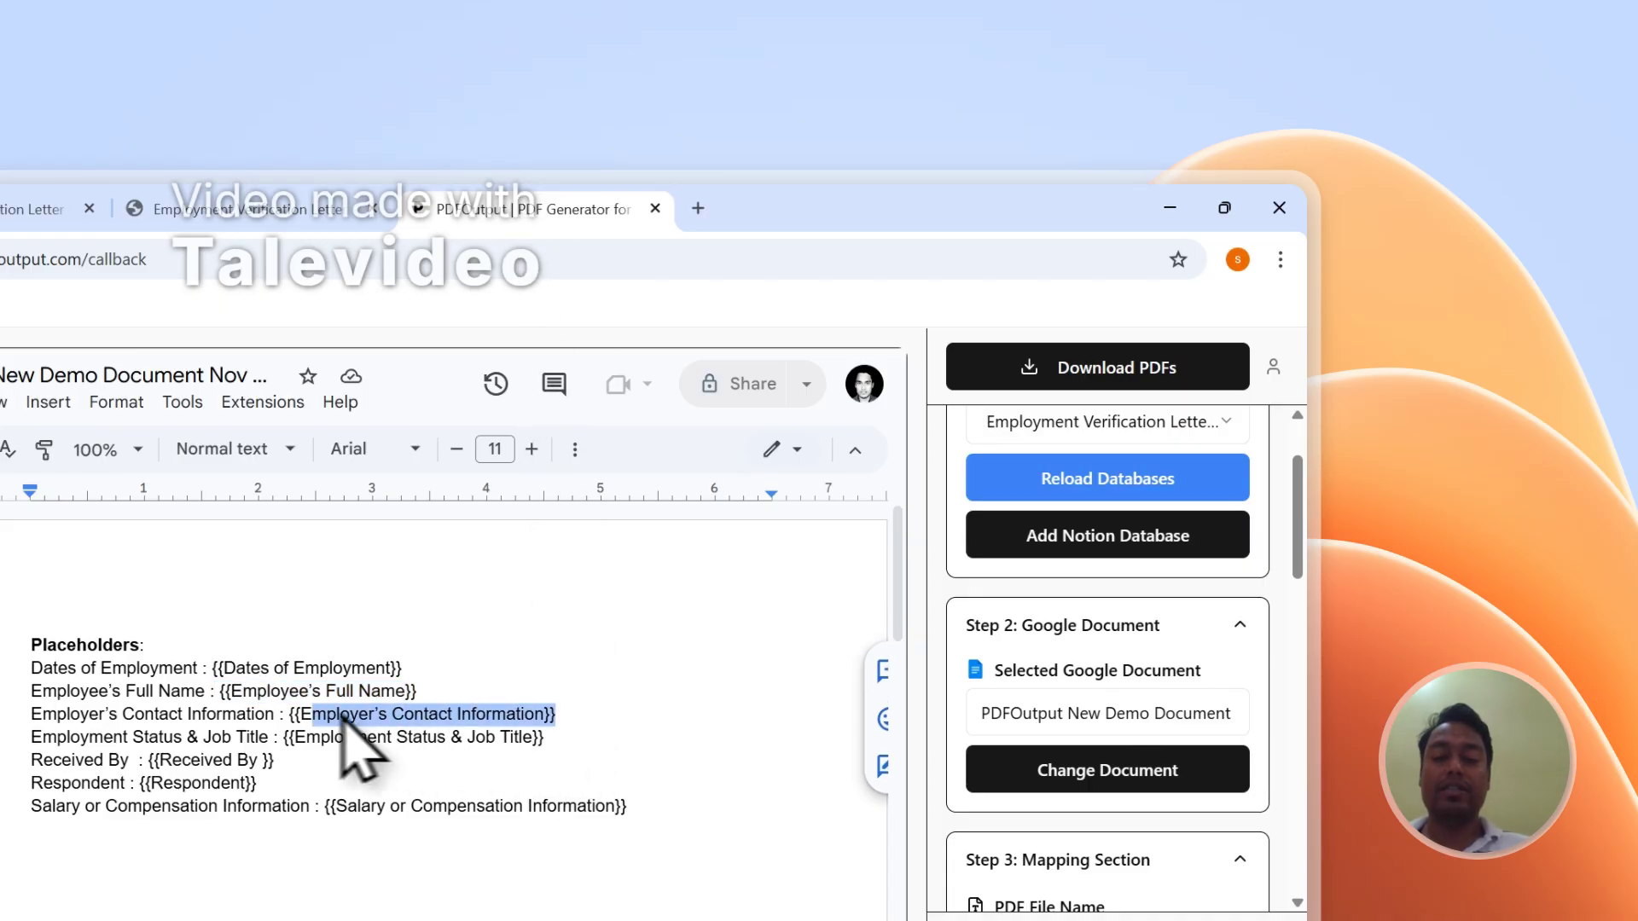
Copy the Respondent placeholder from the mapping section and insert it below the placeholder list in the document
scroll(943, 676, down, 10)
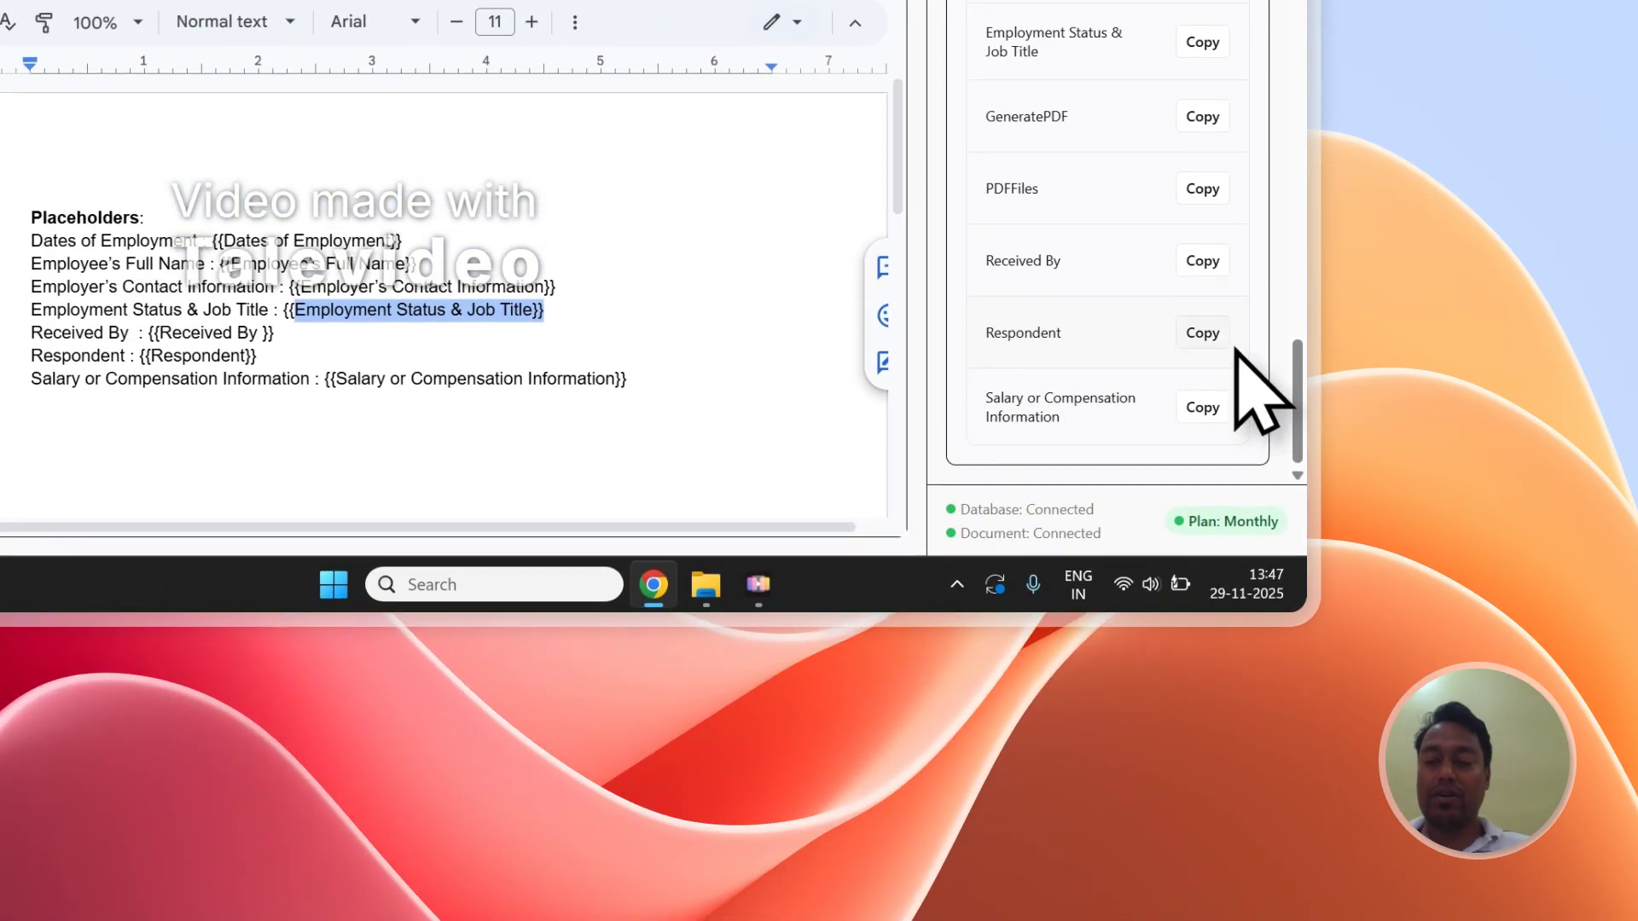
click(1202, 760)
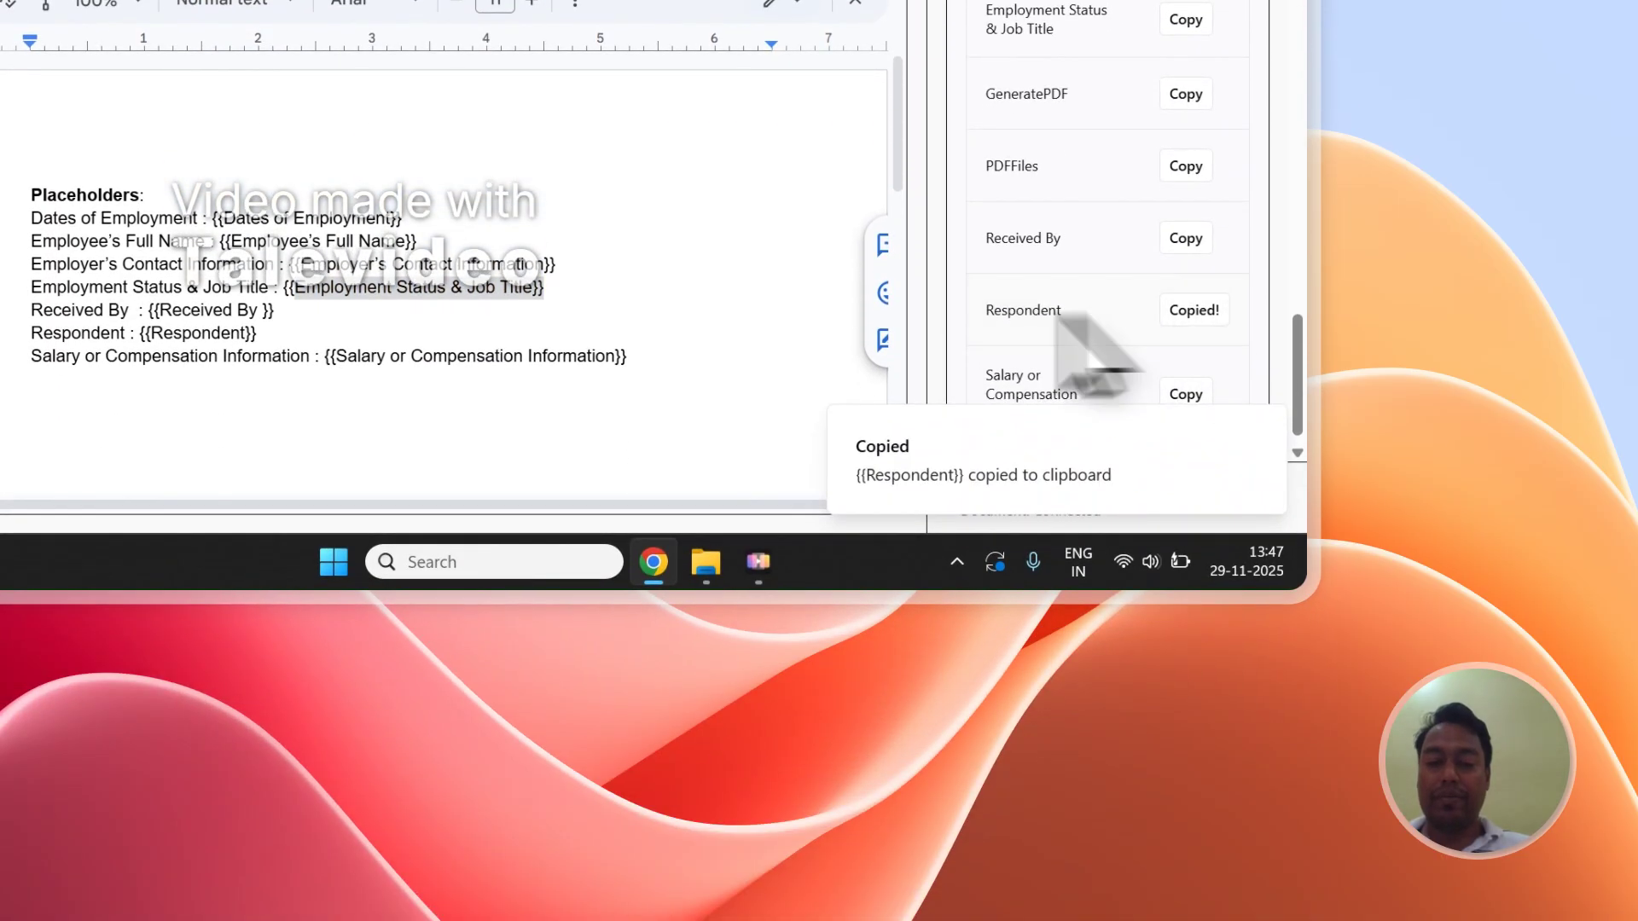
scroll(381, 365, down, 3)
click(202, 379)
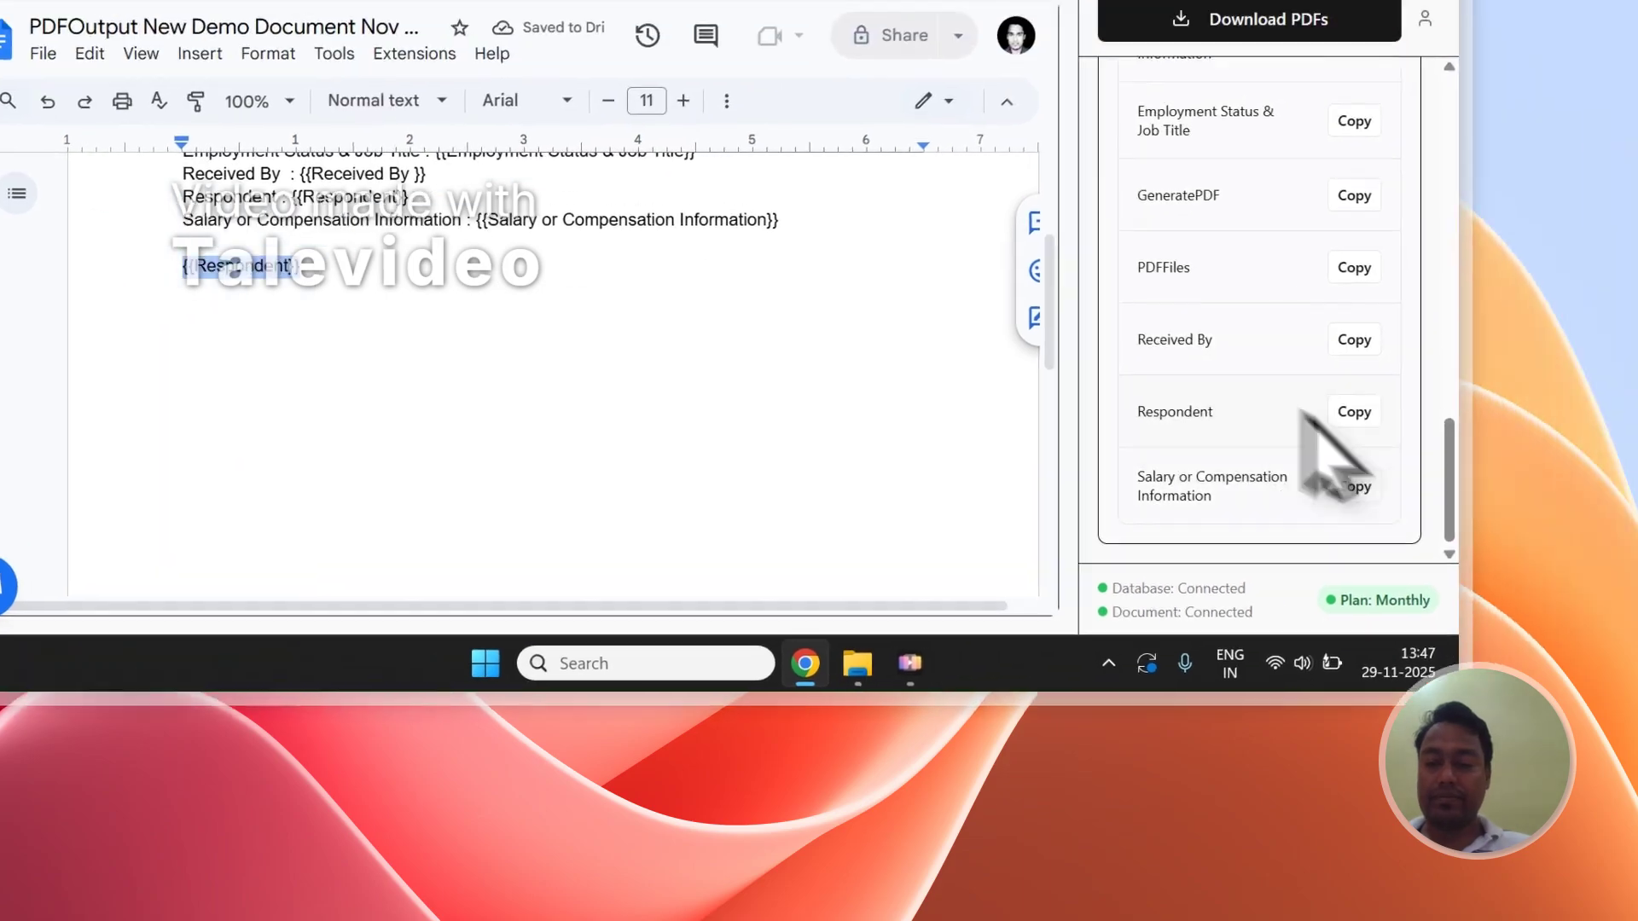
Insert the Salary or Compensation Information placeholder below the added Respondent placeholder, and remove both inserted placeholders
click(1601, 385)
click(769, 183)
key(Return)
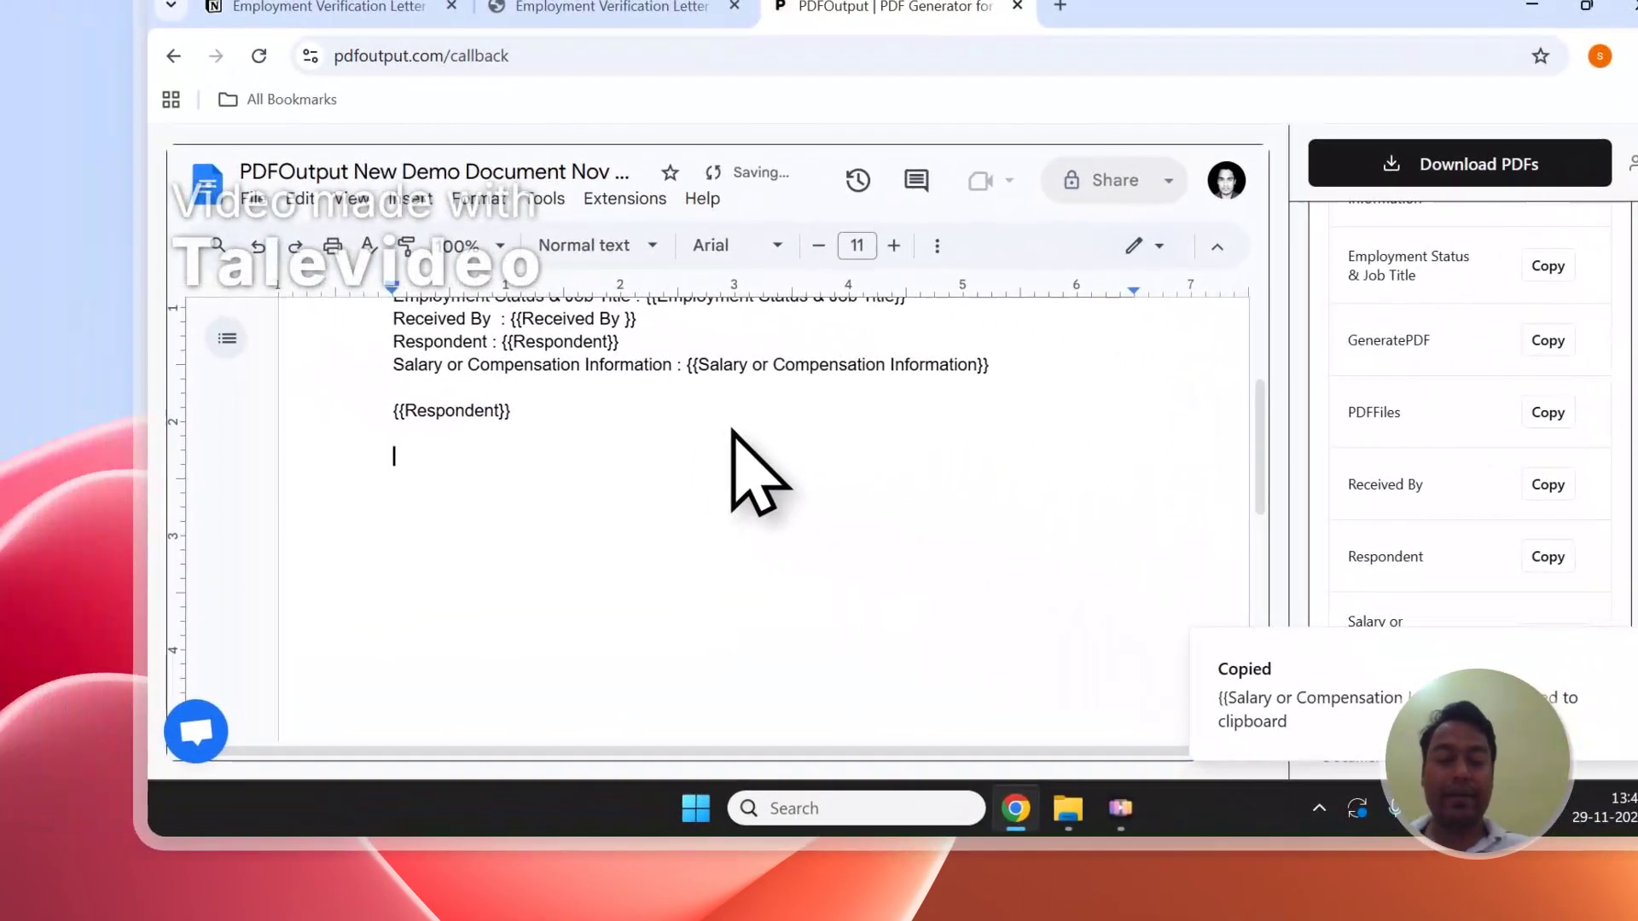
key(ctrl+v)
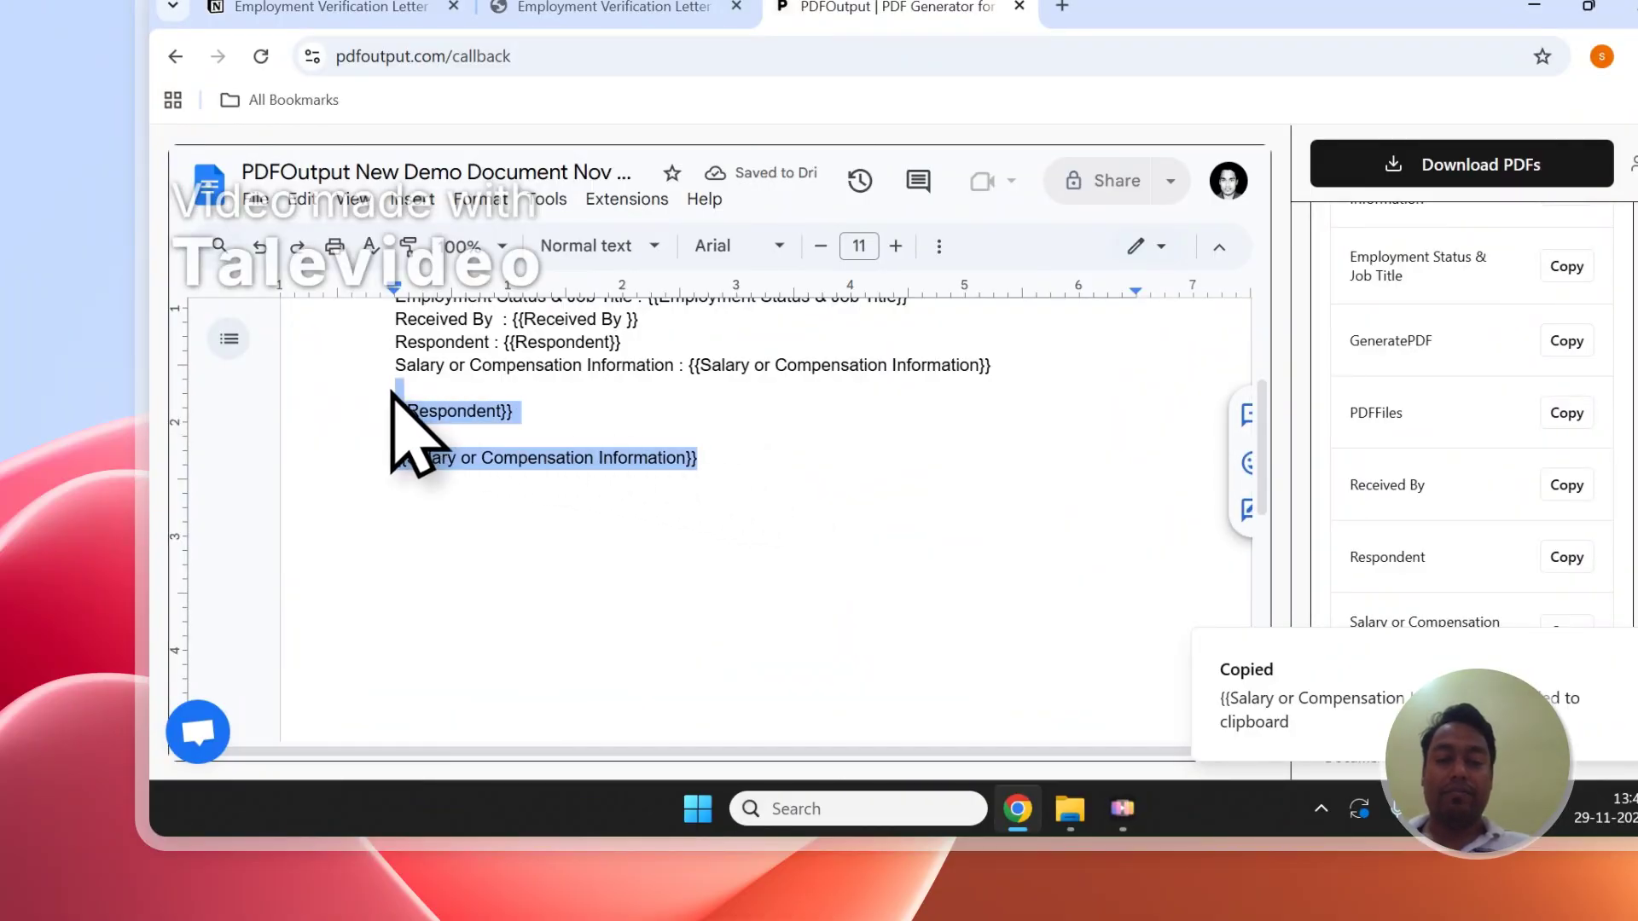
scroll(409, 427, up, 3)
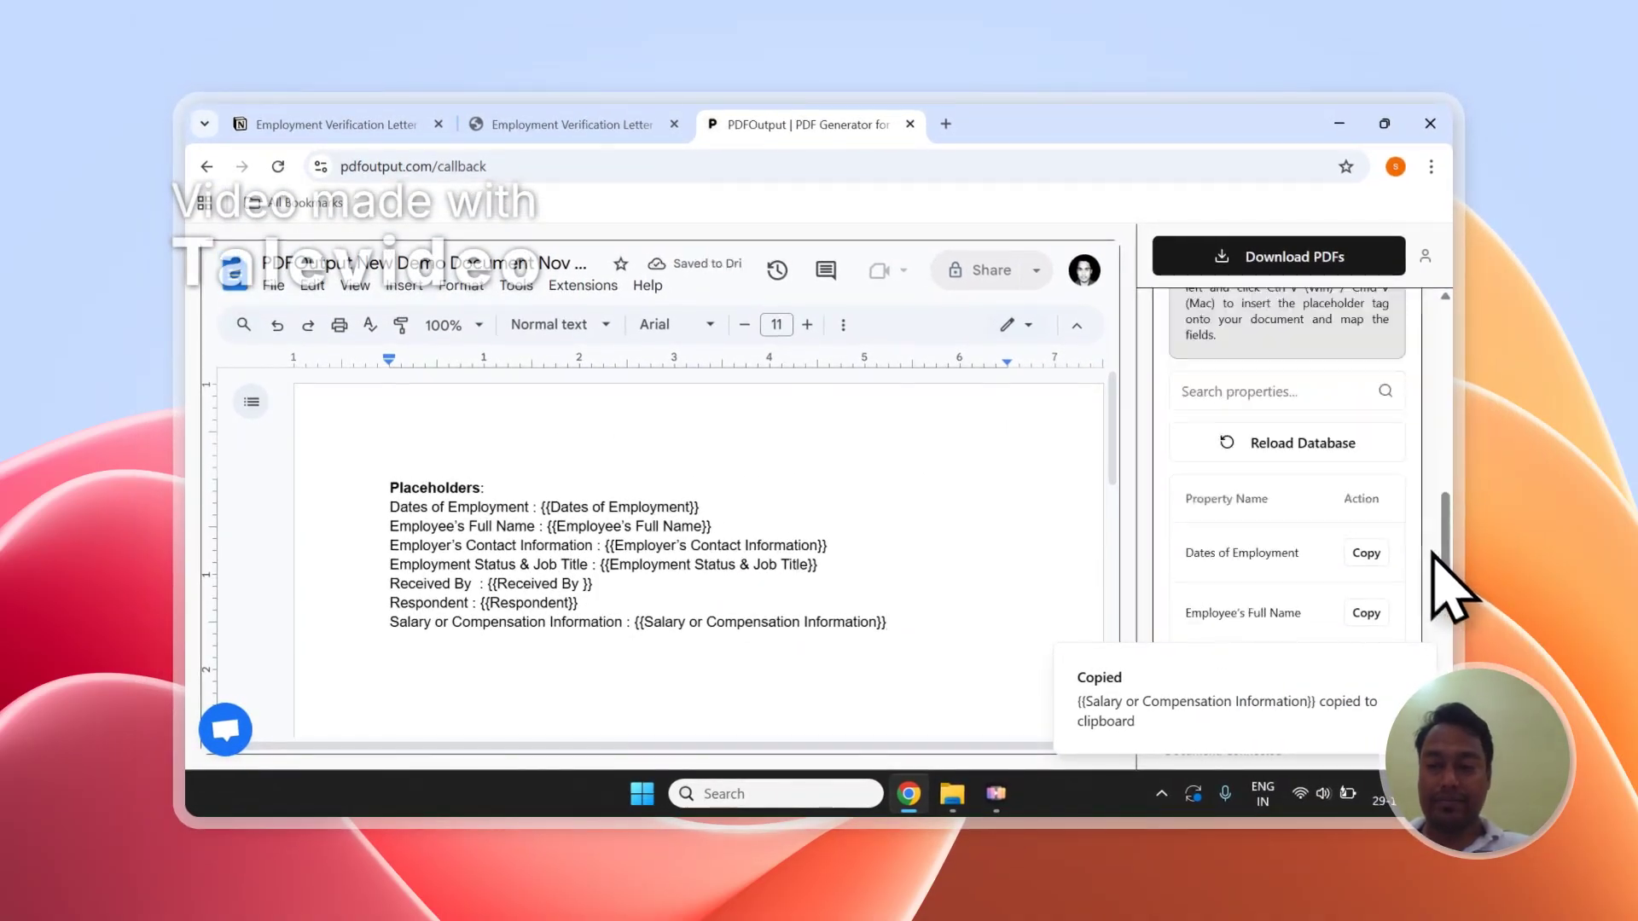
Set the PDF File Name in the mapping section to the Employee's Full Name property
scroll(1382, 563, up, 5)
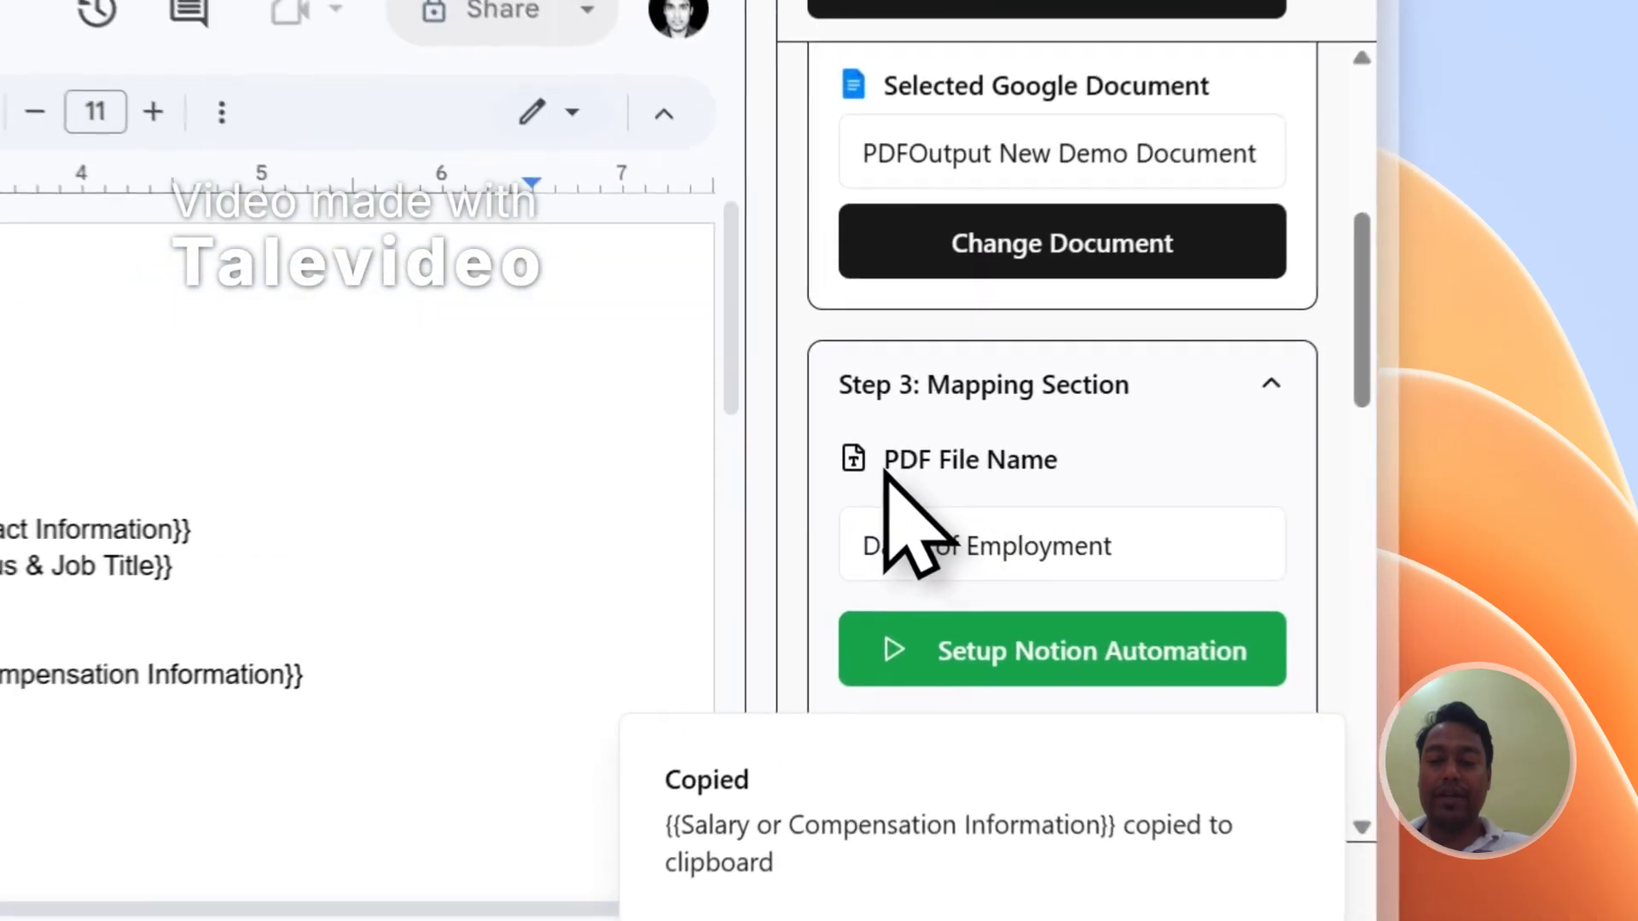
drag(1193, 509, 1278, 509)
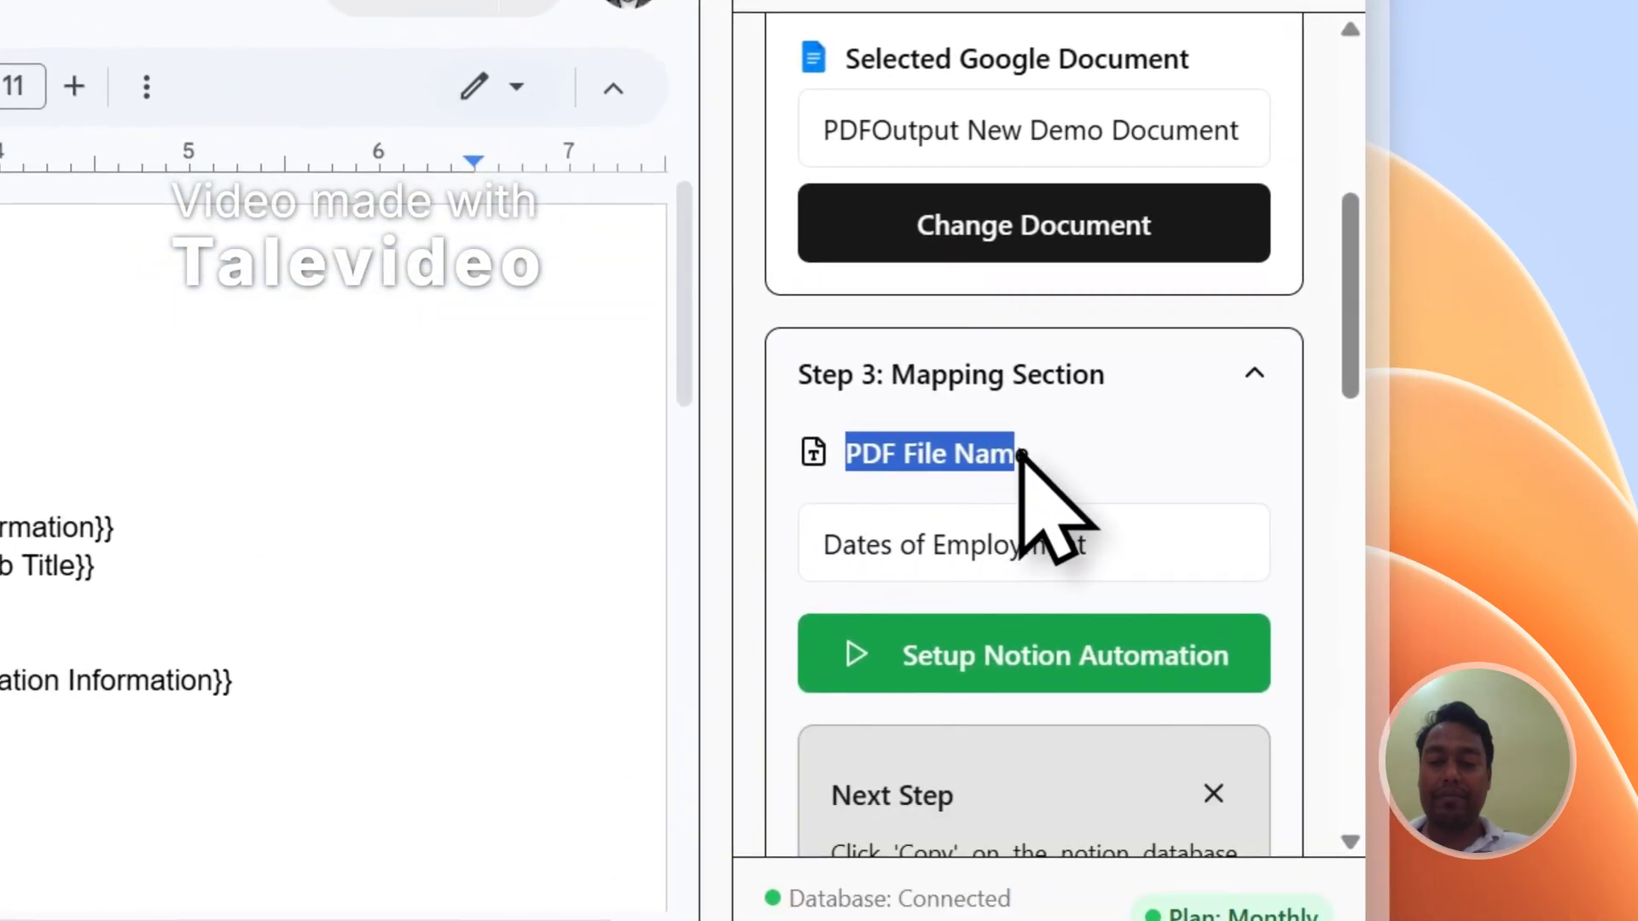
click(589, 135)
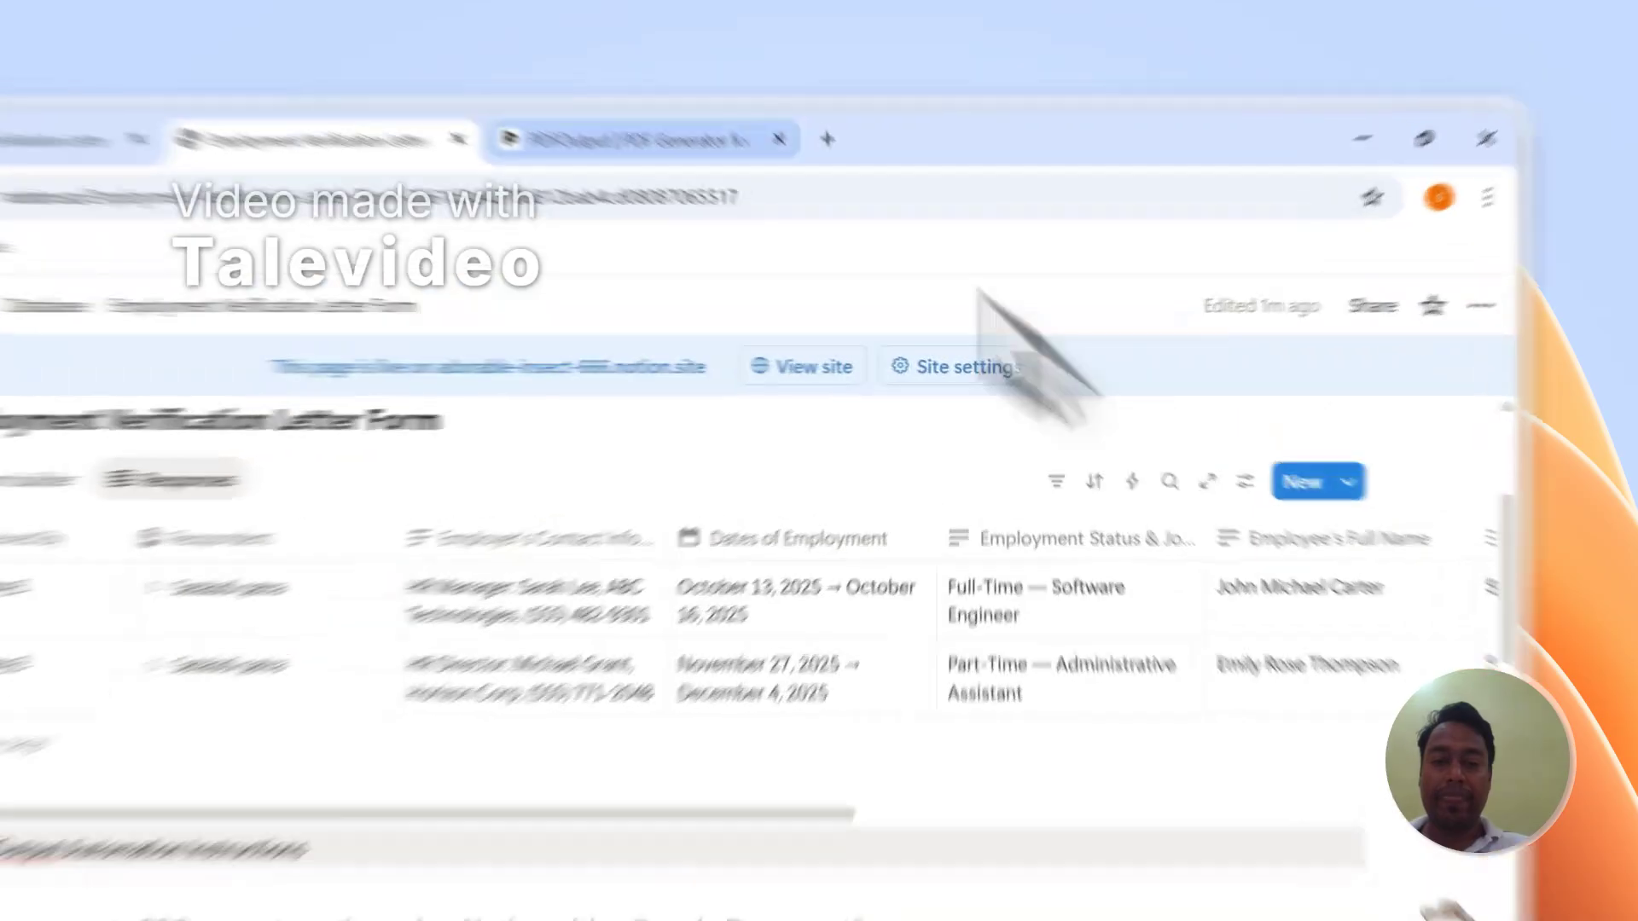
click(802, 124)
click(985, 652)
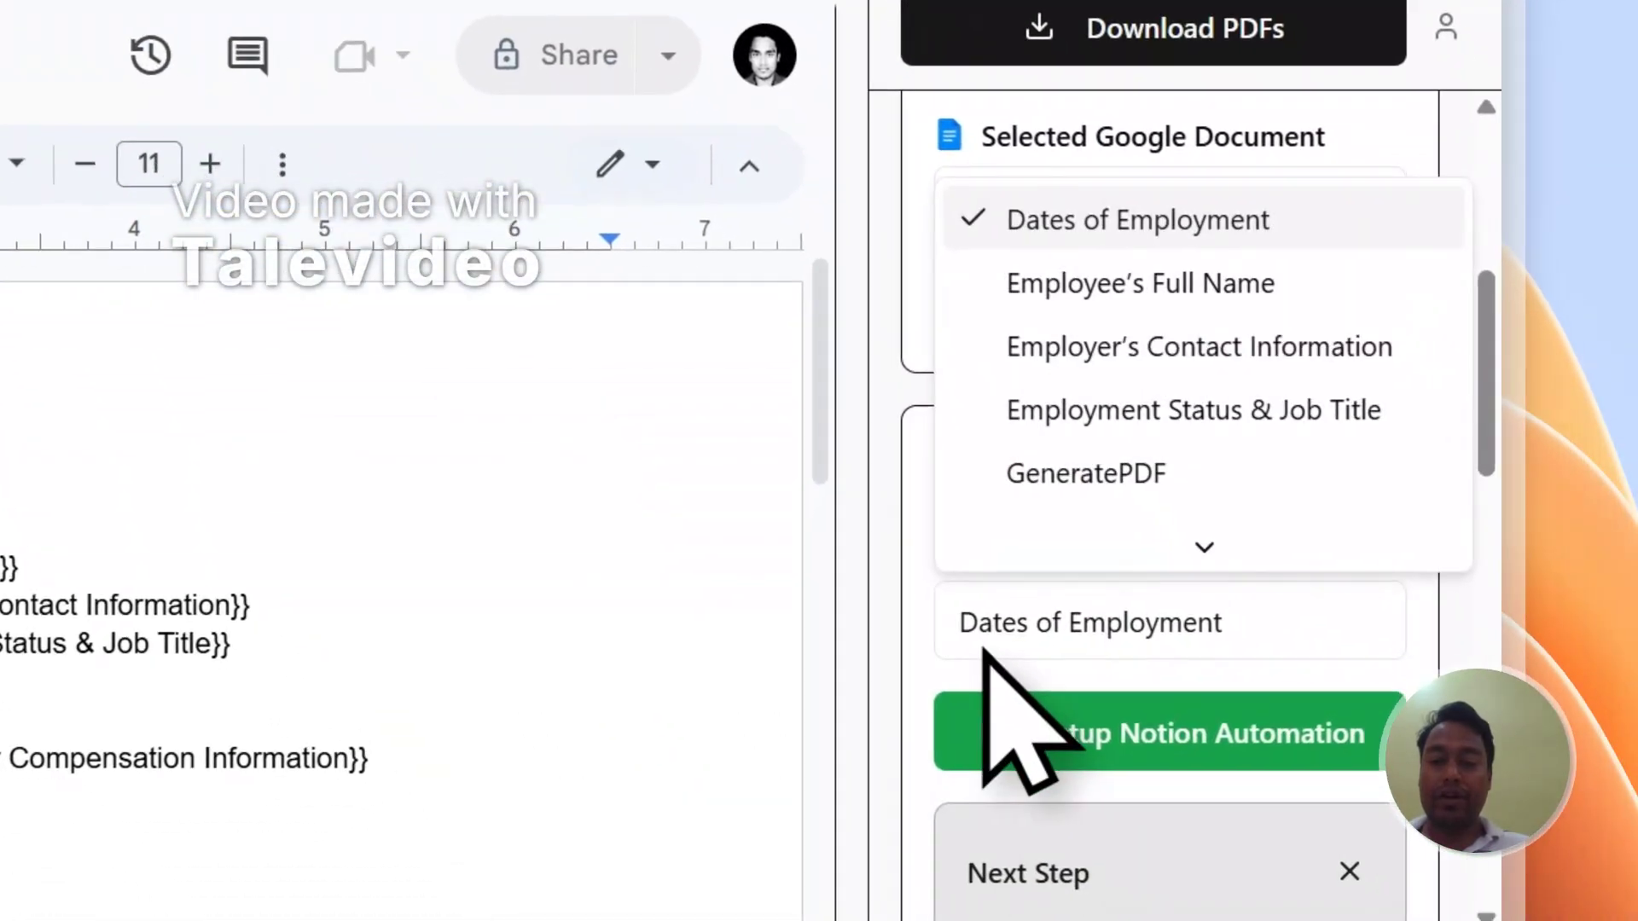
scroll(1049, 572, down, 1)
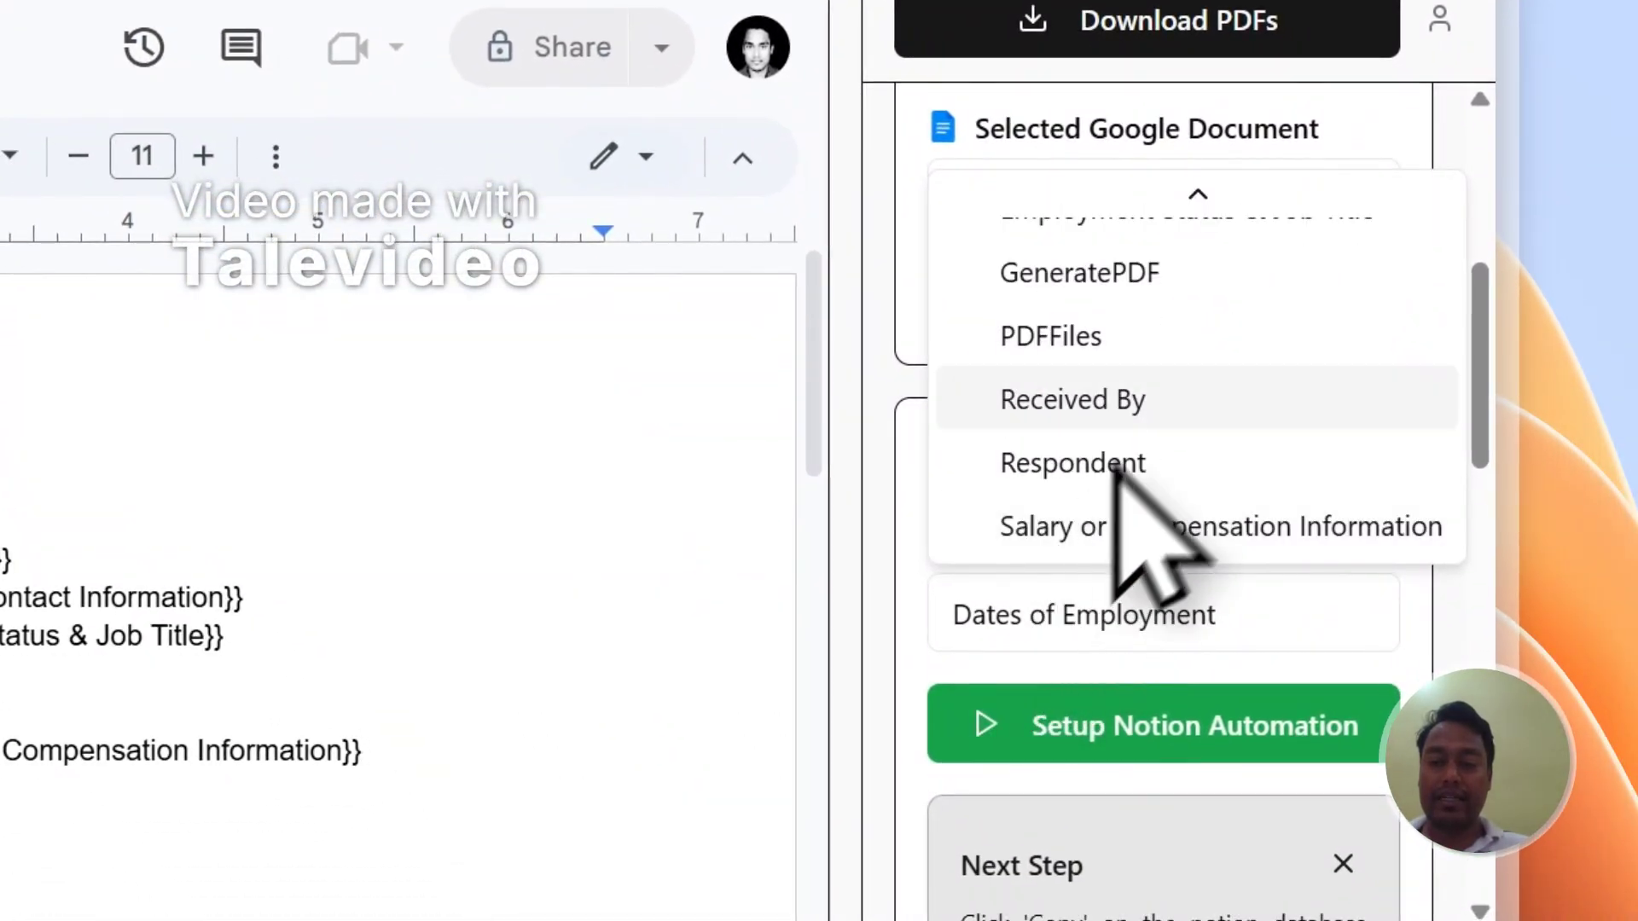
click(1161, 285)
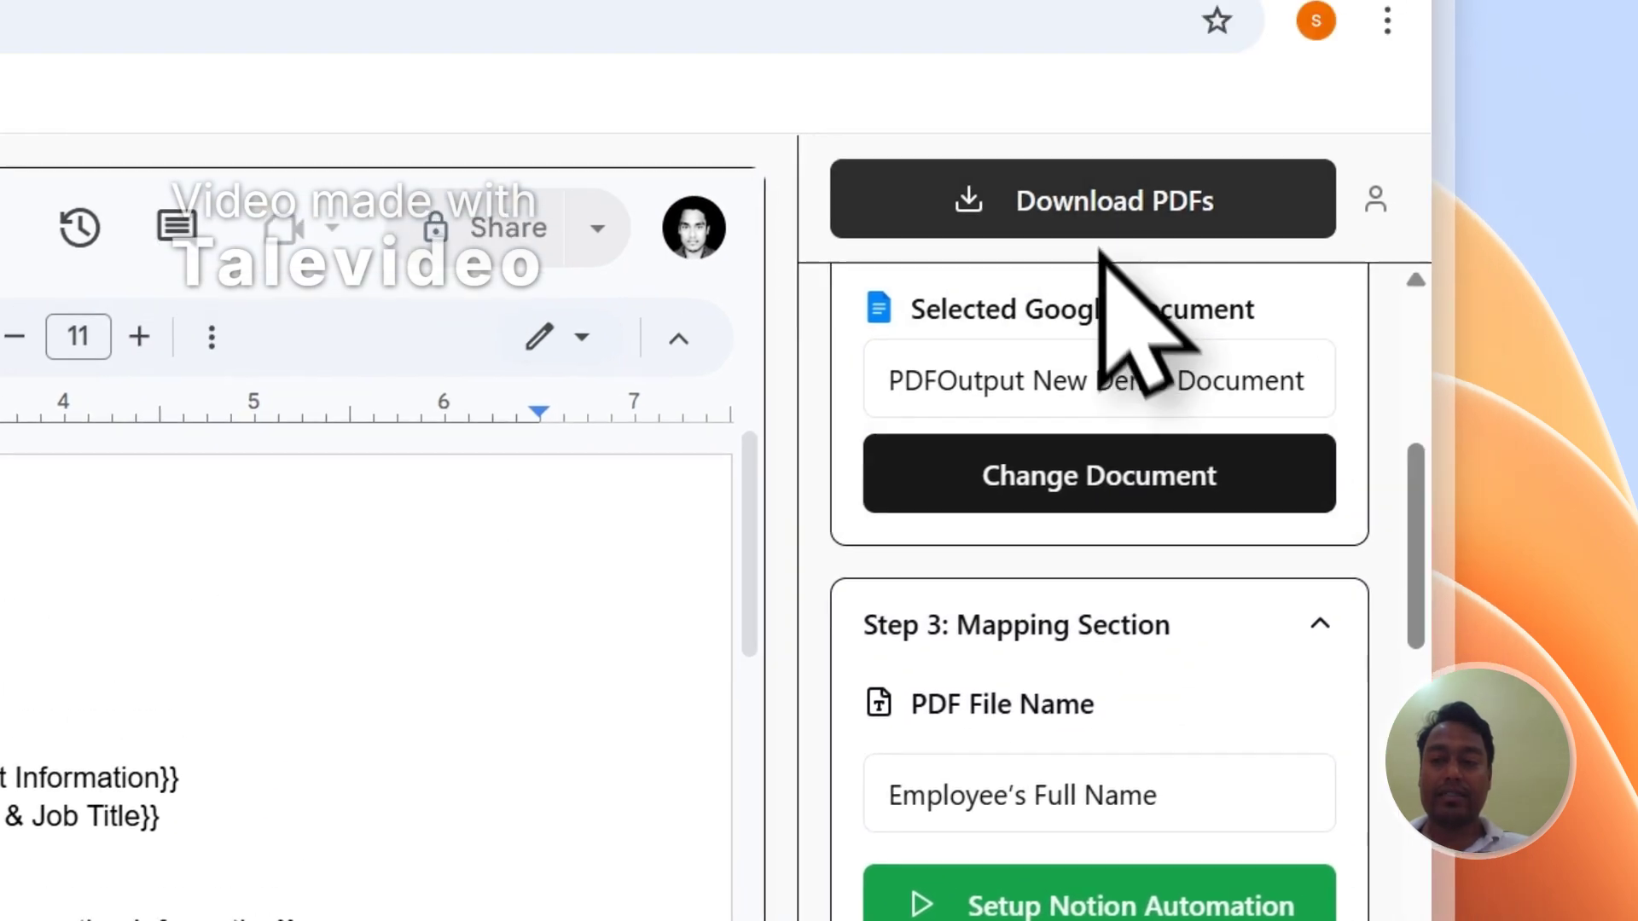
Generate the PDFs for the database entries and return to the responses database in Notion
click(1160, 25)
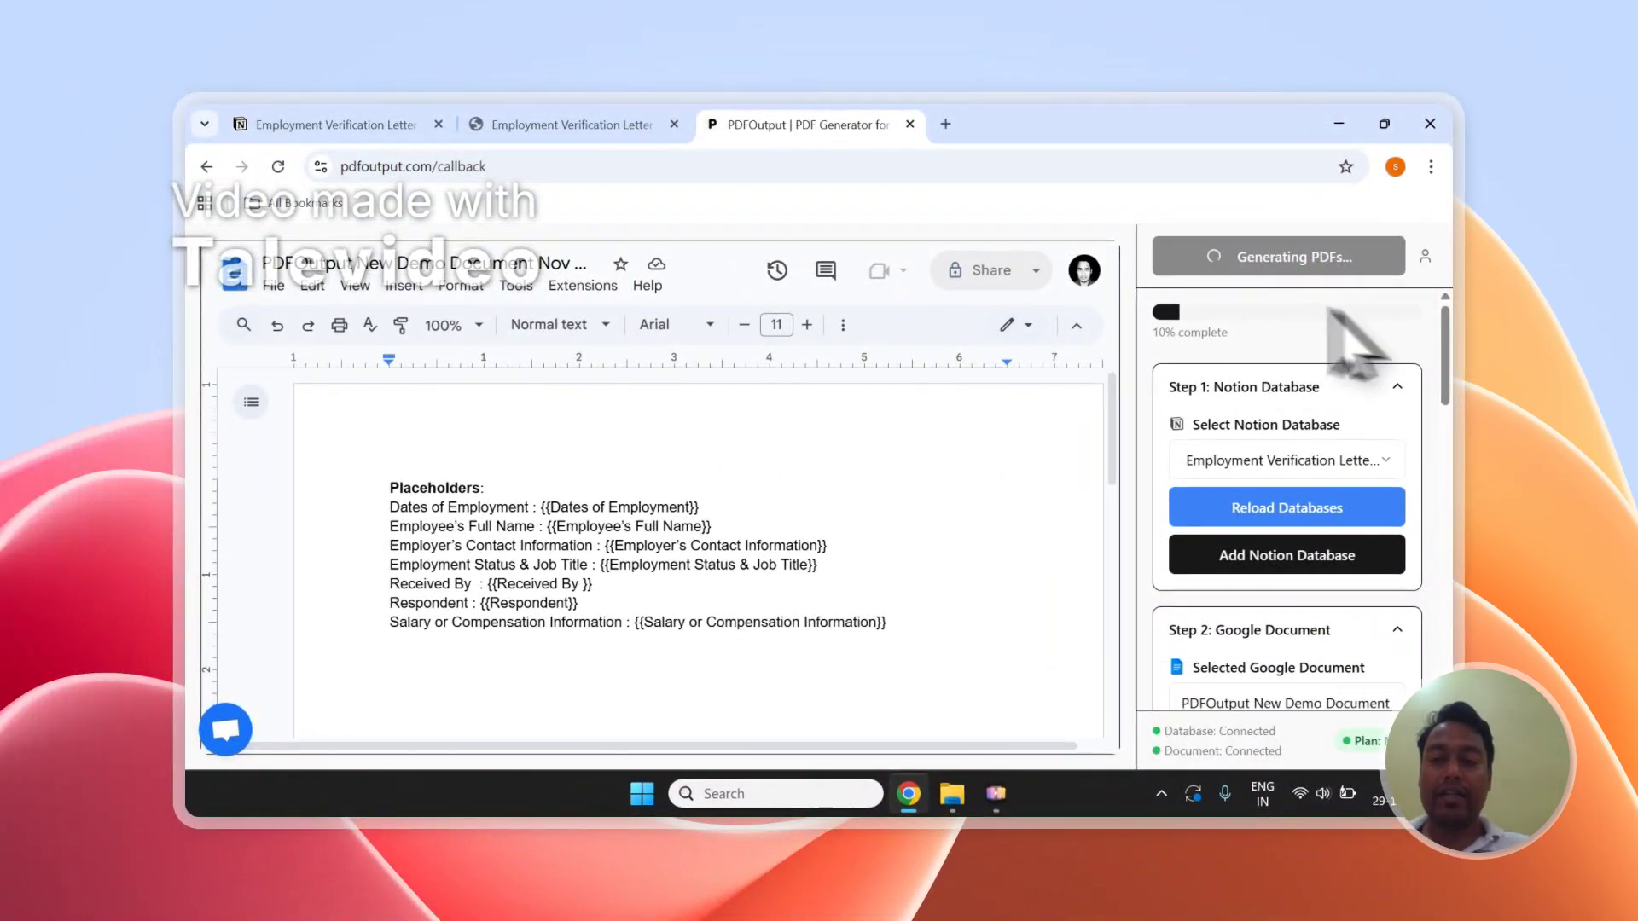
click(554, 125)
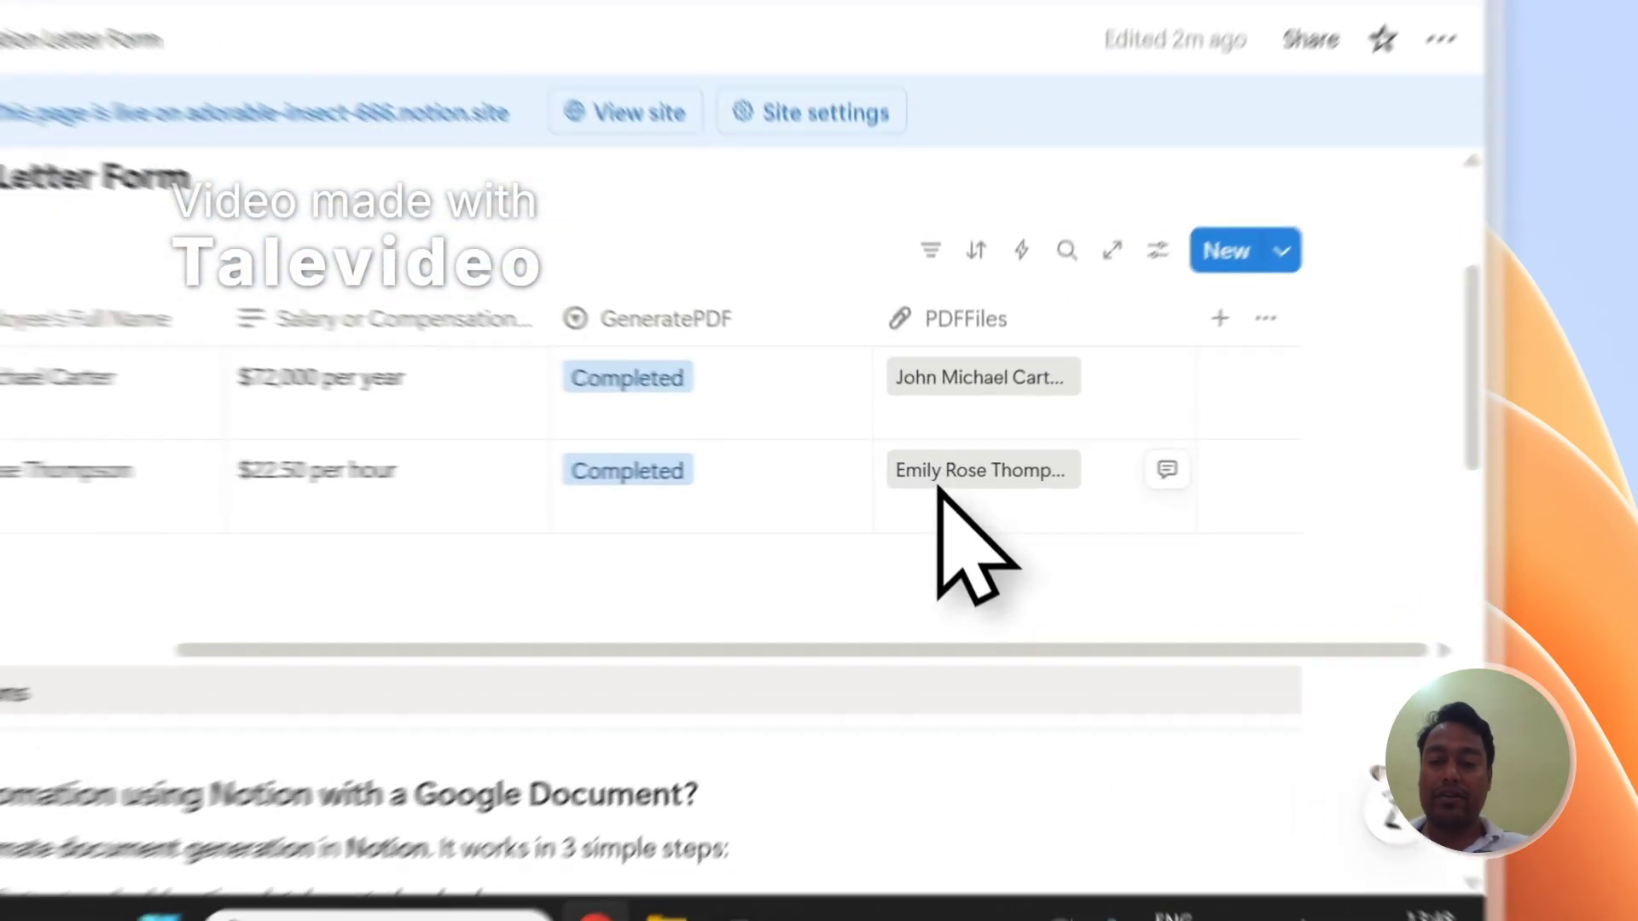
Open the PDFs generated for Entry-2 and Entry-1 from the PDFFiles property and check their filled-in placeholder values
click(1119, 515)
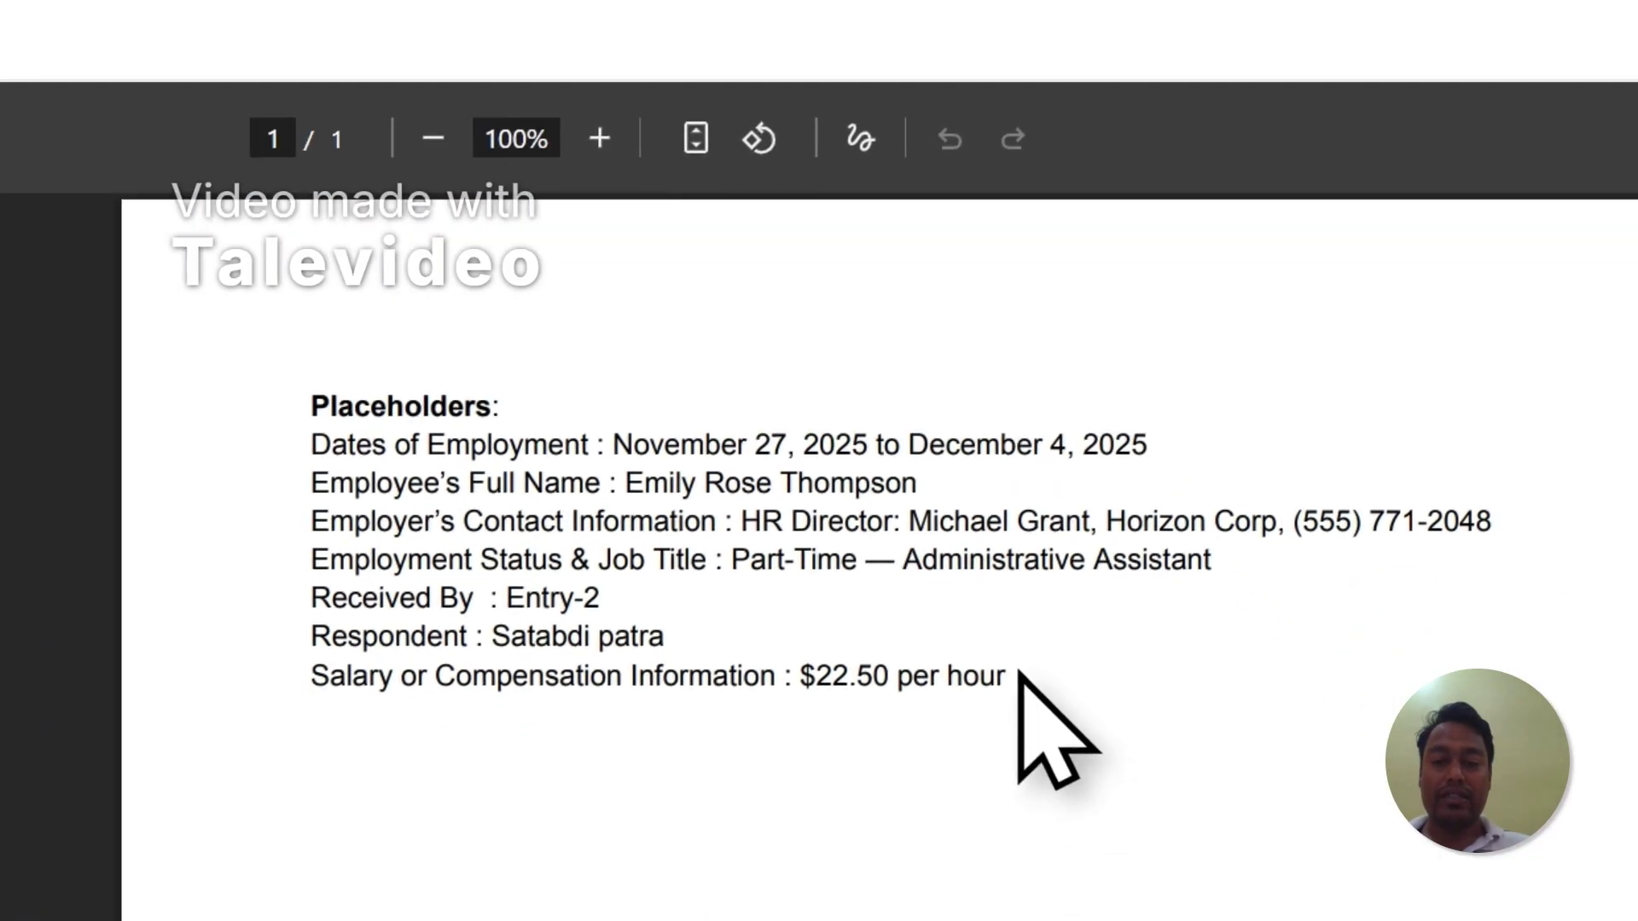
drag(1152, 831, 447, 593)
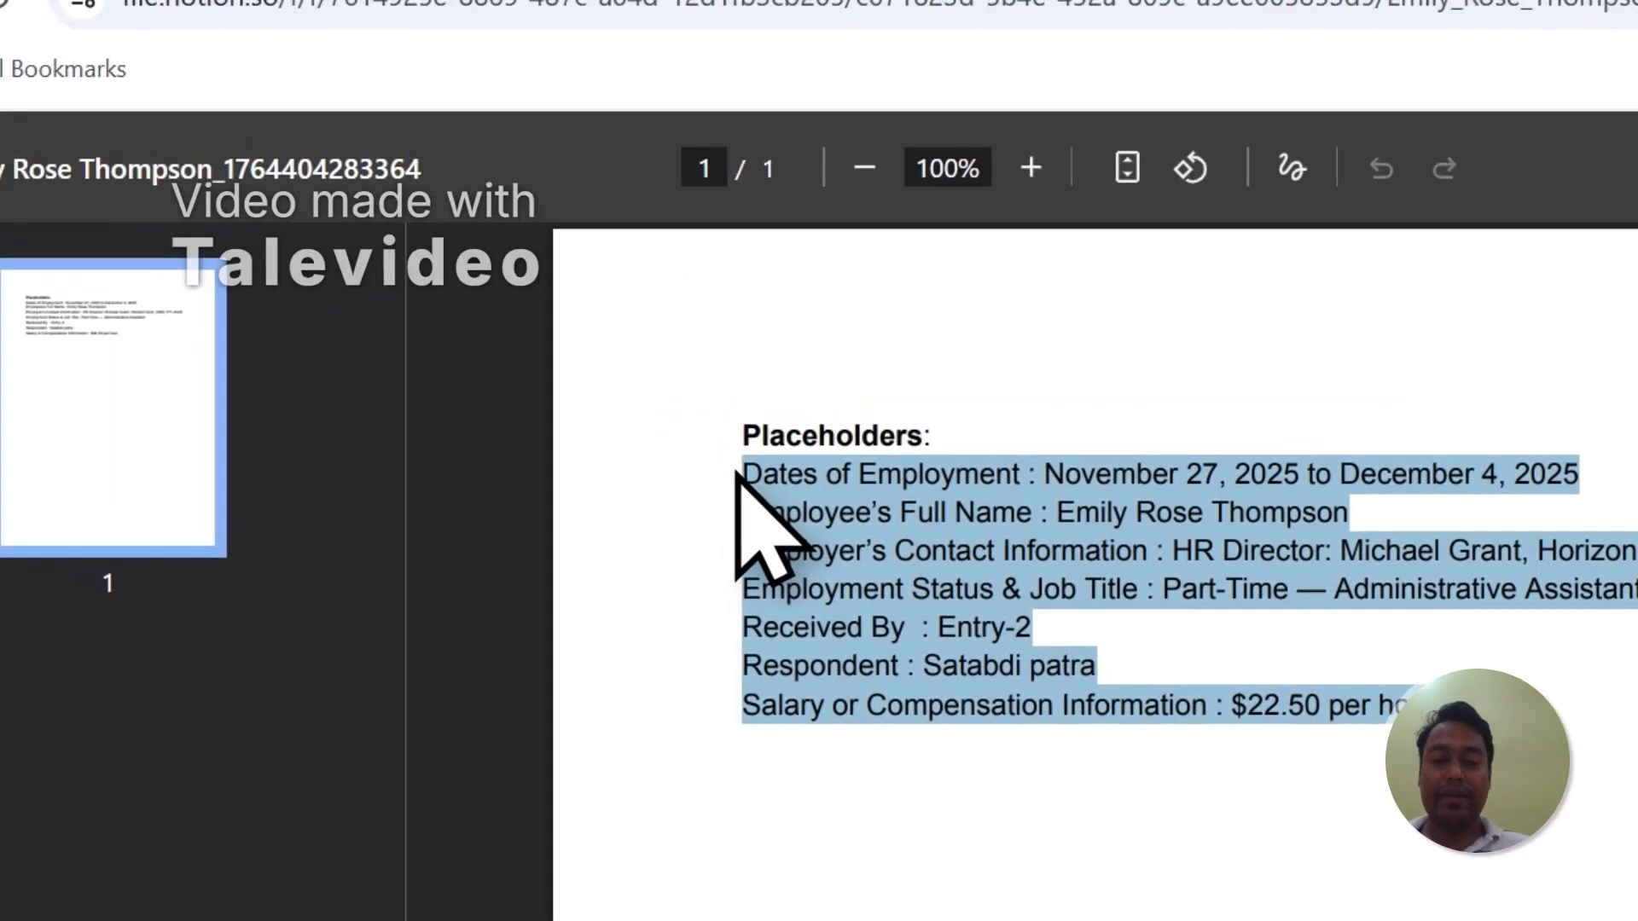
click(1111, 517)
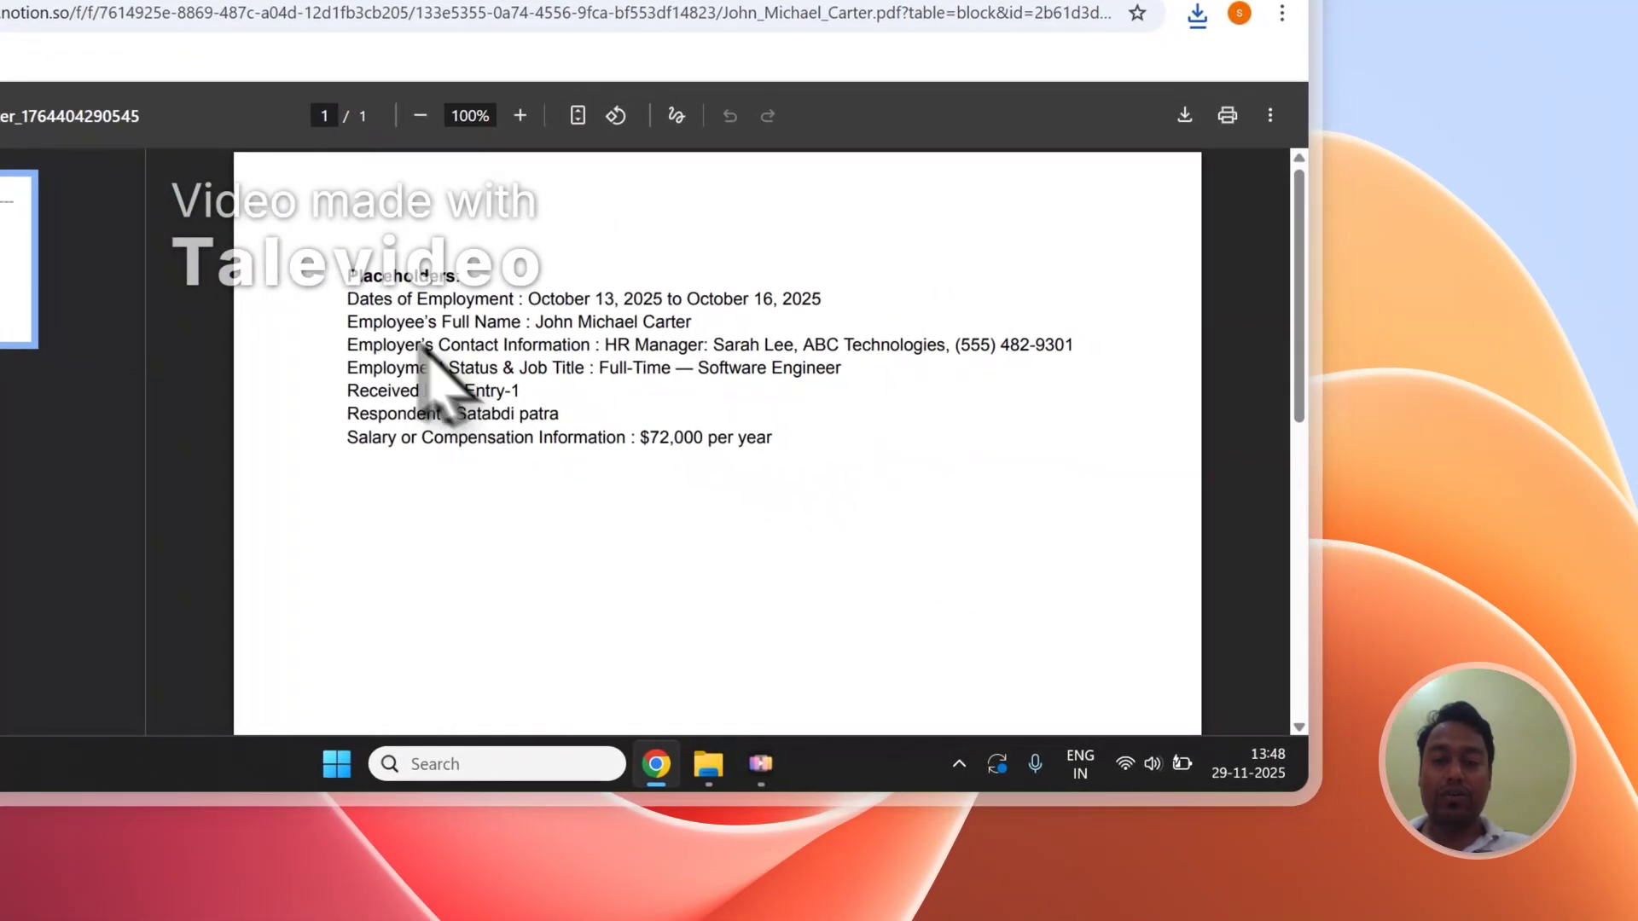
drag(623, 396, 792, 453)
click(810, 441)
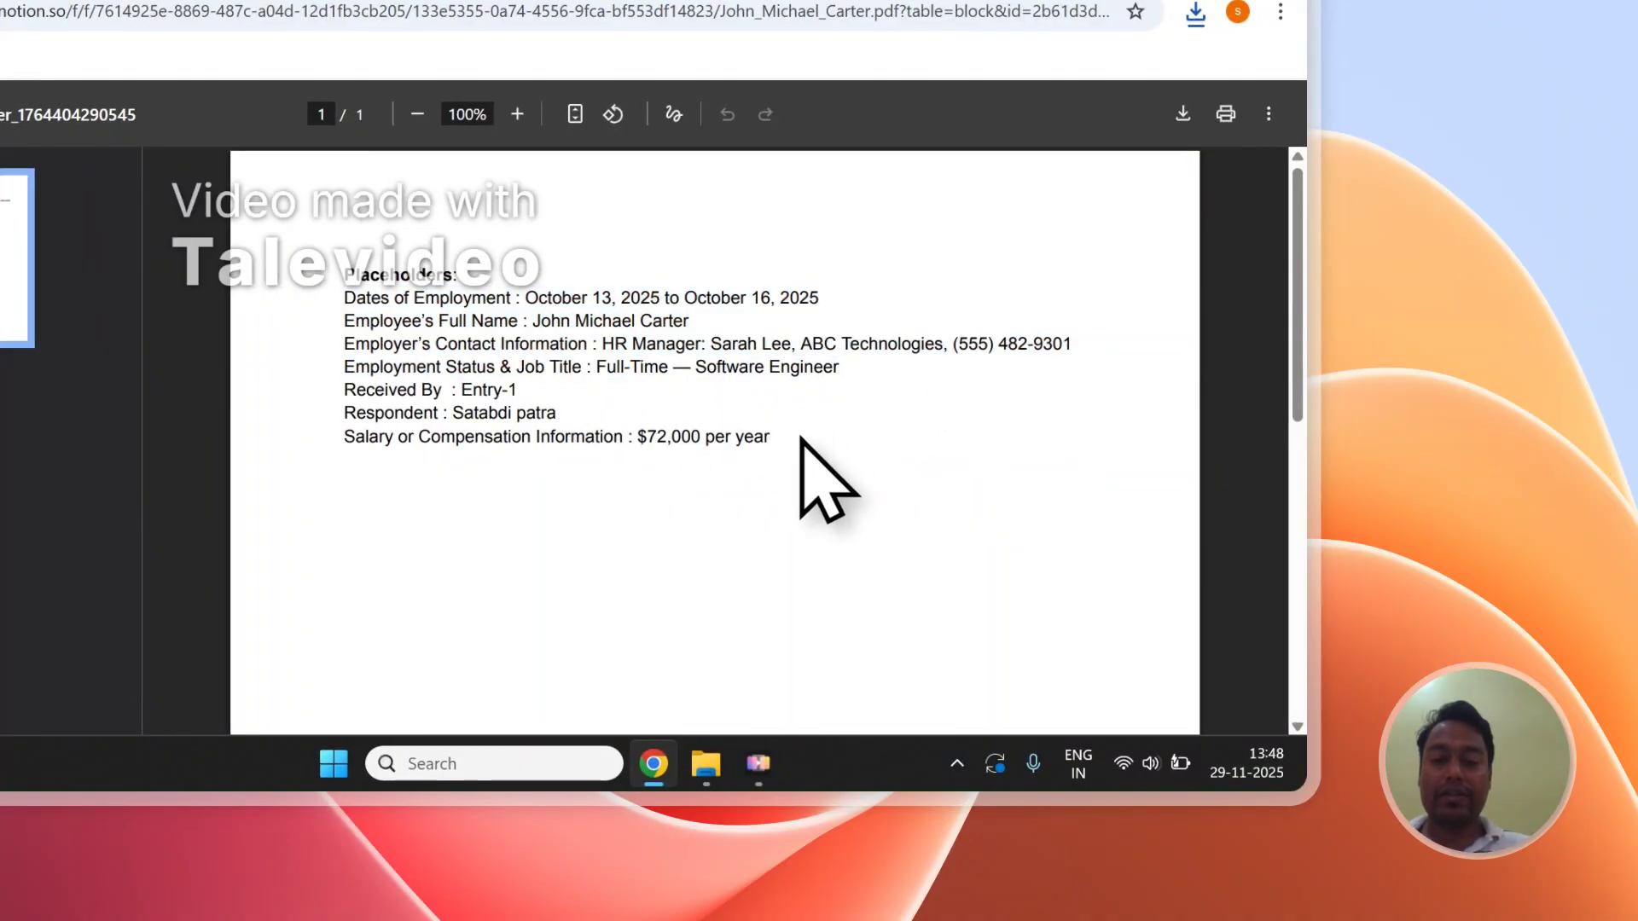
Switch between the Entry-2 and Entry-1 PDFs to compare the employment details filled into each
click(821, 99)
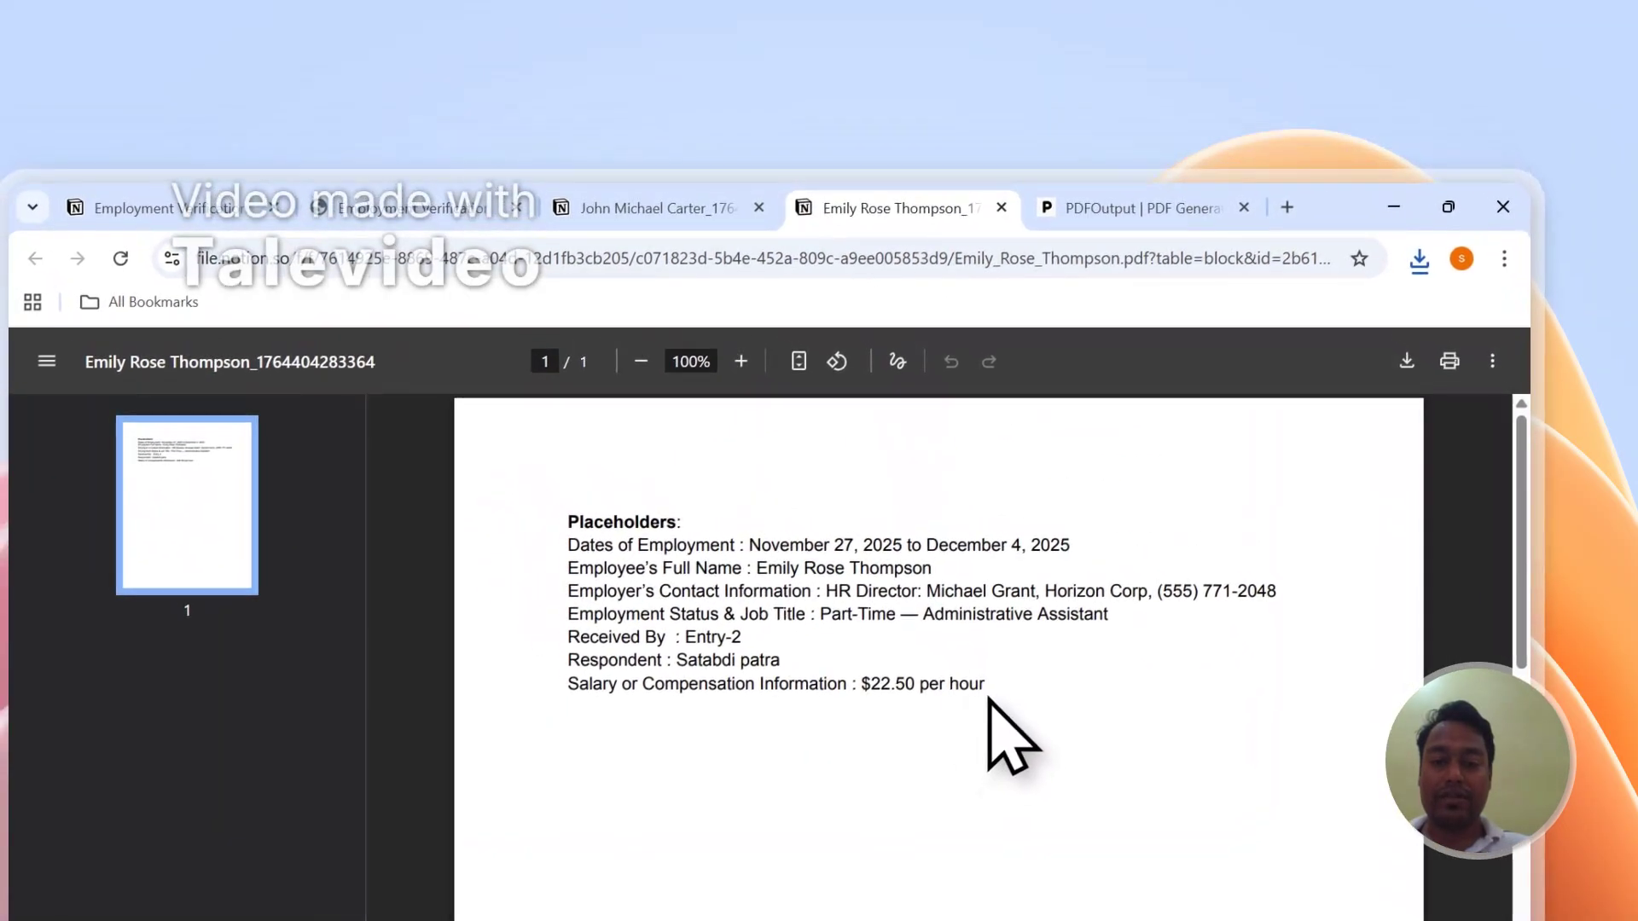
drag(989, 693, 566, 544)
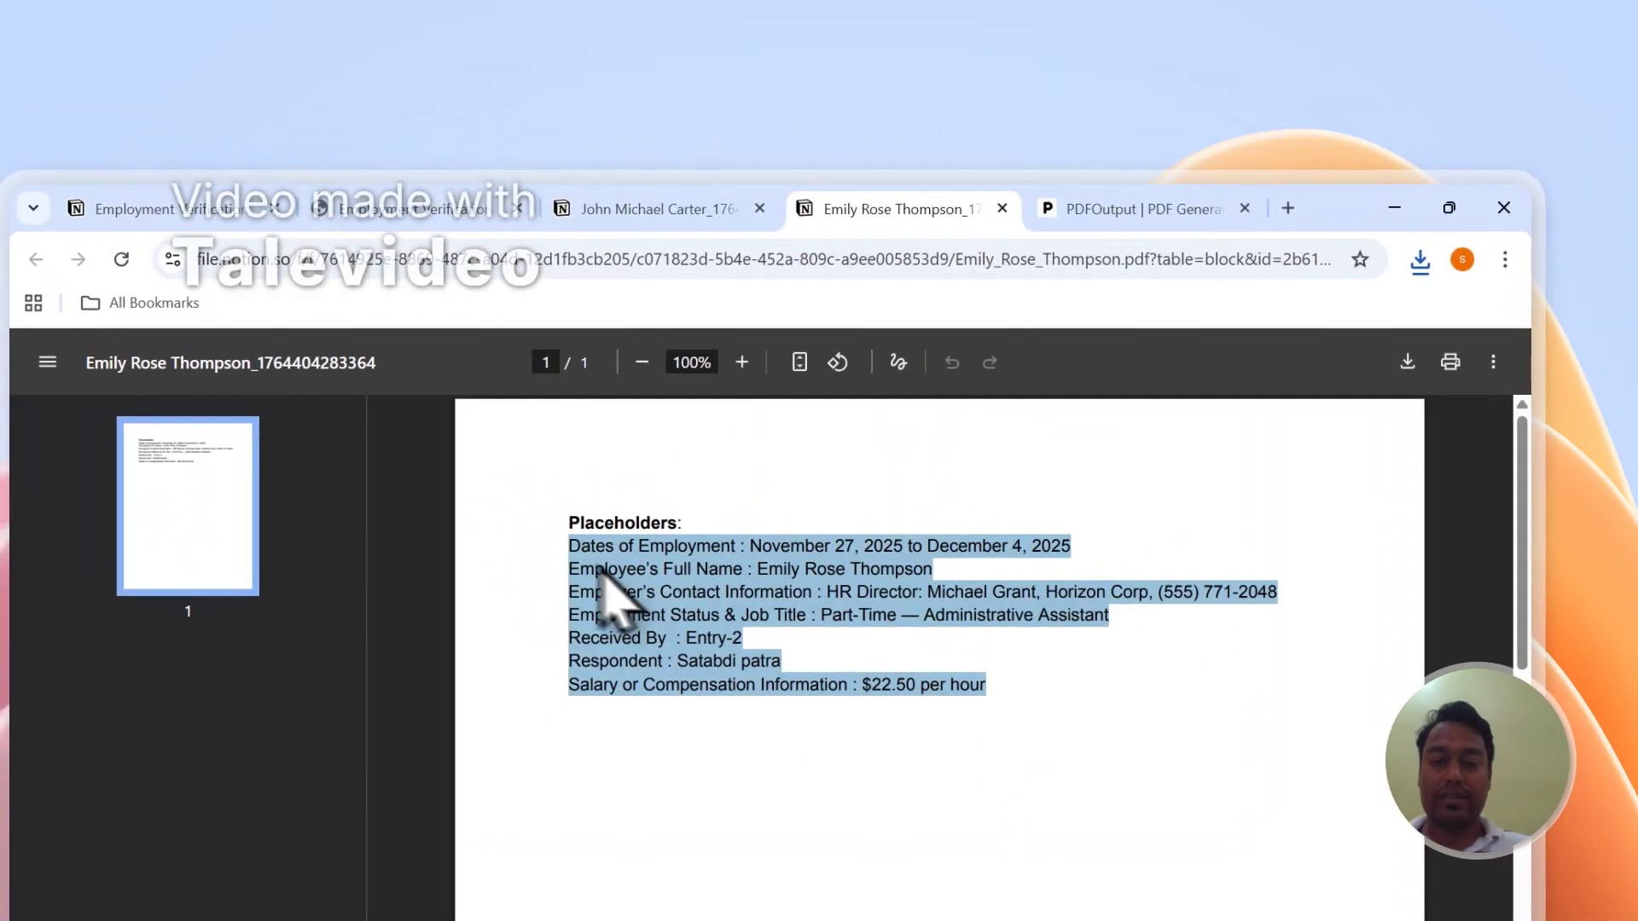
click(631, 209)
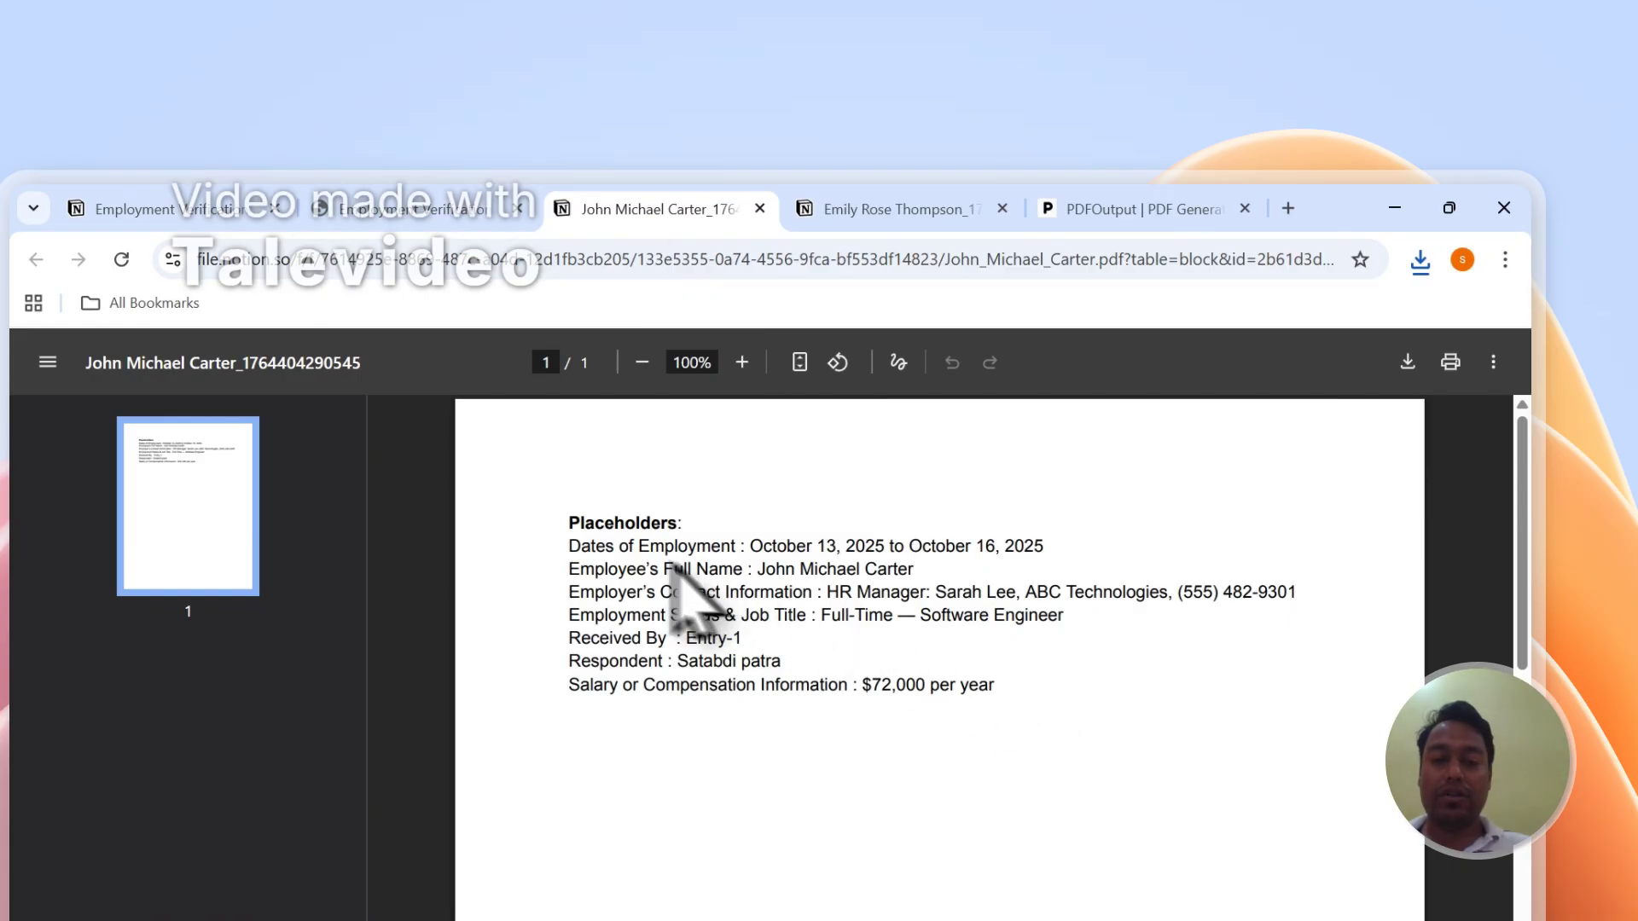
Review the filled-in placeholder values in the Entry-1 PDF and check the same fields in the Entry-2 PDF
drag(585, 549, 761, 621)
click(1021, 693)
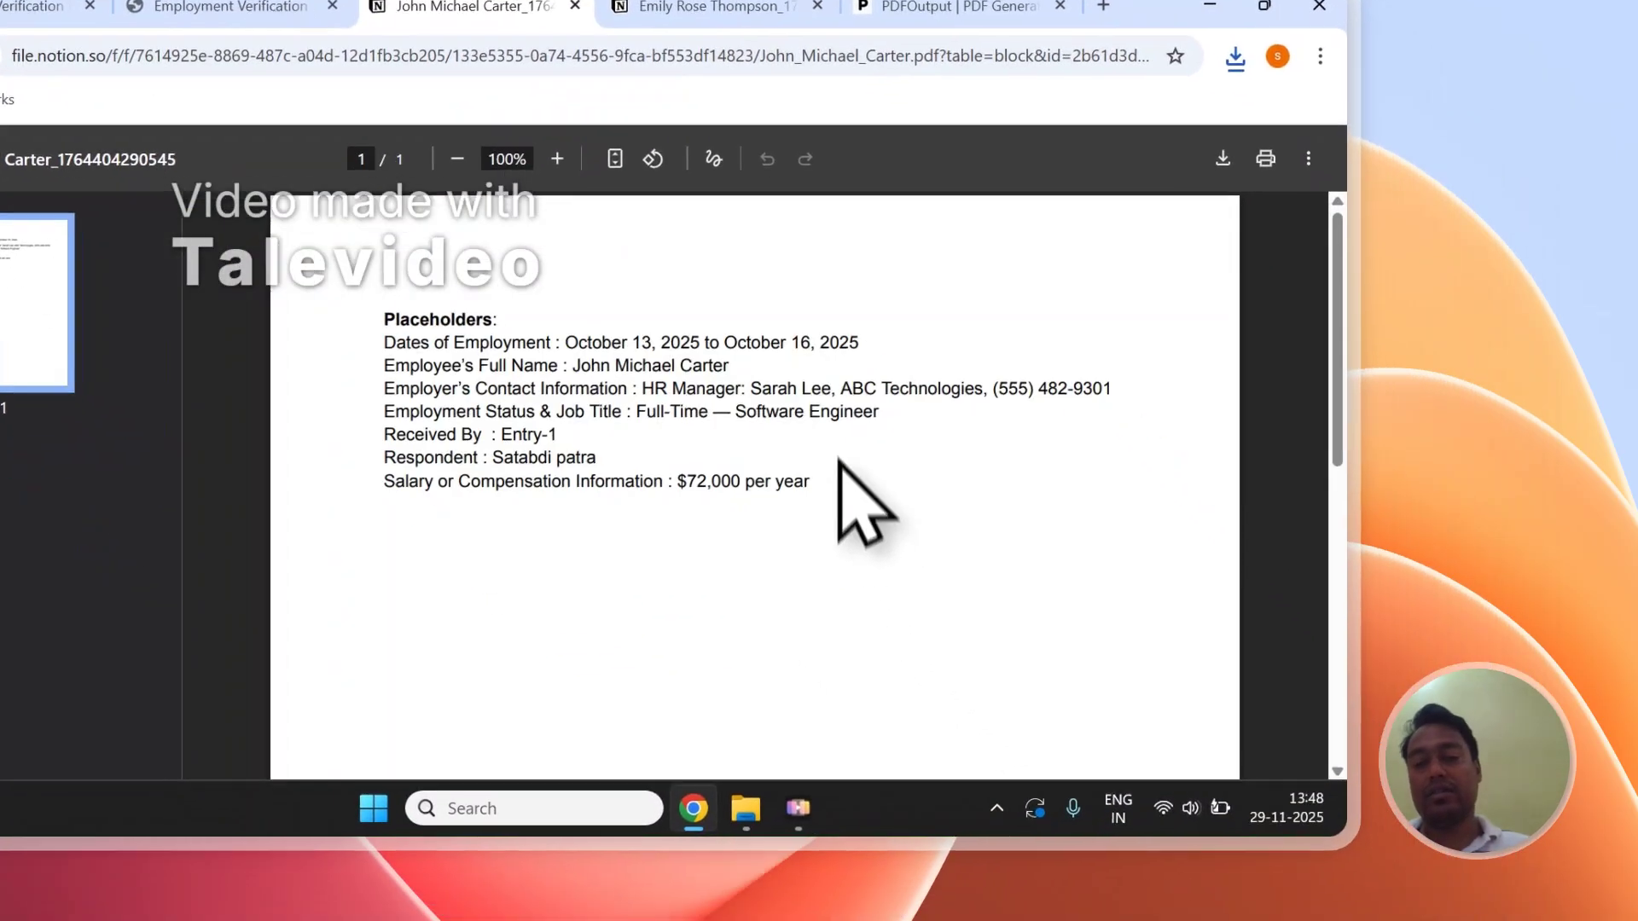
click(929, 211)
click(860, 585)
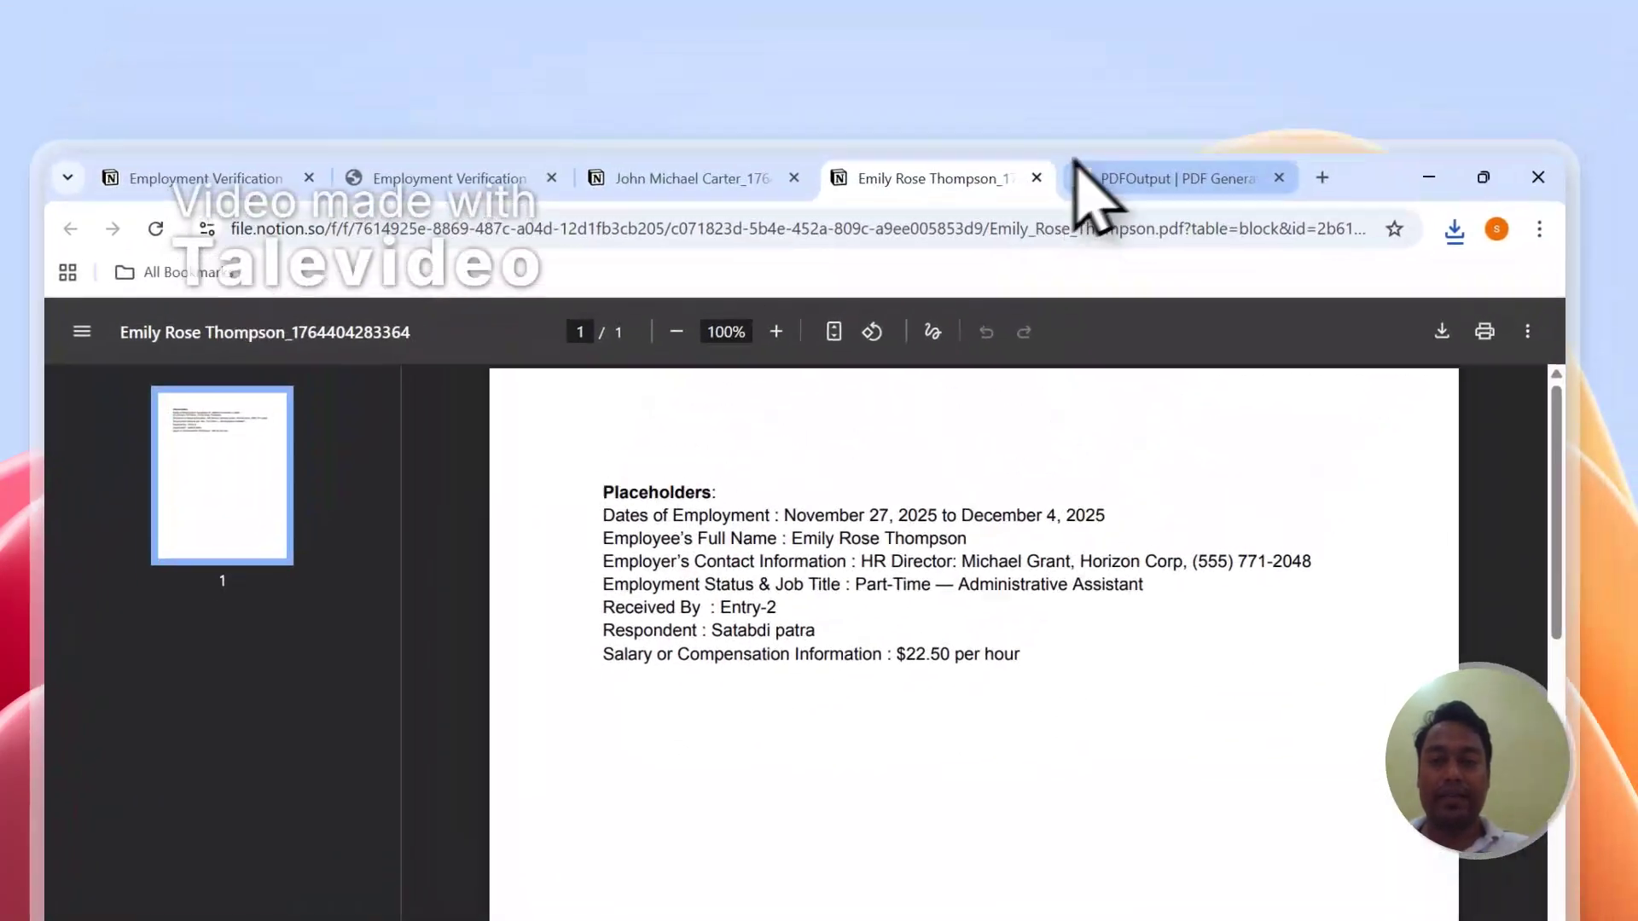
Set up the Notion automation in PDFOutput's mapping section so that PDFs are generated automatically
click(840, 209)
scroll(1369, 652, down, 5)
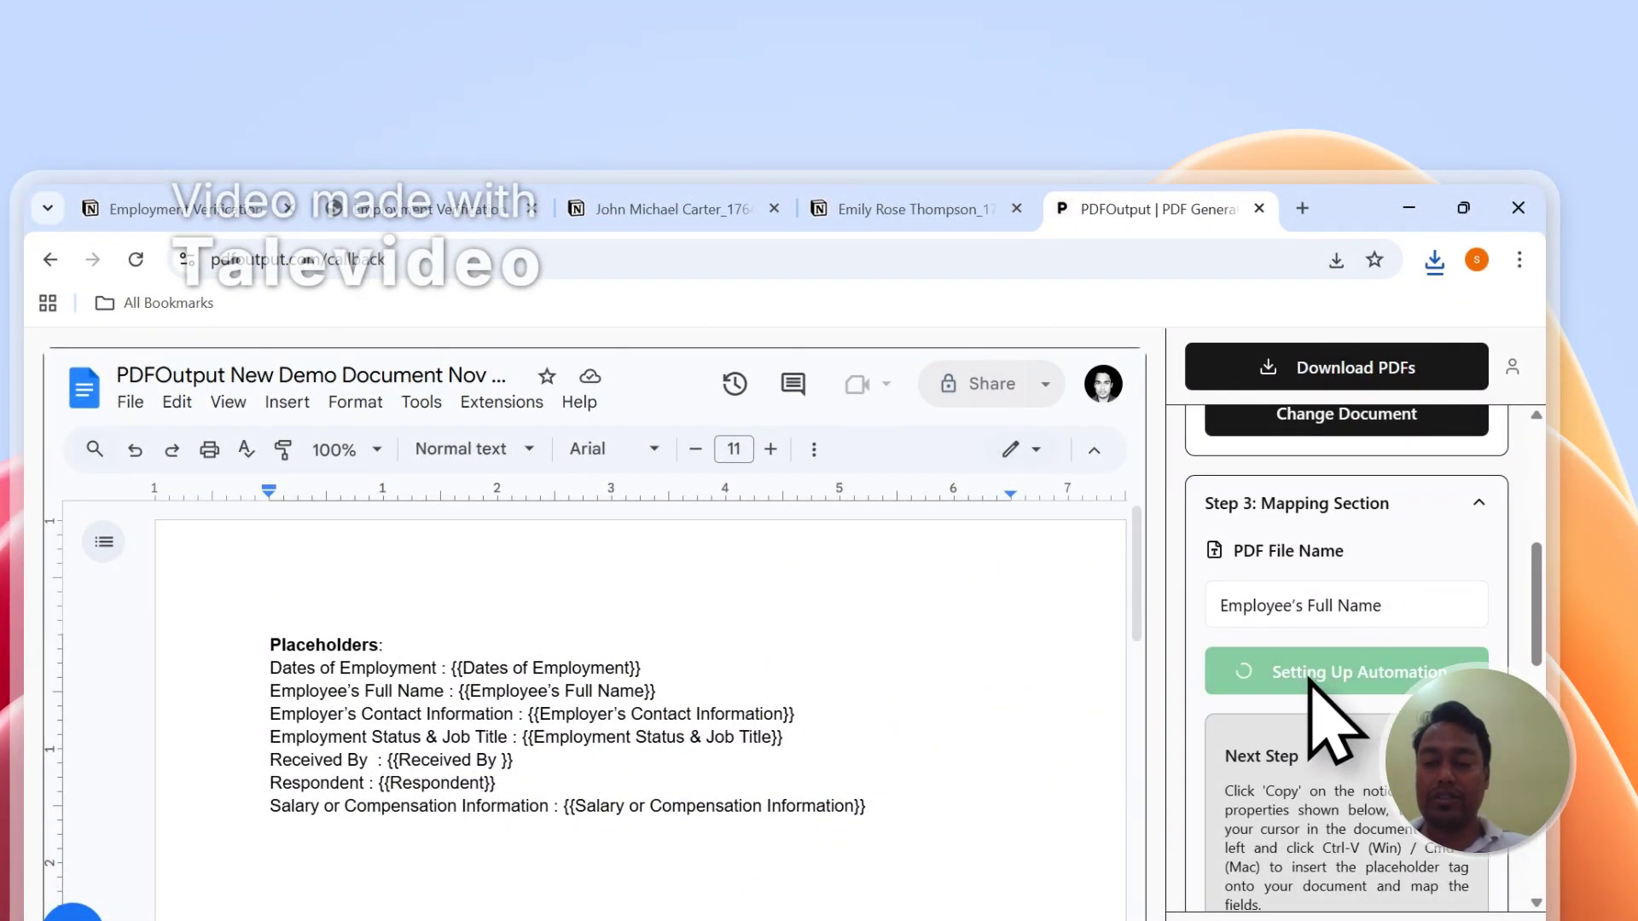
scroll(1318, 682, down, 2)
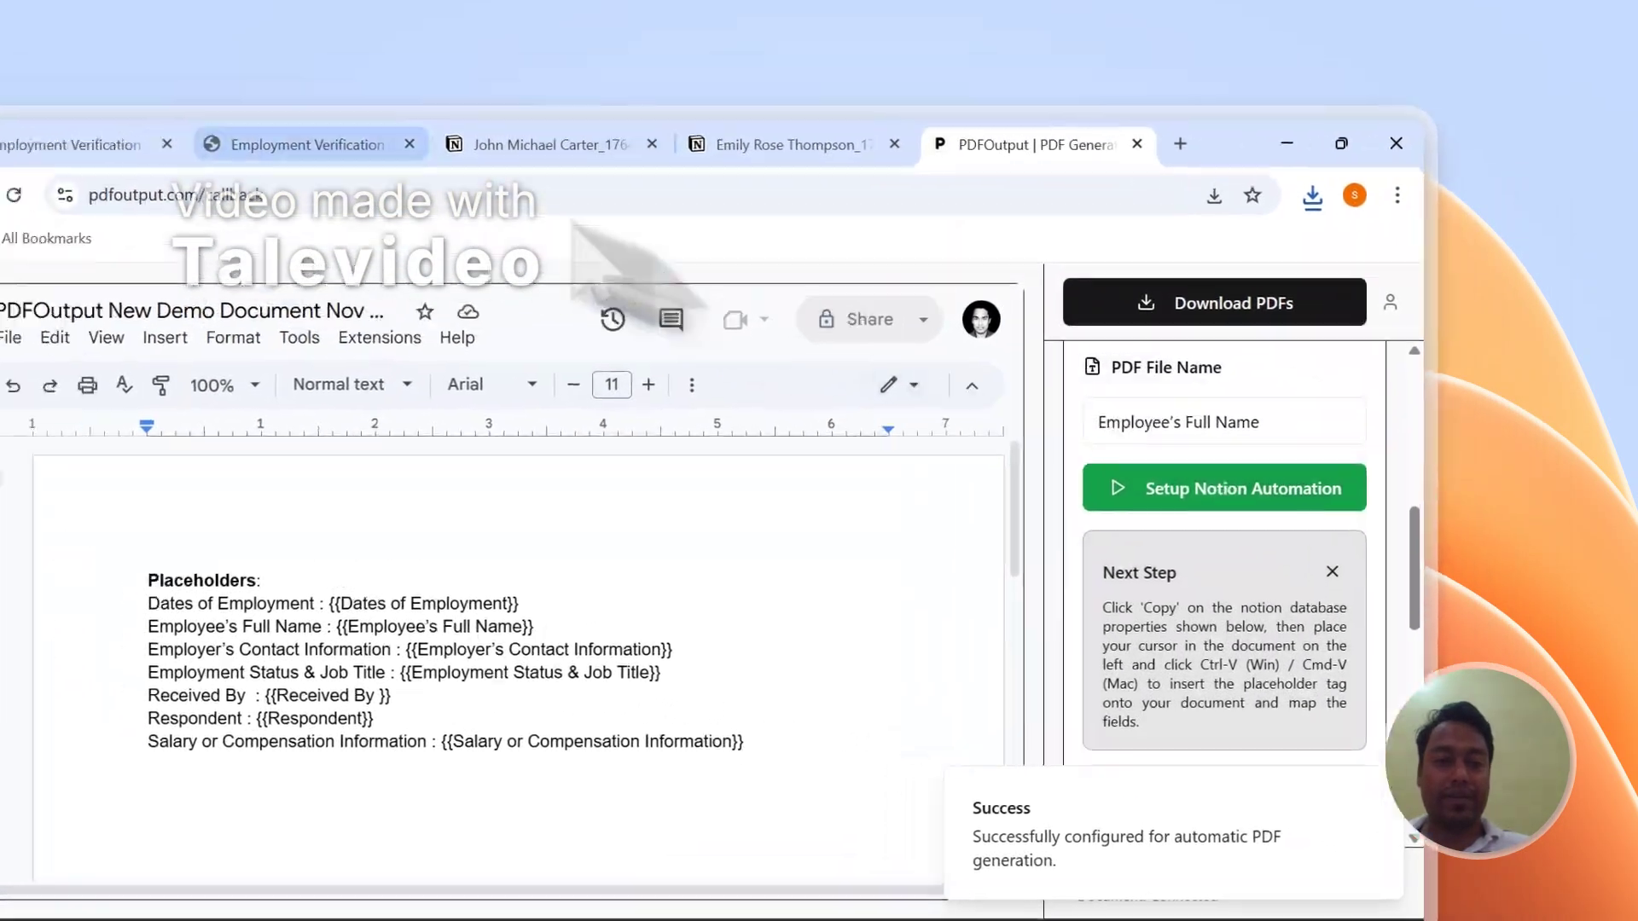
View the published Employment Verification Letter Form and its submission area
click(85, 143)
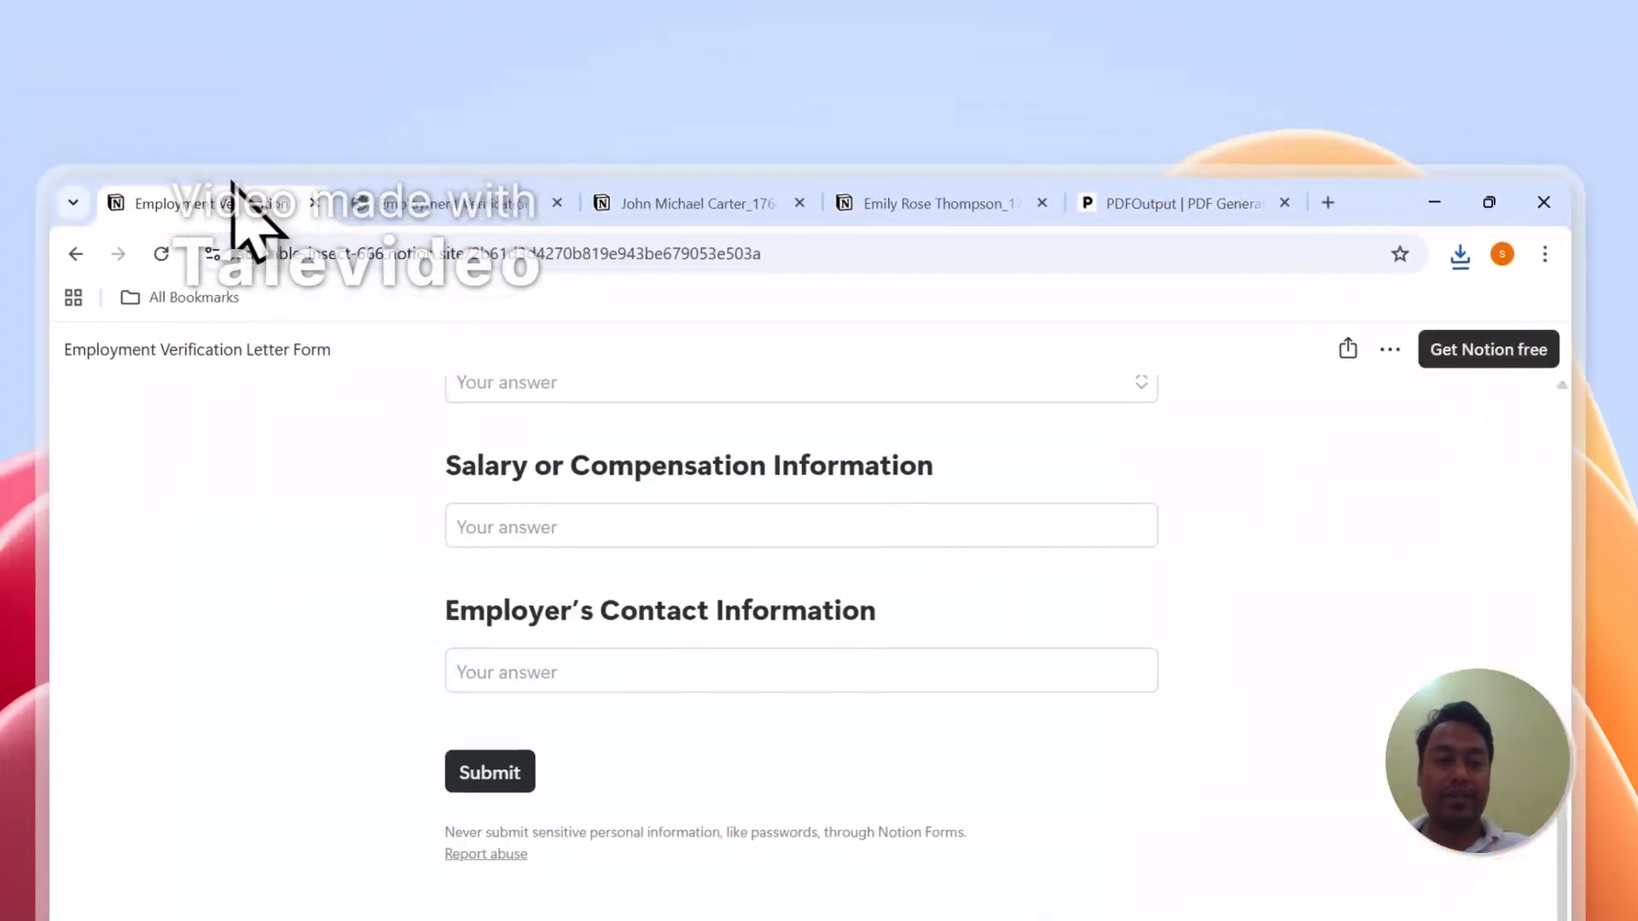
click(226, 144)
click(111, 143)
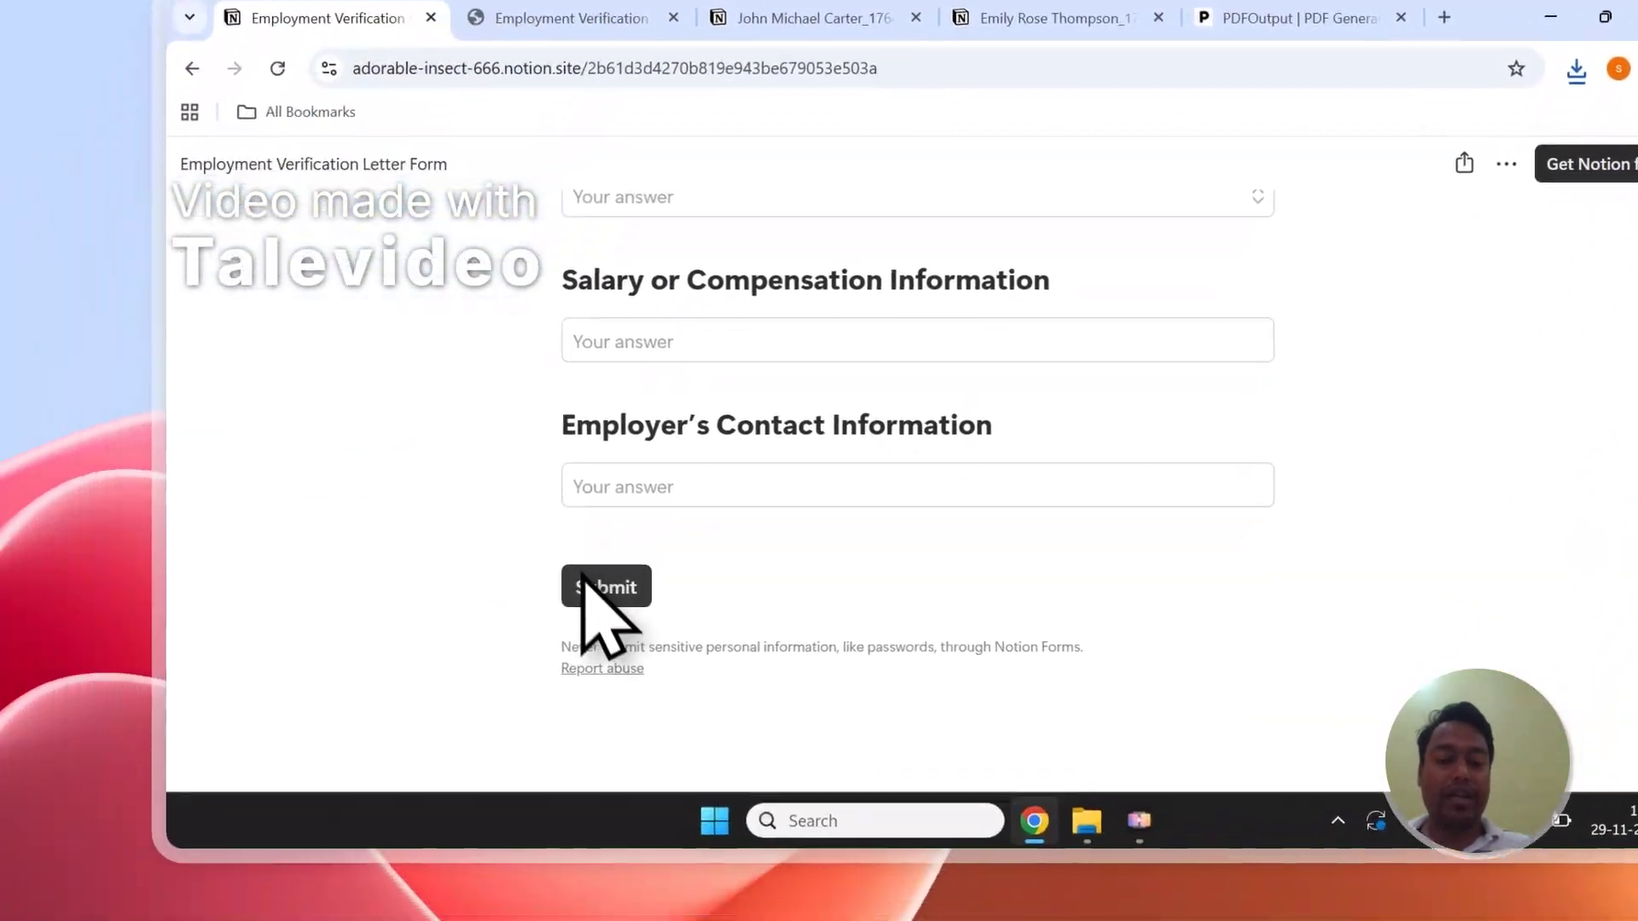
Set GeneratePDF to Ready to Generate for the two empty rows below Entry-2 in the Notion responses database
key(ctrl+Tab)
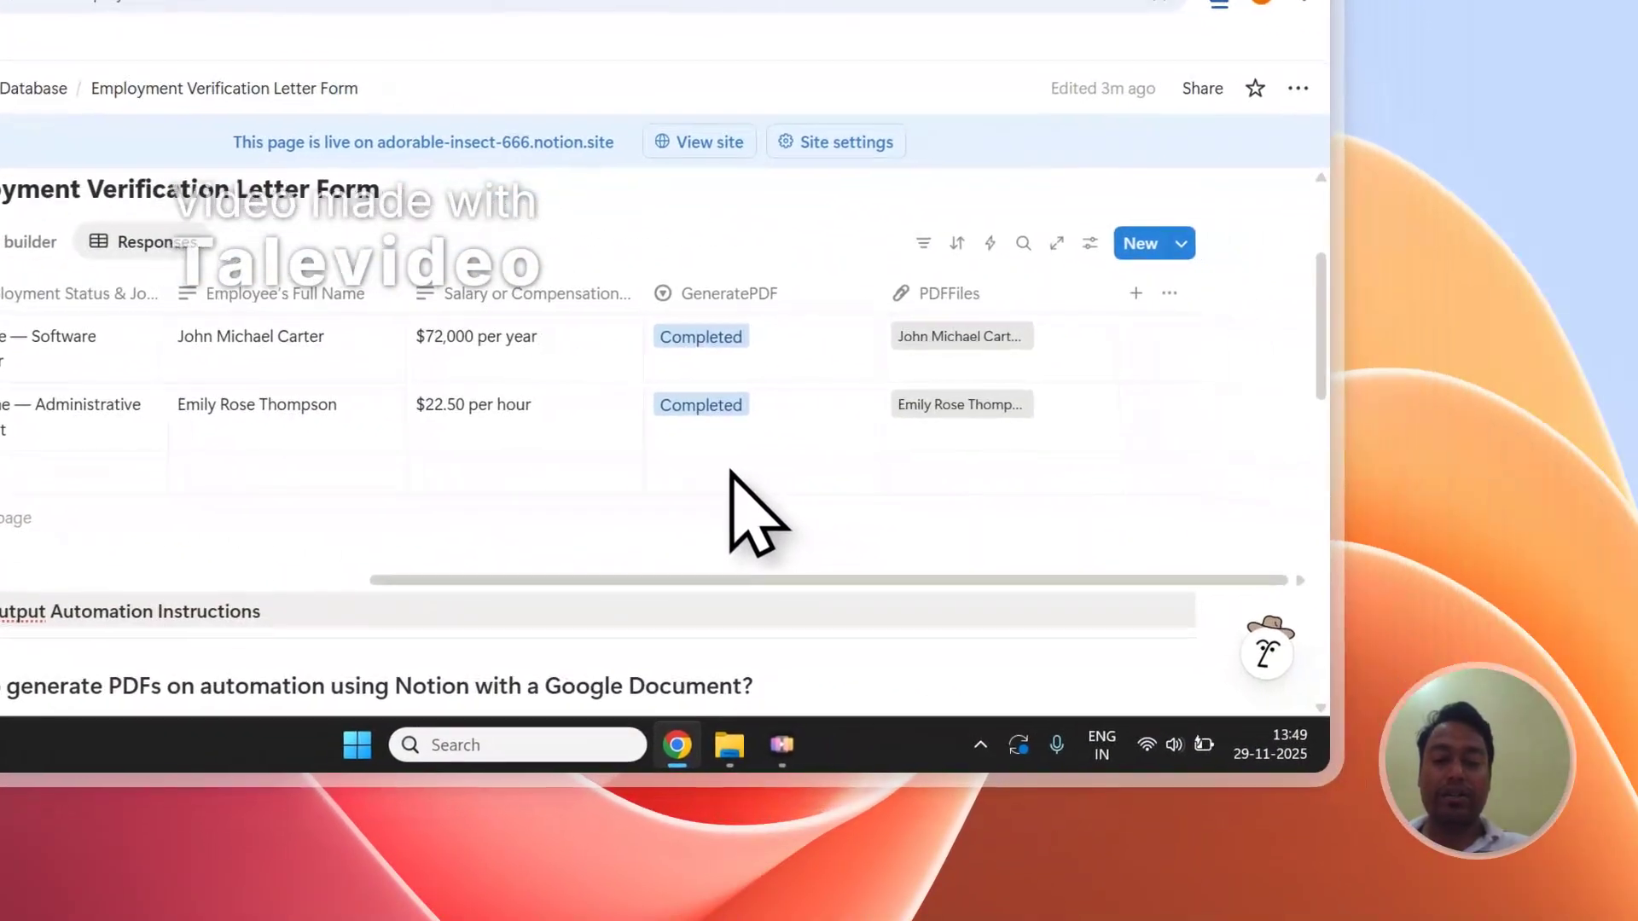
click(731, 470)
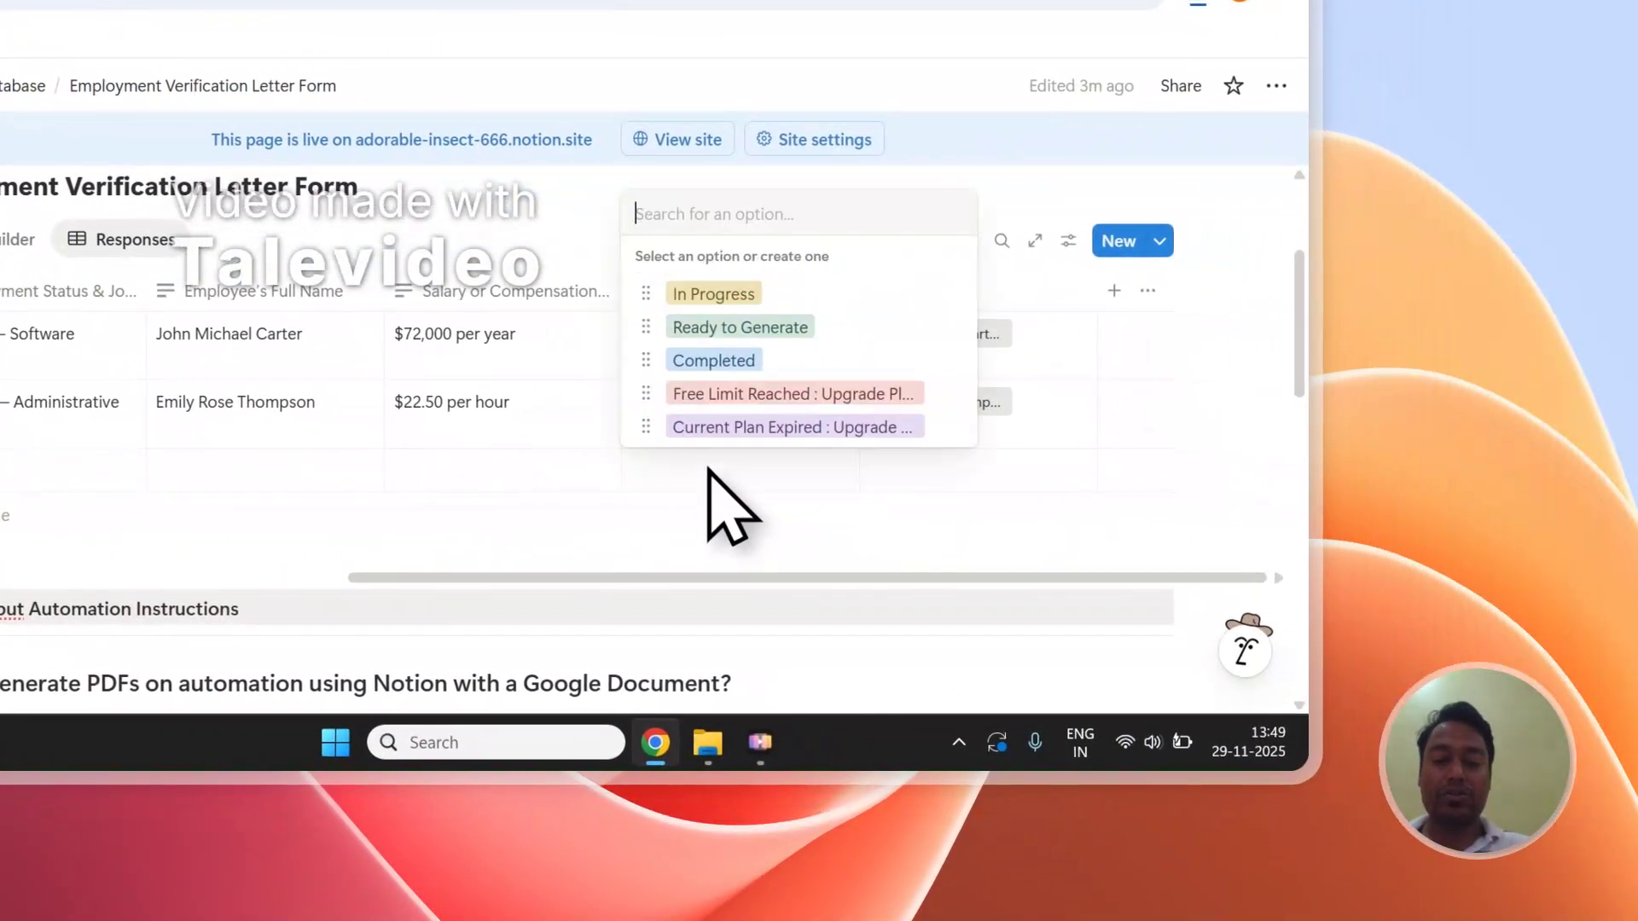
click(739, 328)
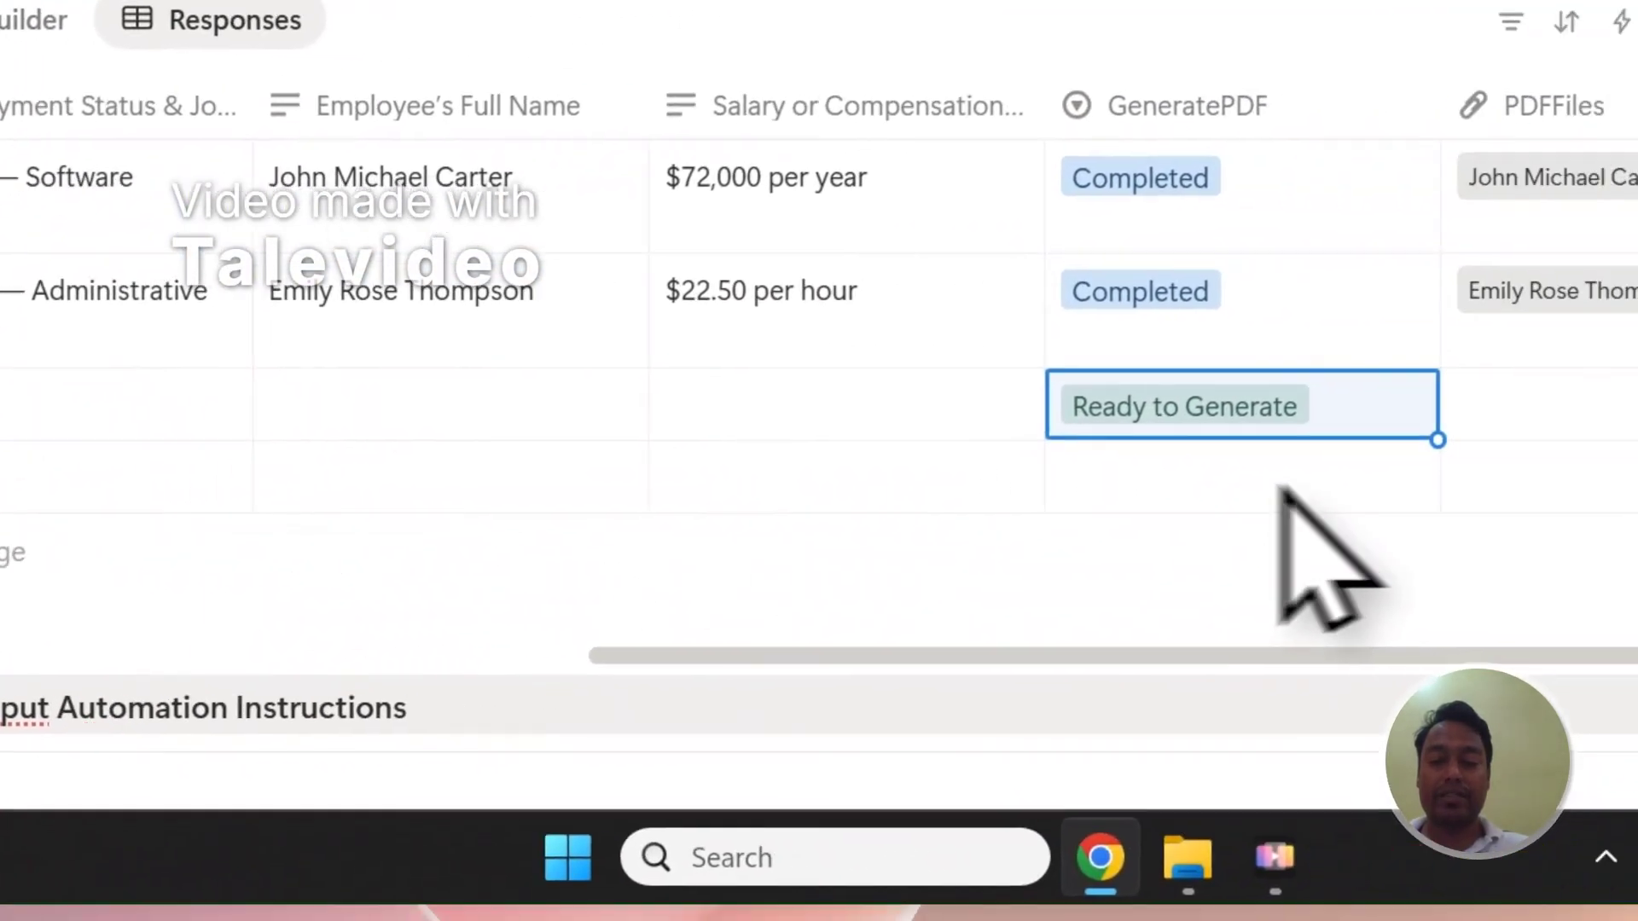
click(1028, 580)
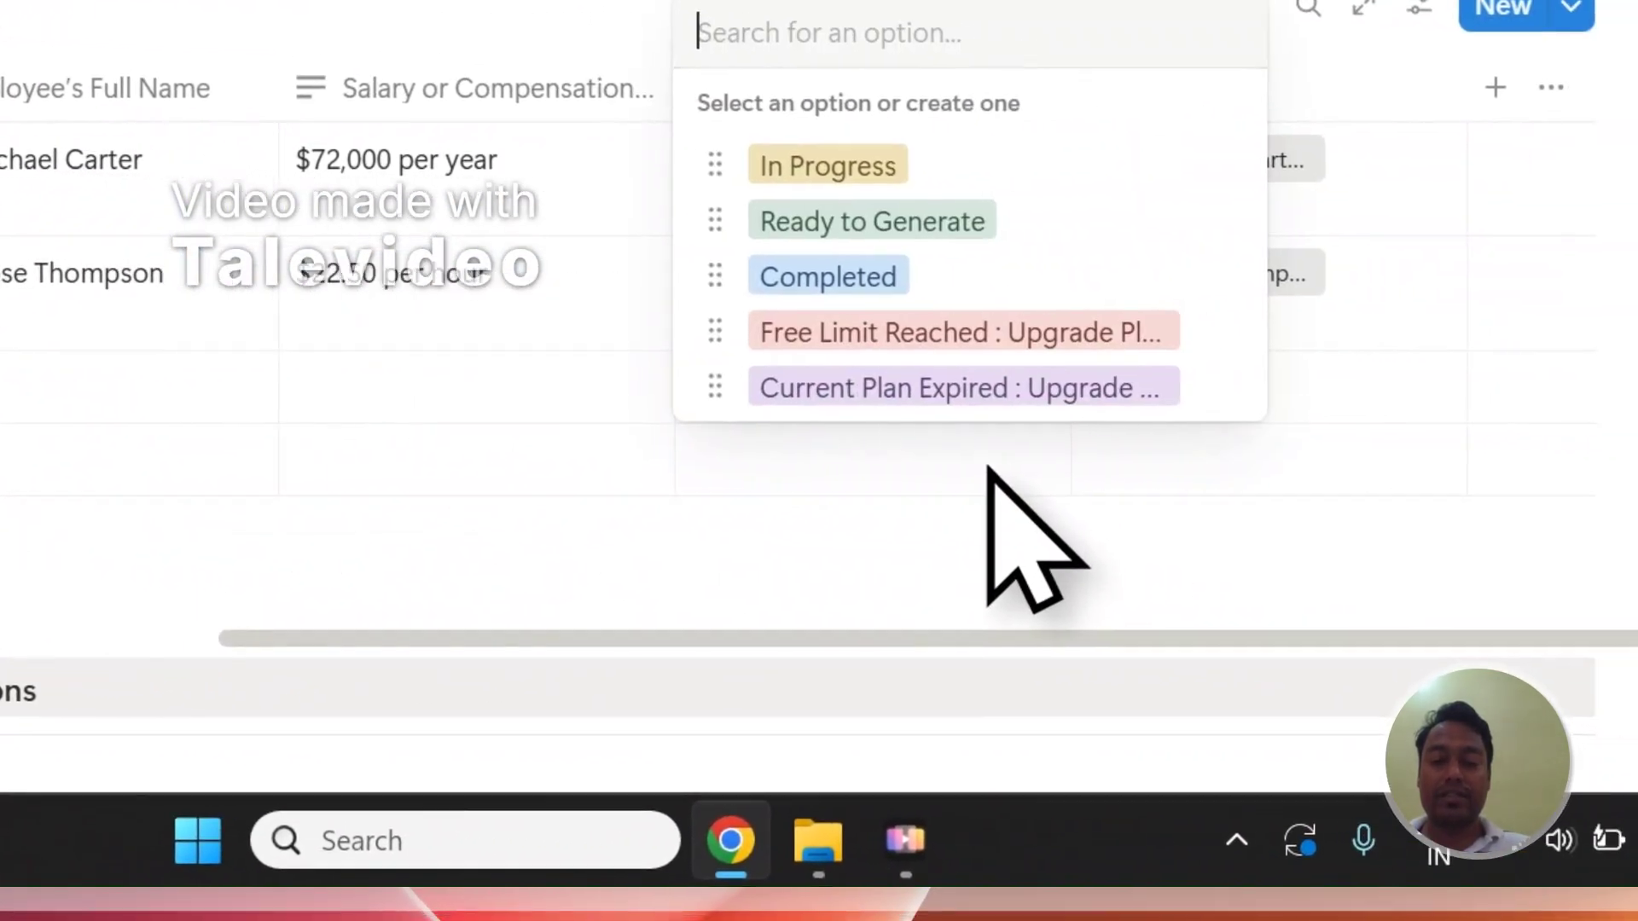
click(900, 222)
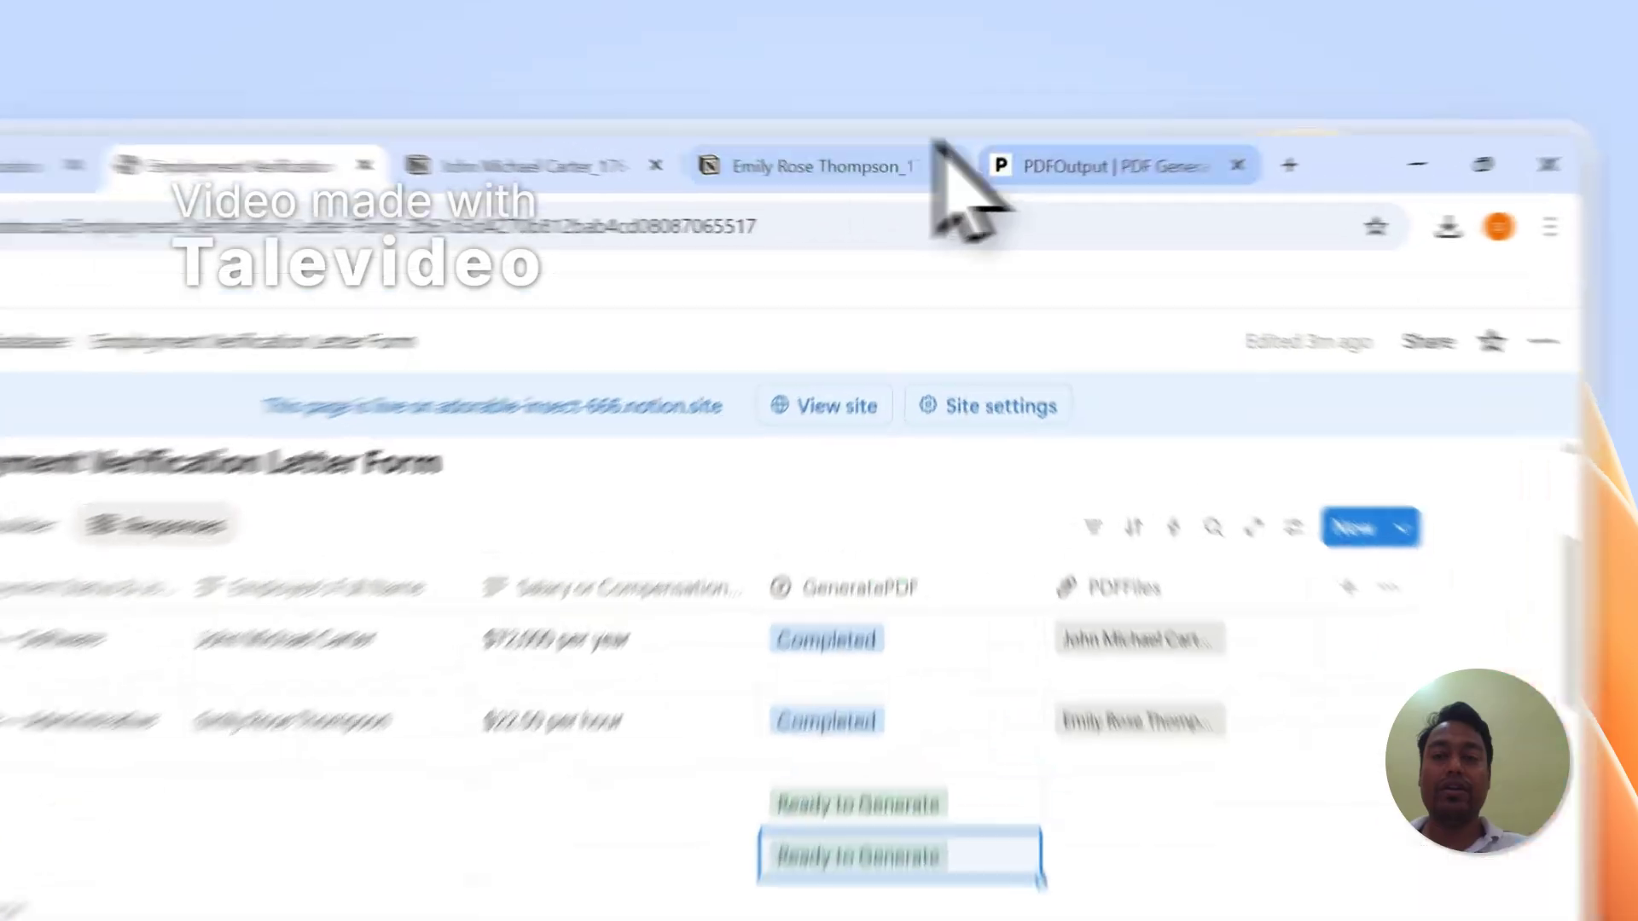
Review the PDFOutput configuration from the selected Notion database and Google document to the mapping section's automation setup
click(1108, 125)
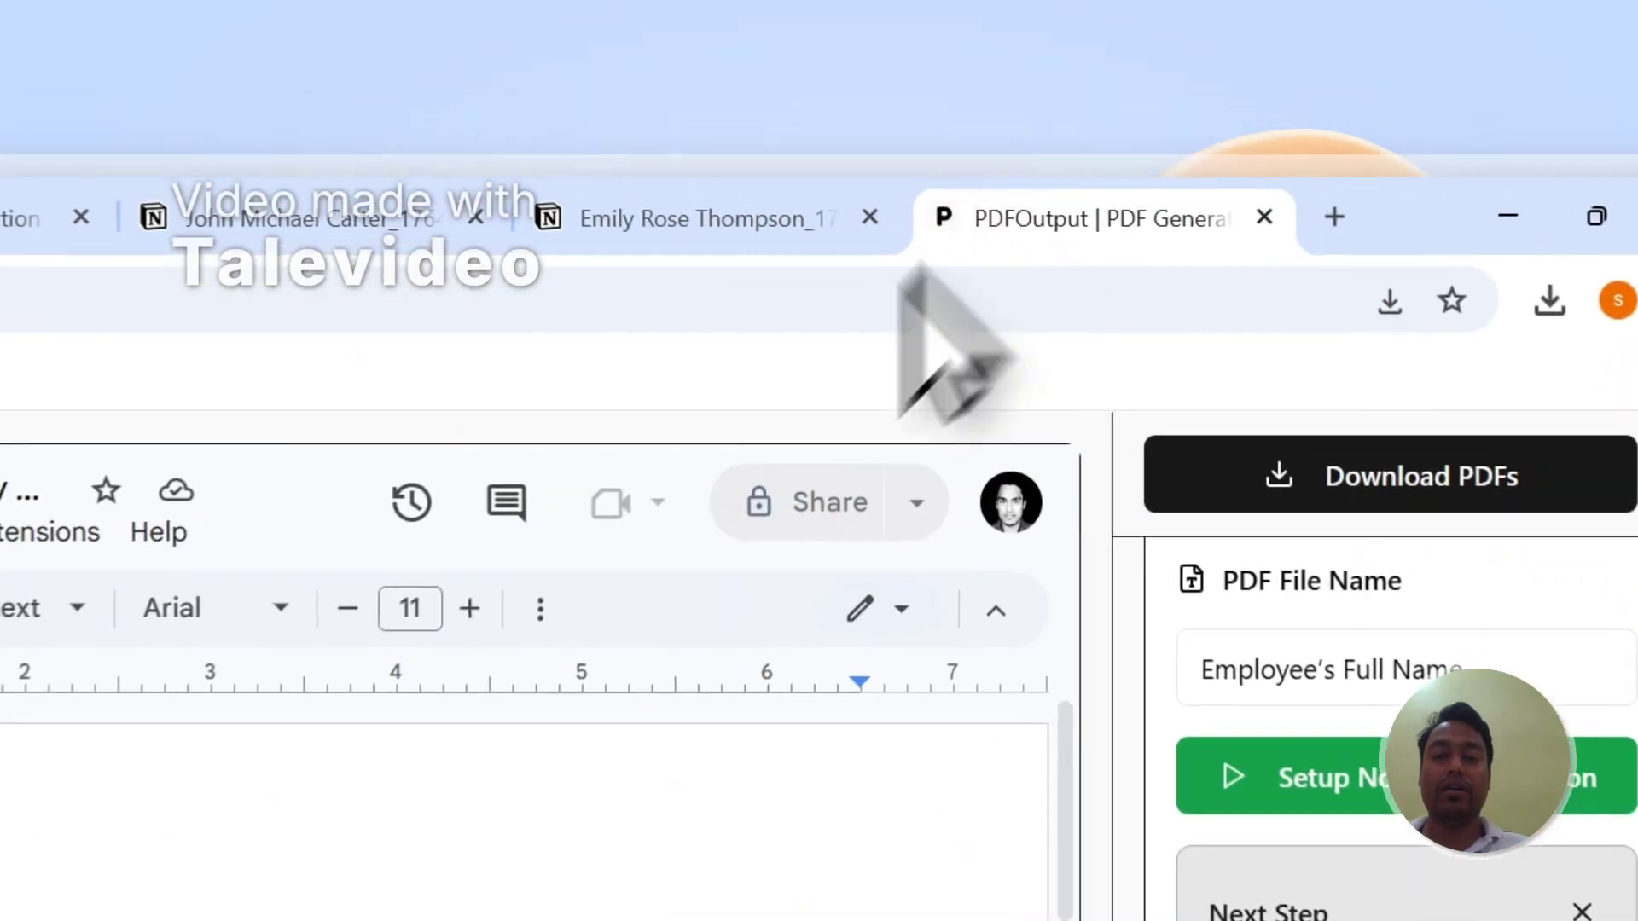
scroll(1063, 365, up, 7)
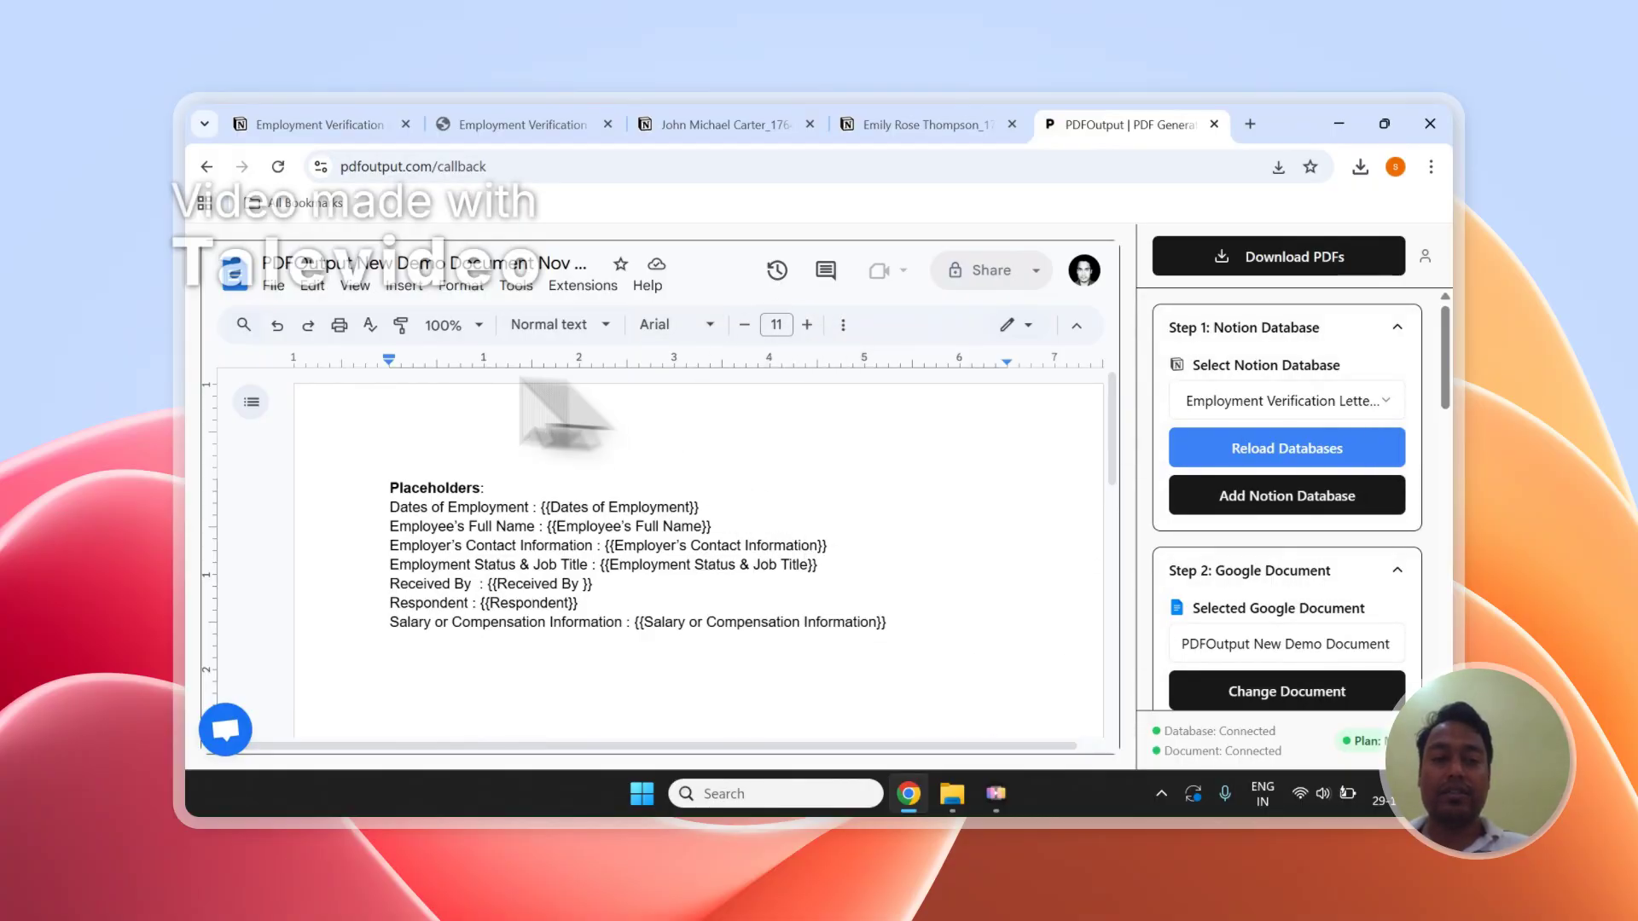
scroll(1236, 371, down, 10)
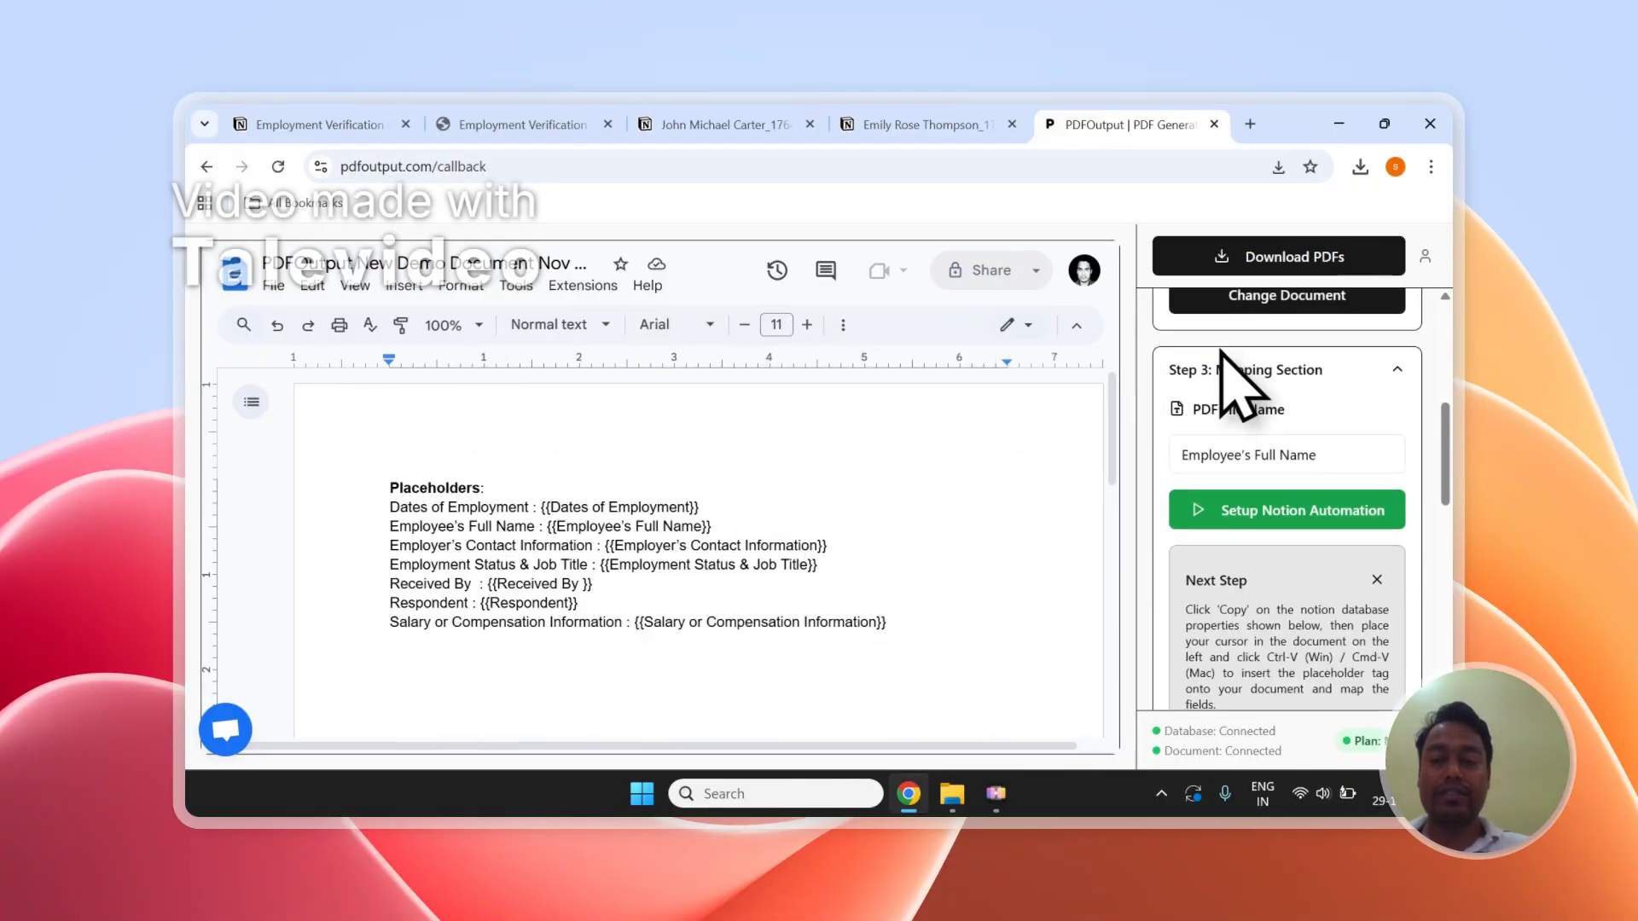
scroll(1249, 388, up, 6)
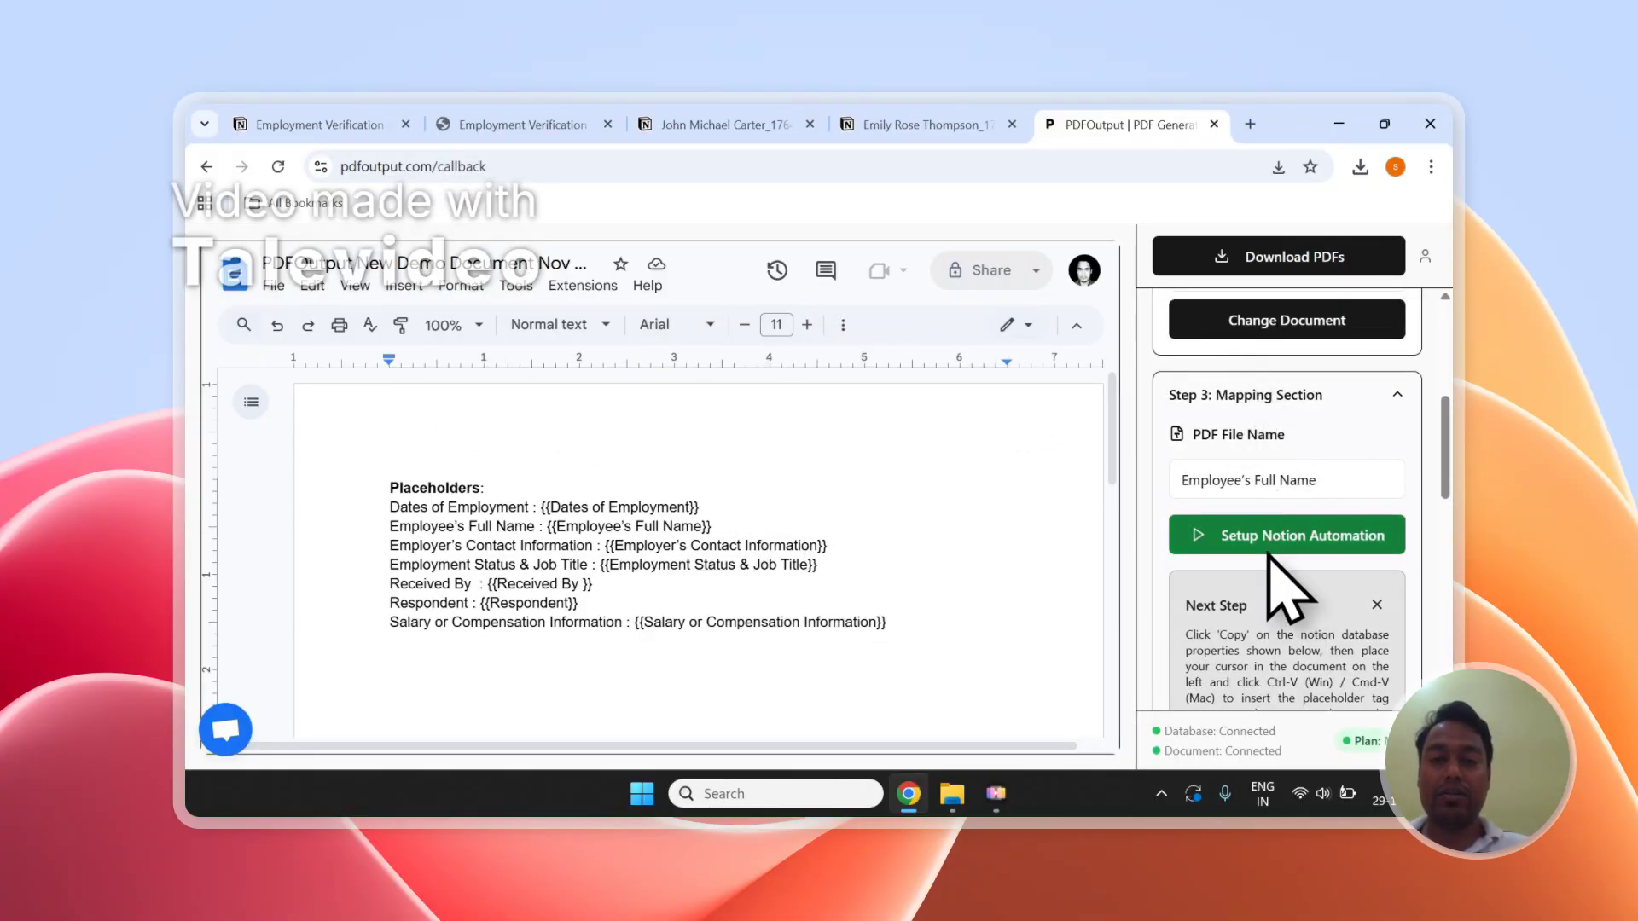
Examine the GeneratePDF and PDFFiles columns in the Notion responses database and revisit the PDF generated for Entry-1
click(477, 124)
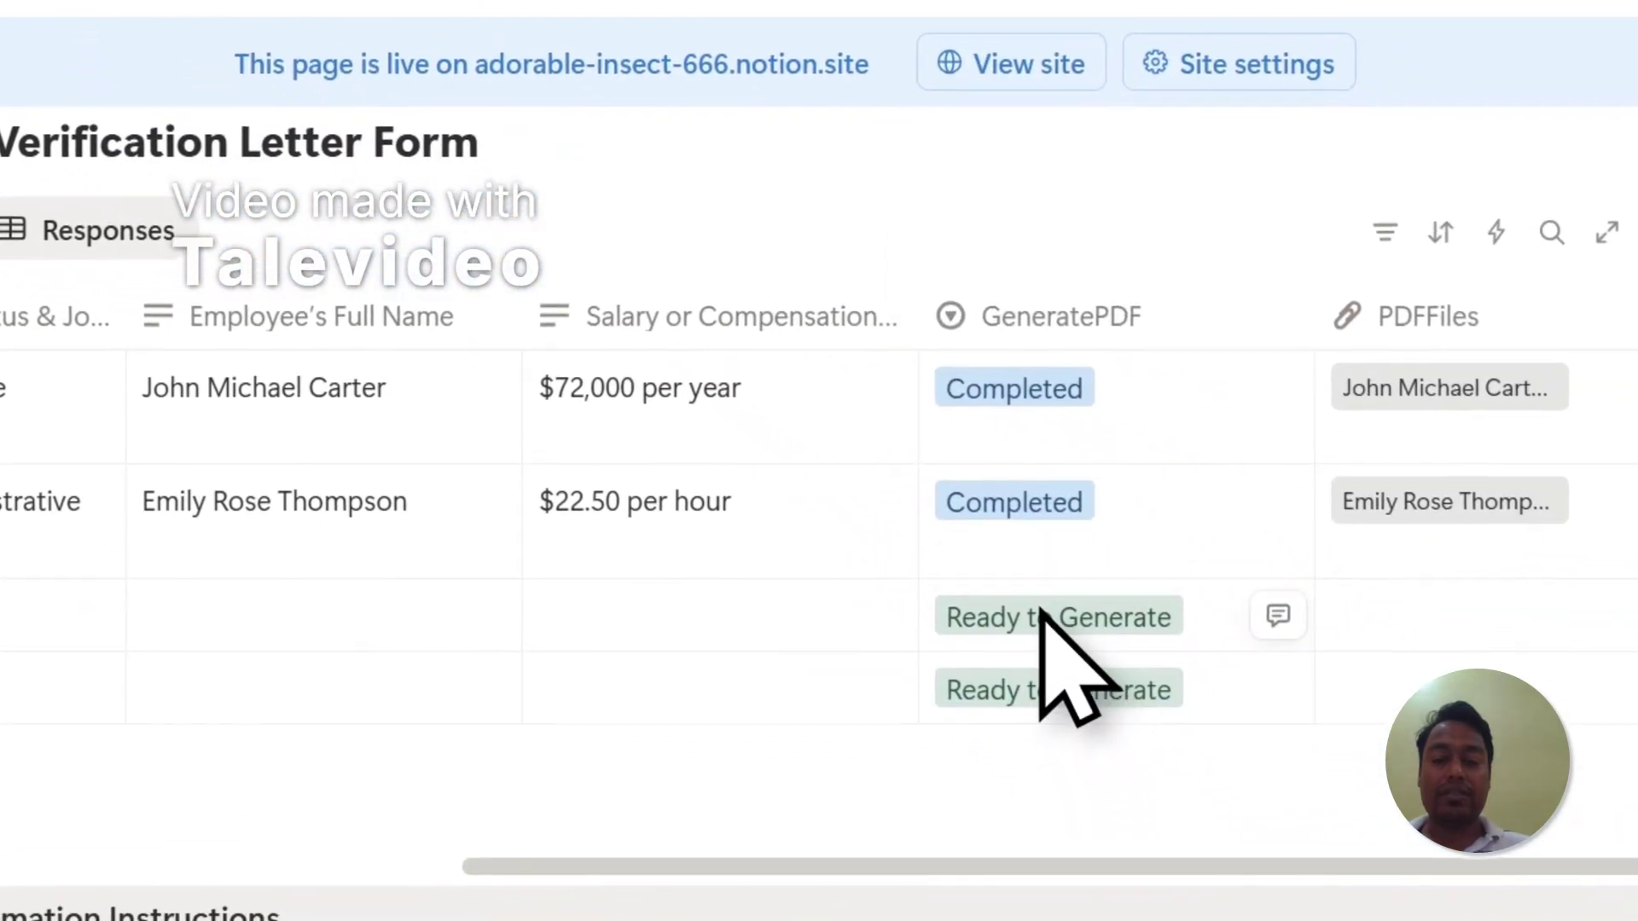
click(1040, 610)
click(1081, 375)
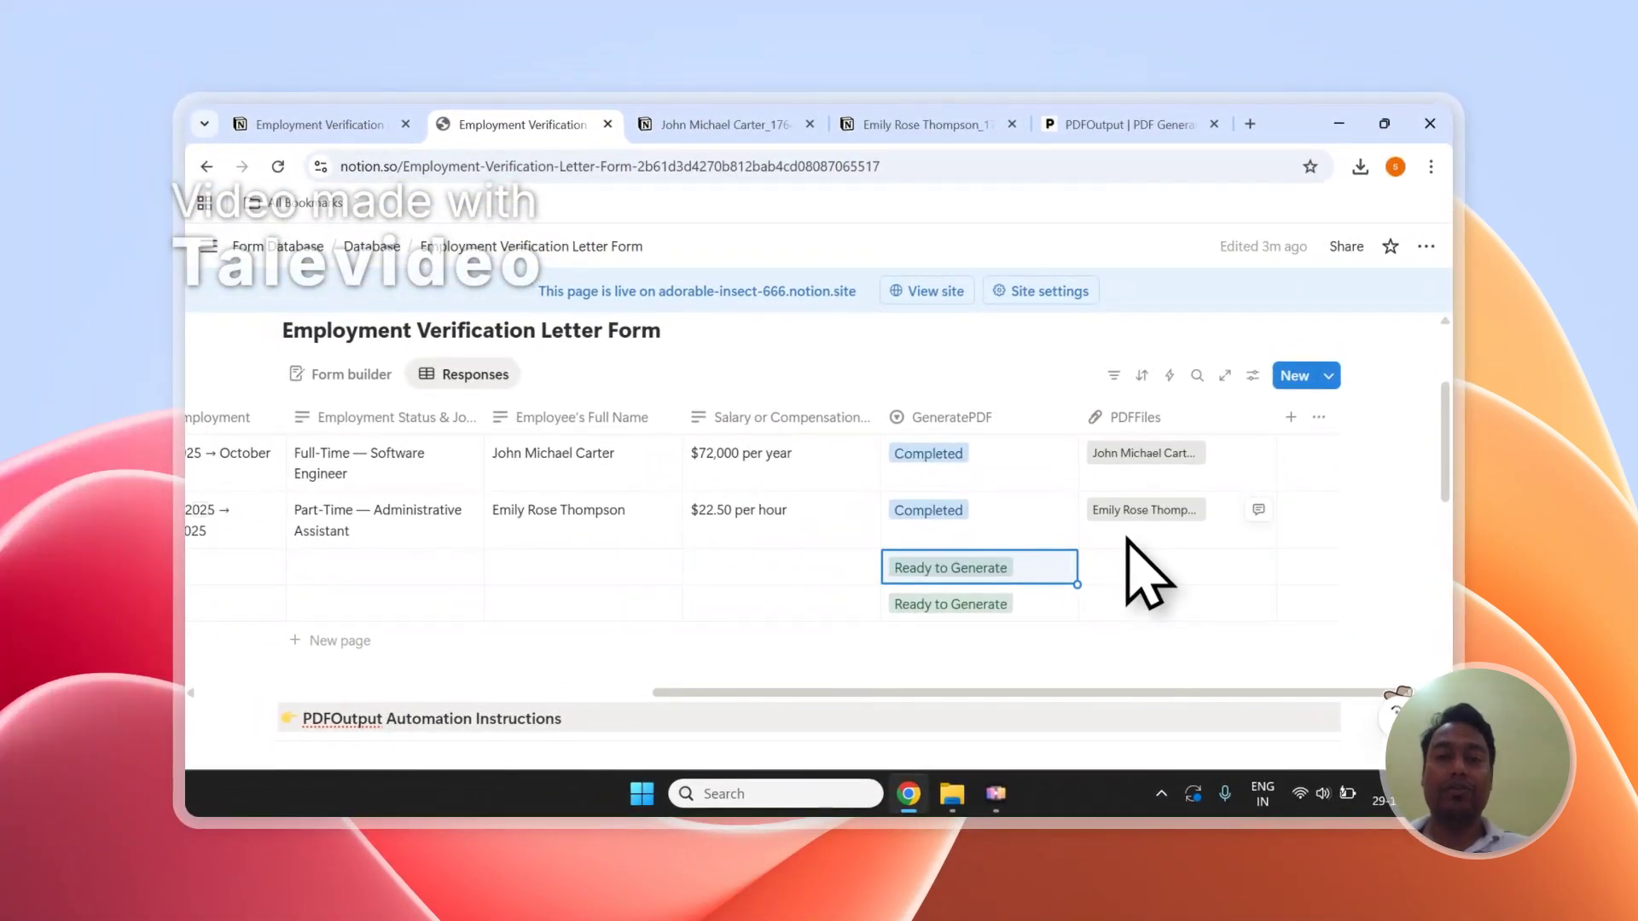
click(750, 124)
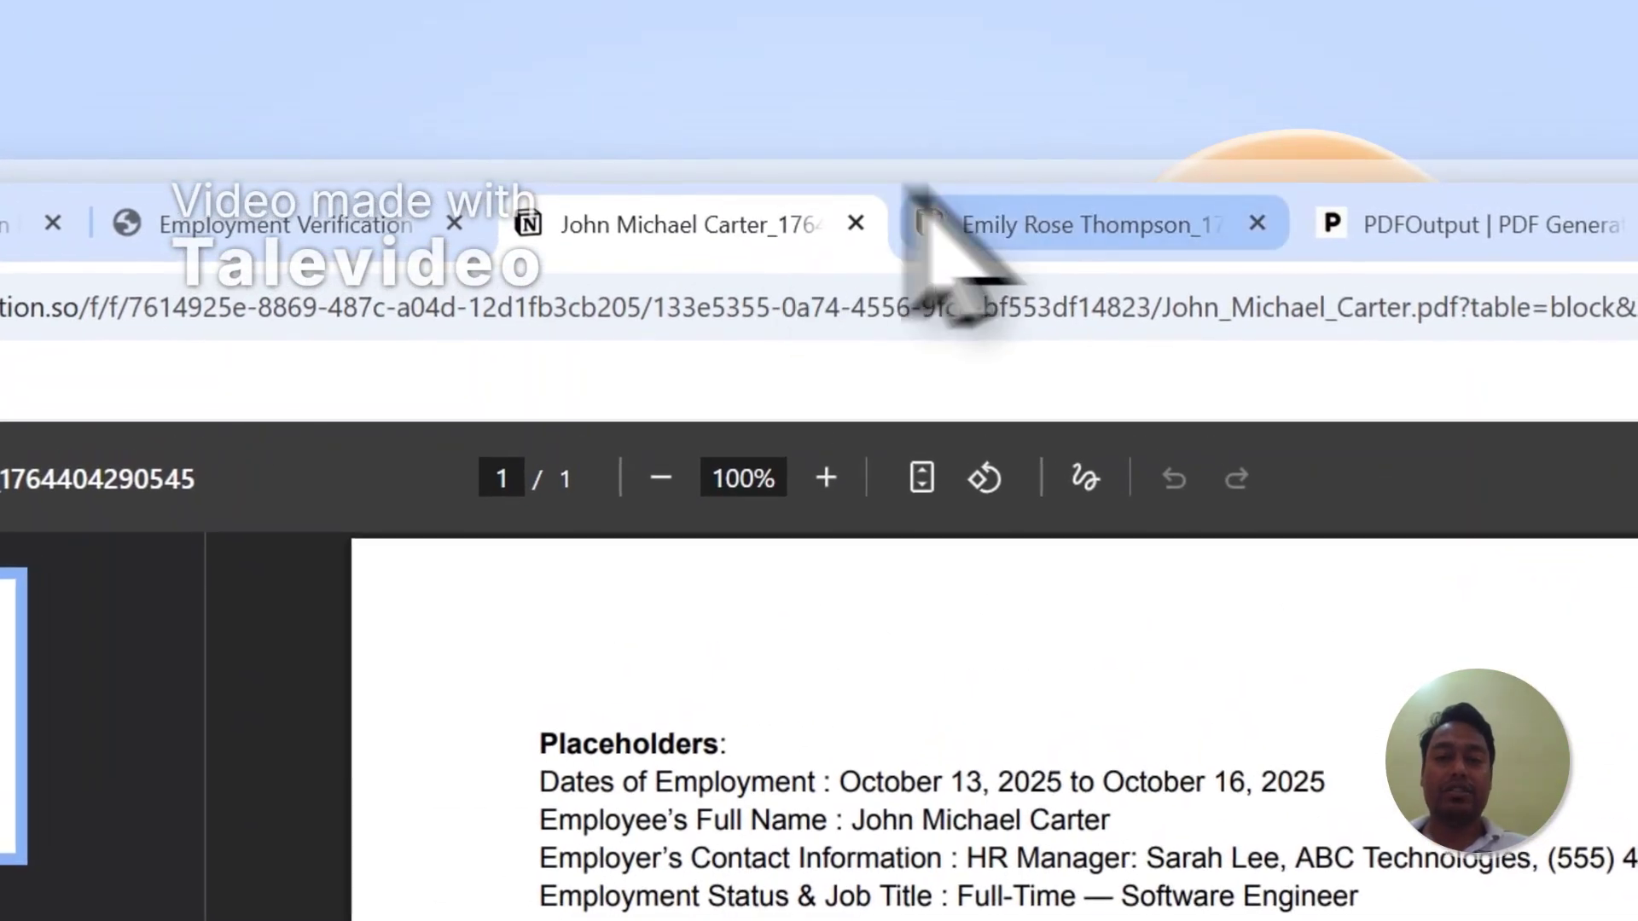
Return to PDFOutput, view the support chat and close it
click(1066, 124)
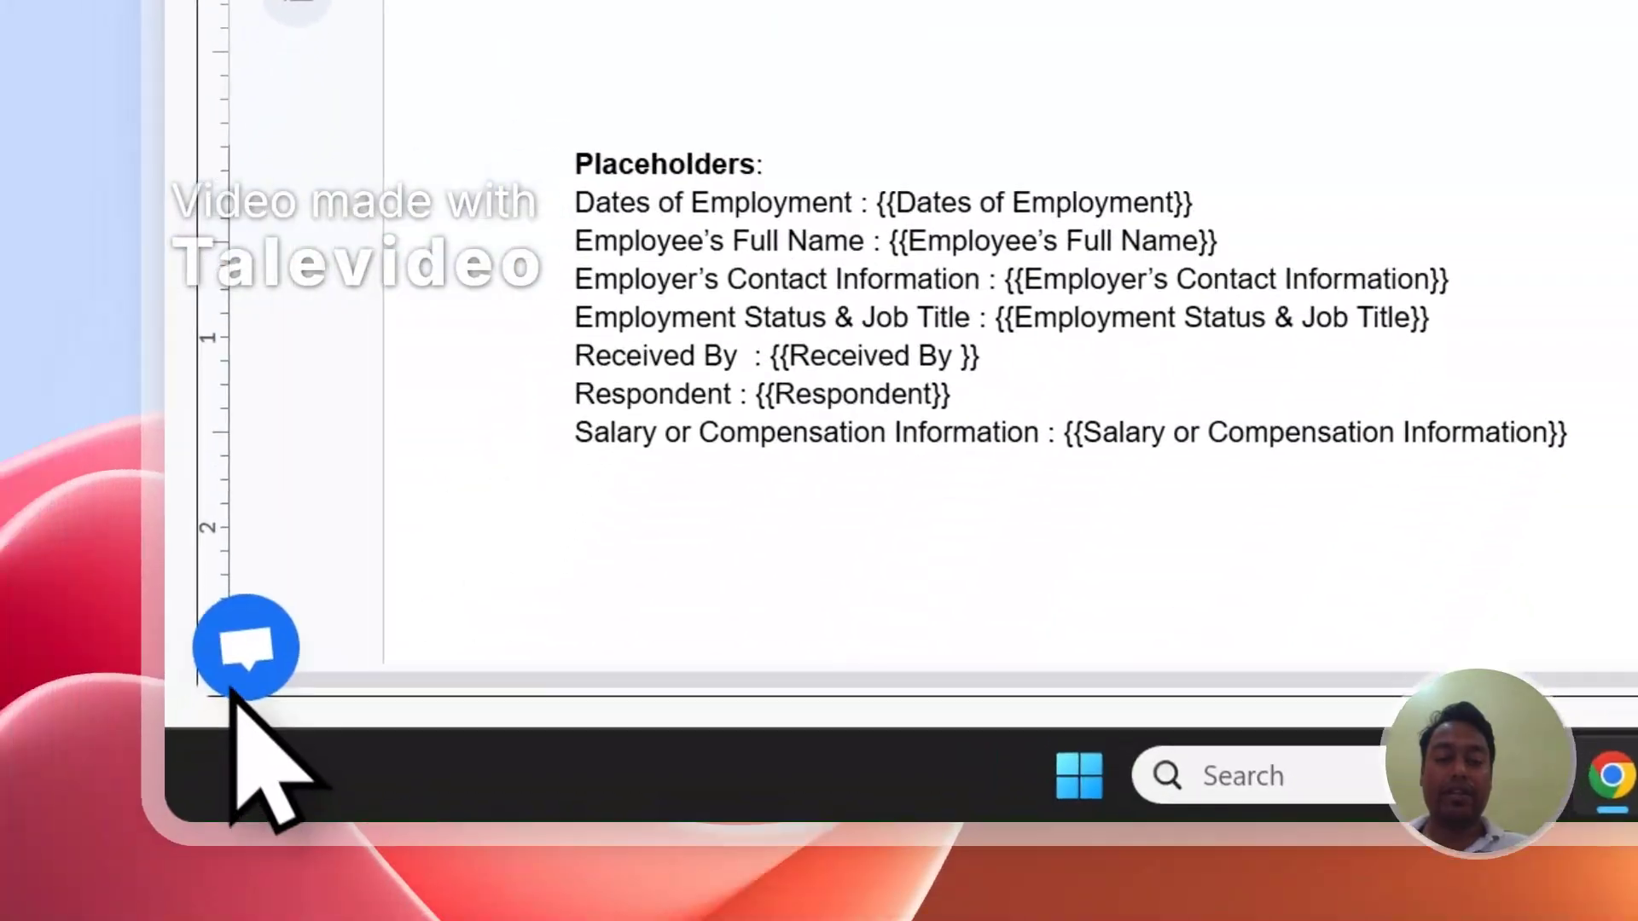
click(242, 643)
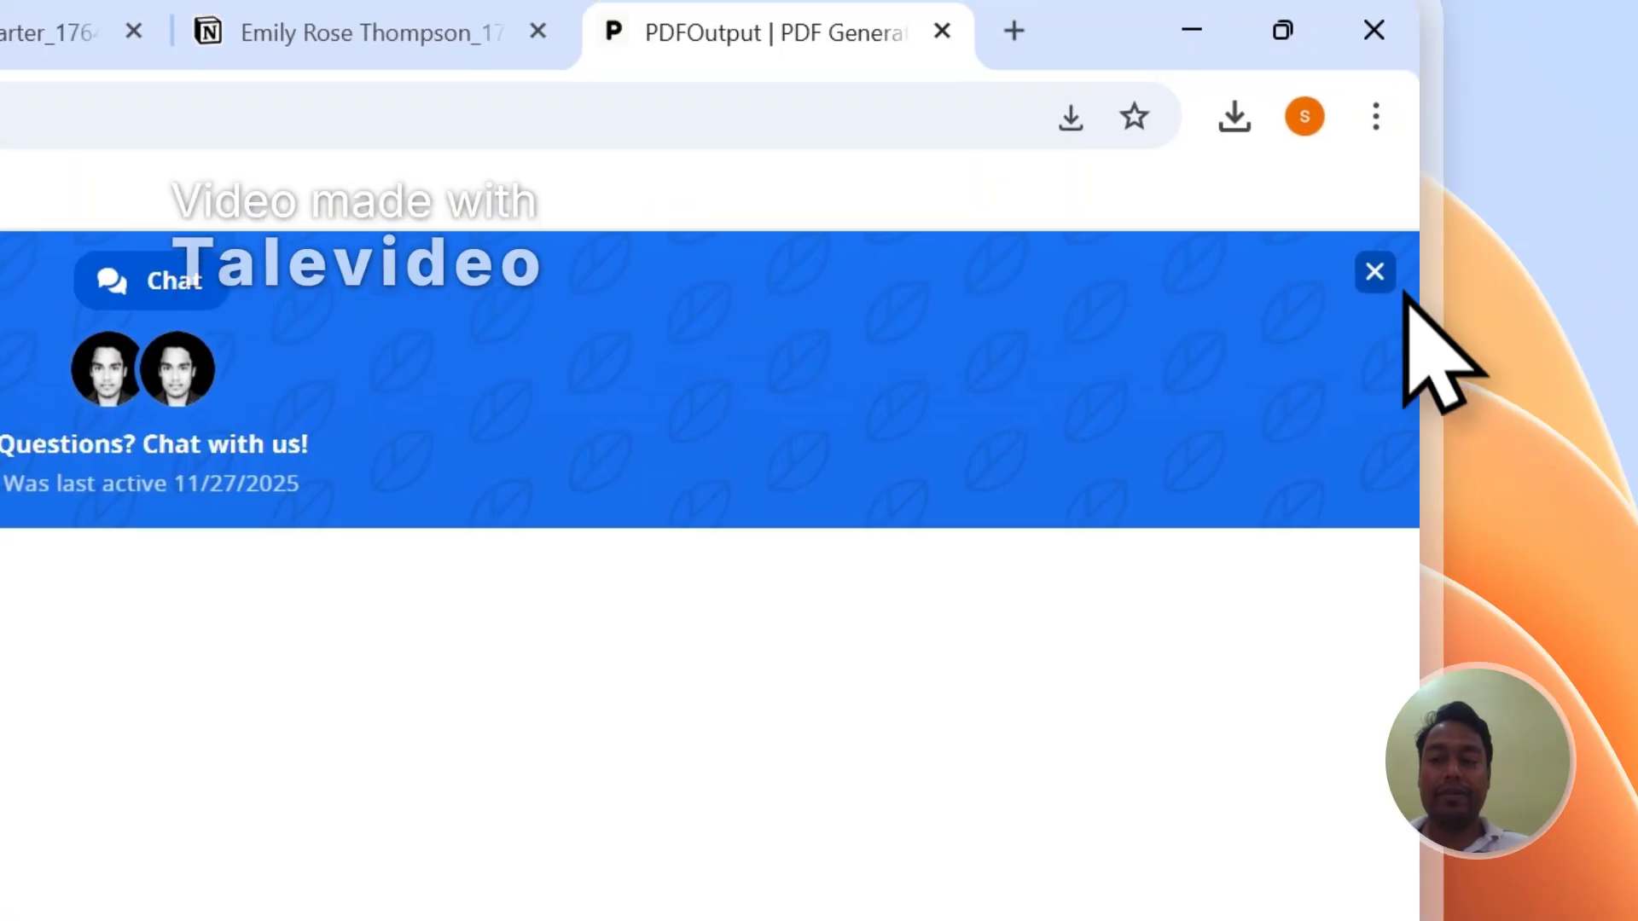
click(1374, 270)
Go to the PDFOutput home page and open the Contact page linked in its footer
click(1313, 384)
click(1155, 705)
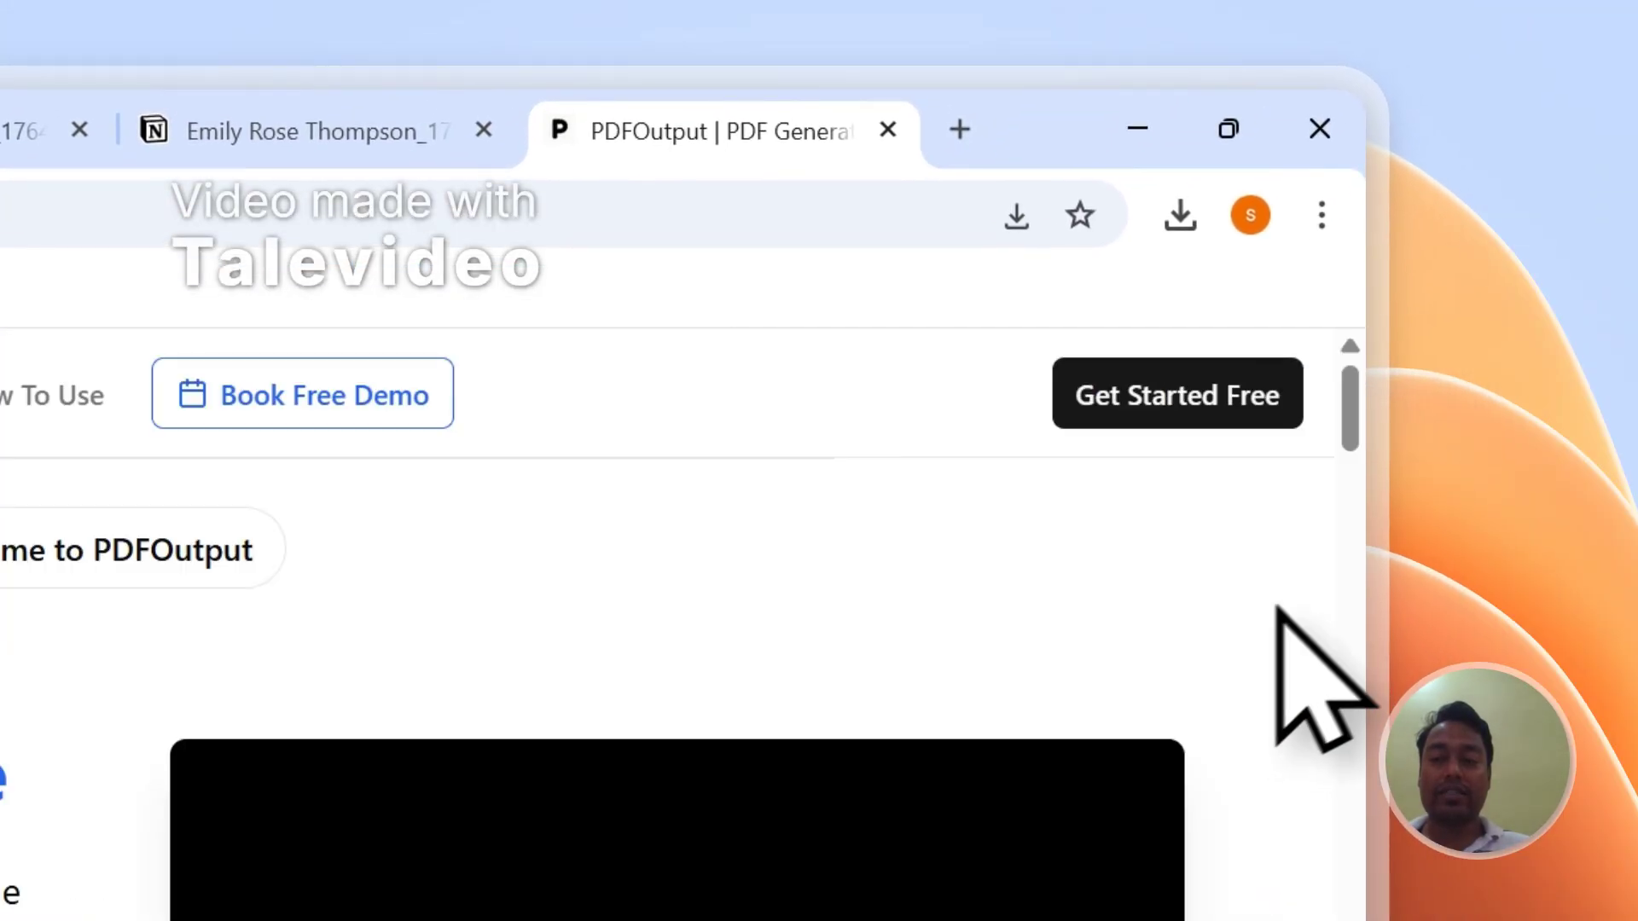
drag(1354, 420, 1356, 784)
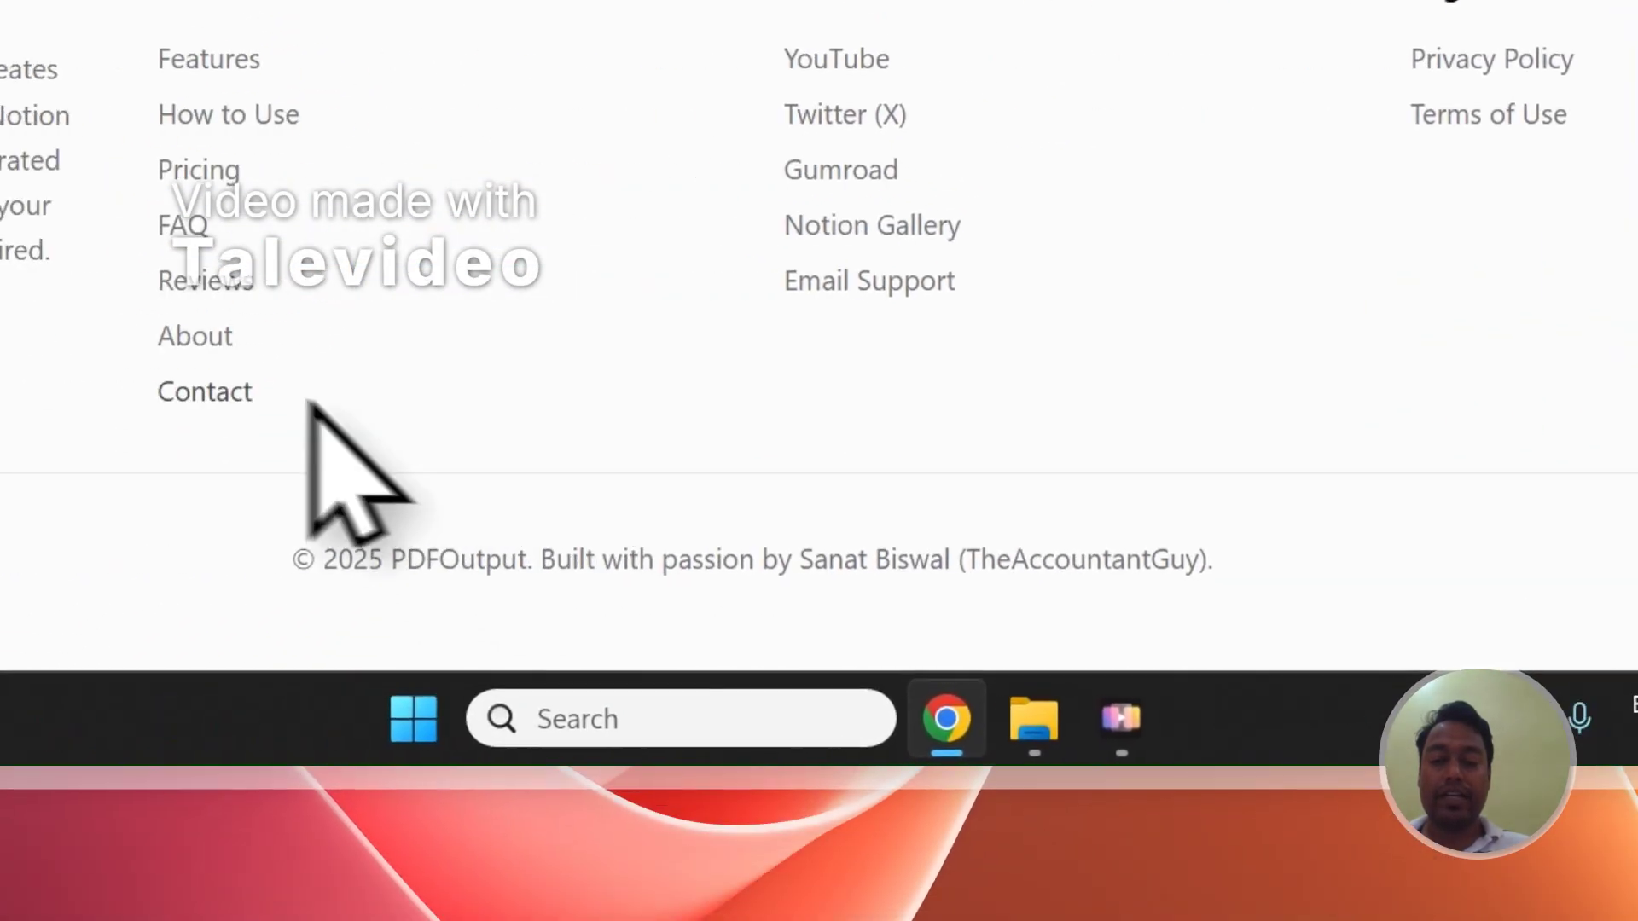
click(368, 394)
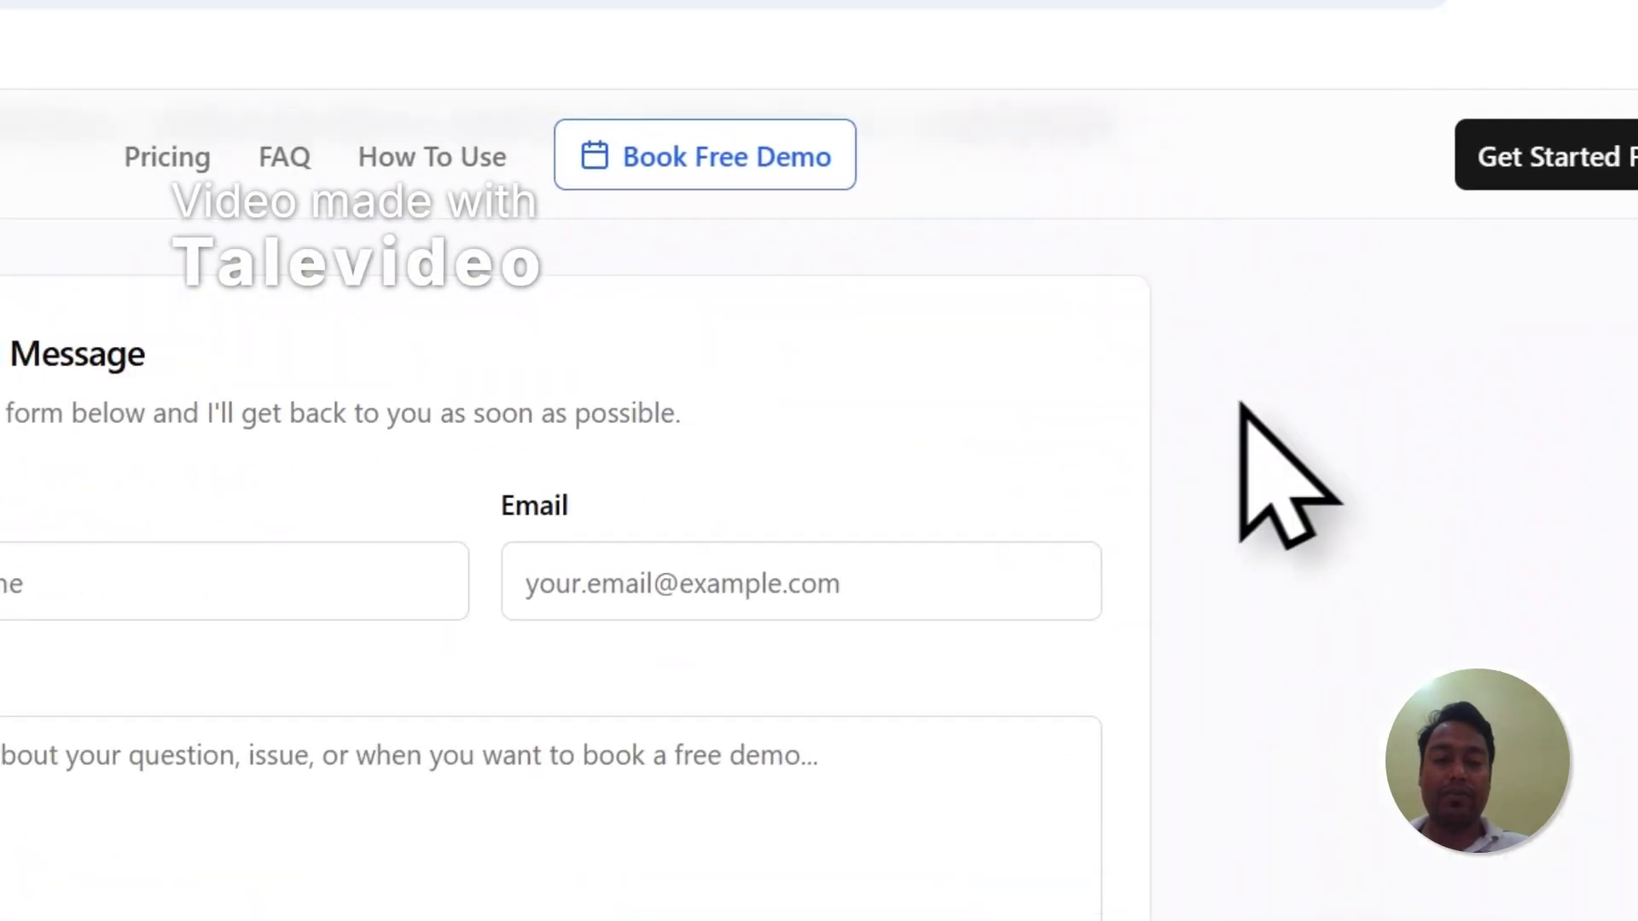